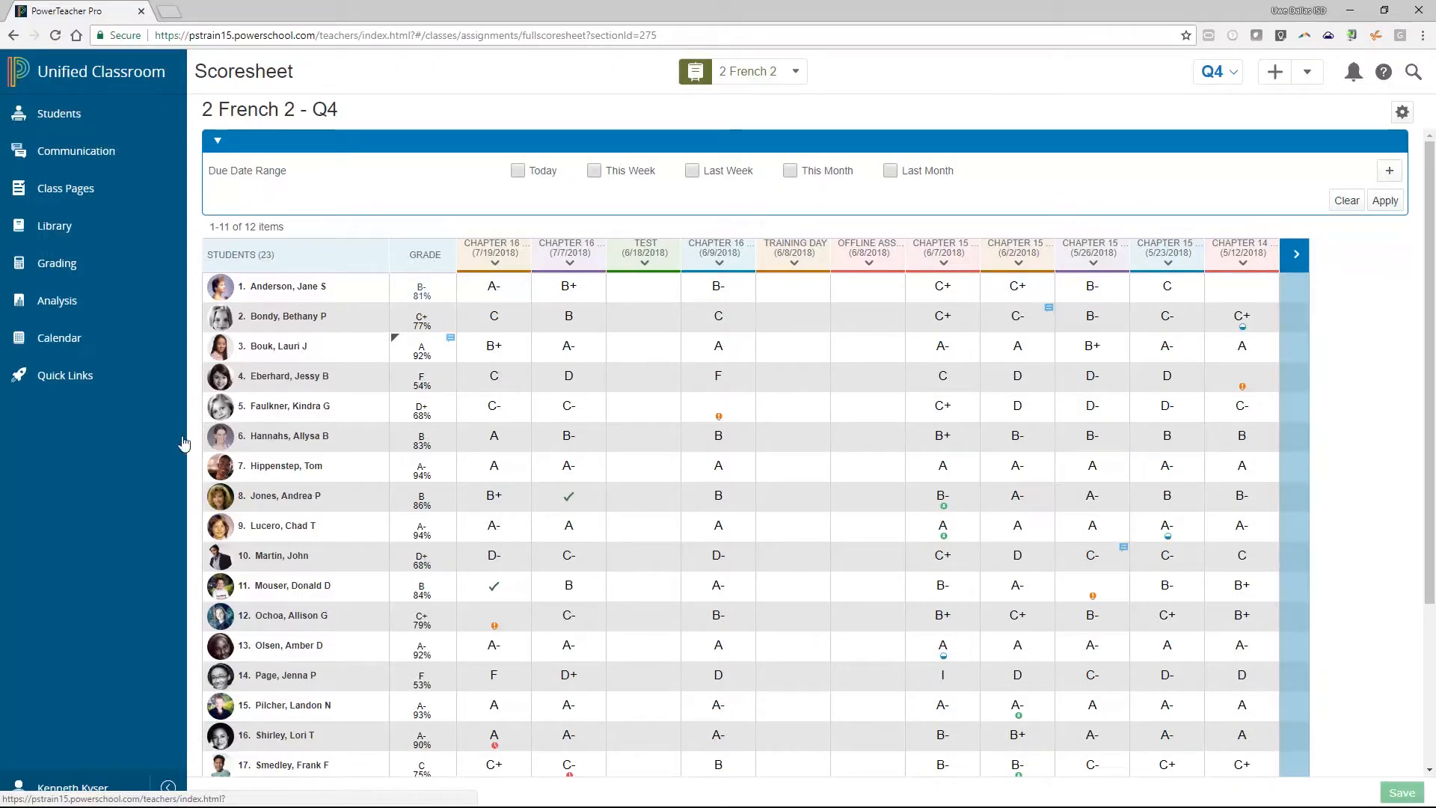
# - Open the Display Settings for PowerTeacher Pro from the teacher account's settings
pyautogui.click(107, 794)
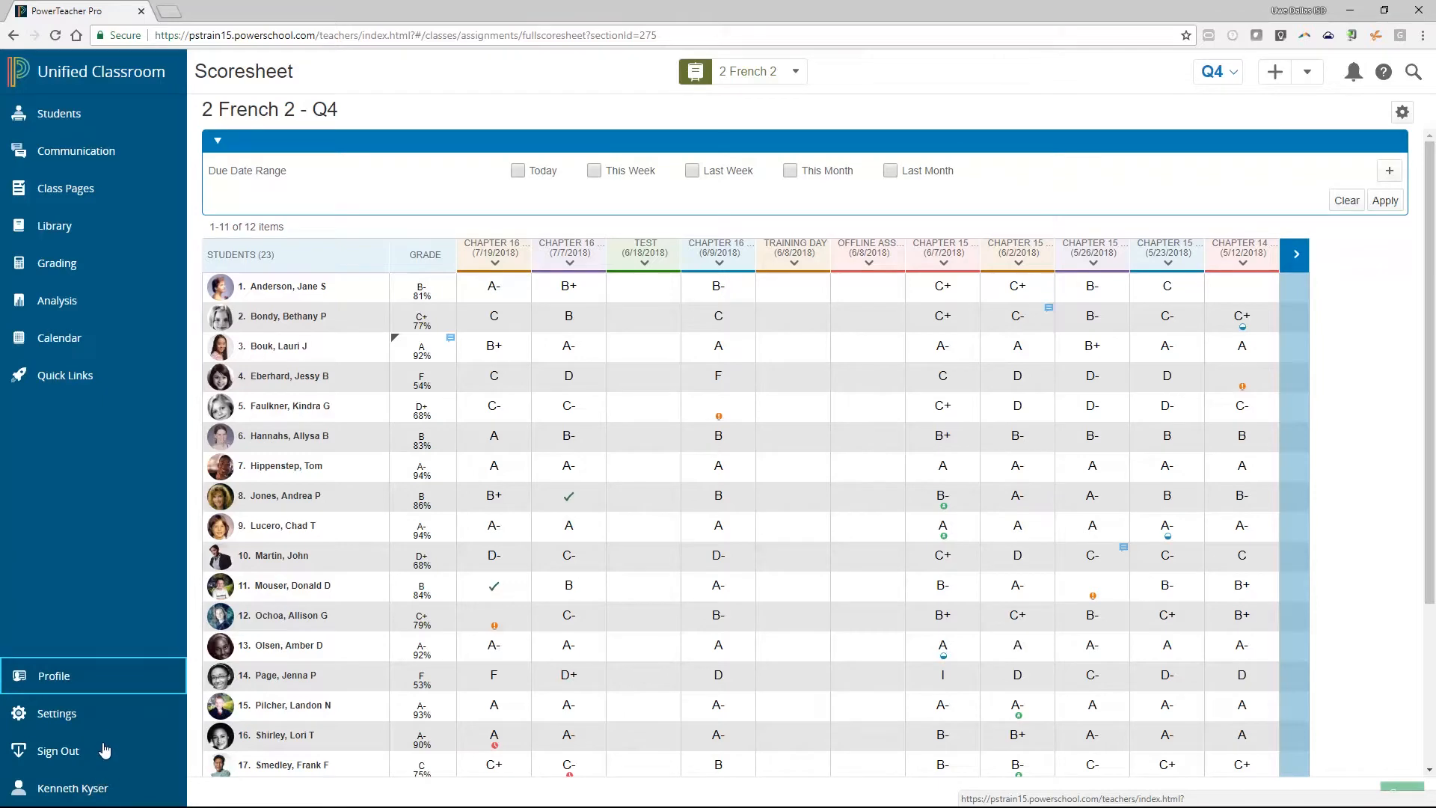
pyautogui.click(104, 727)
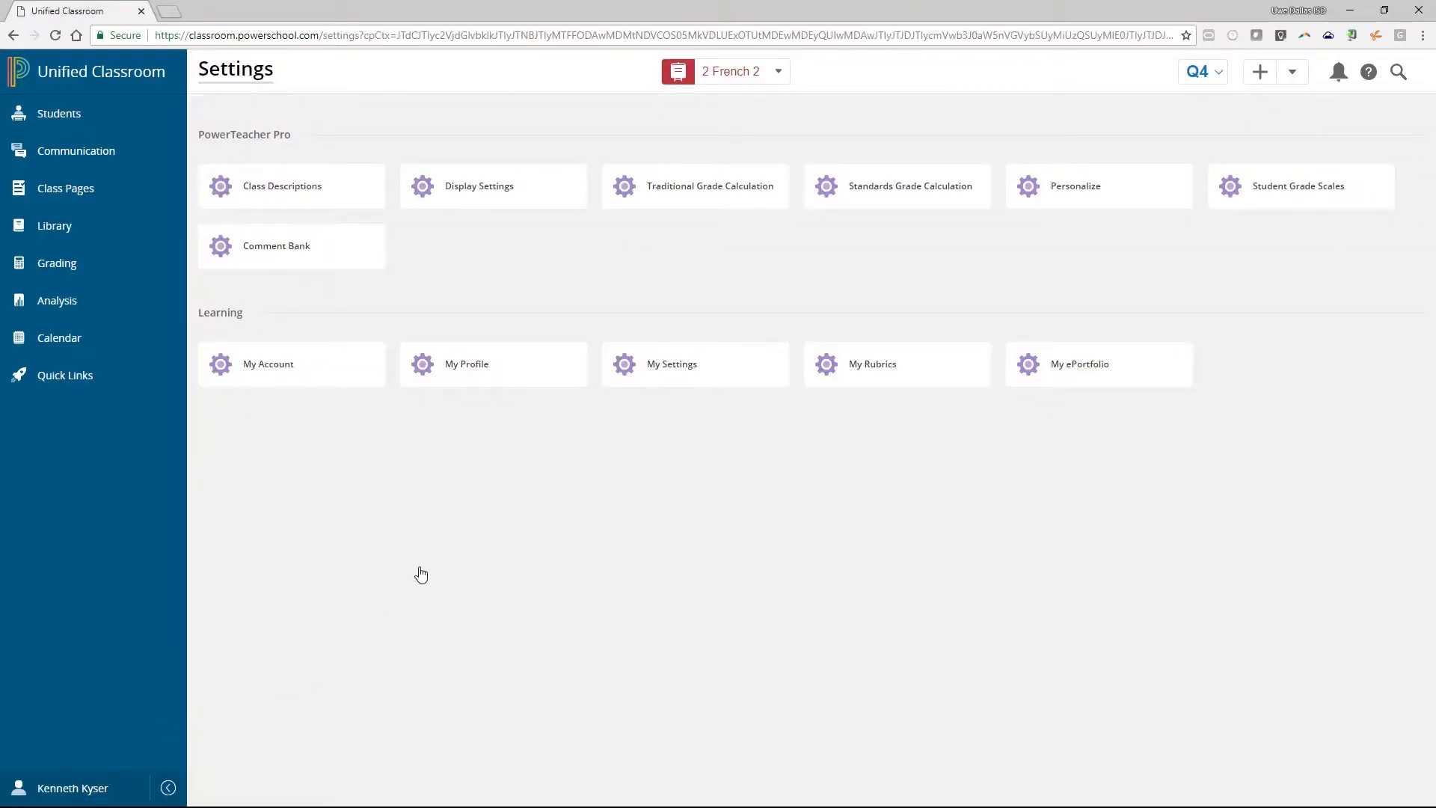
pyautogui.click(505, 189)
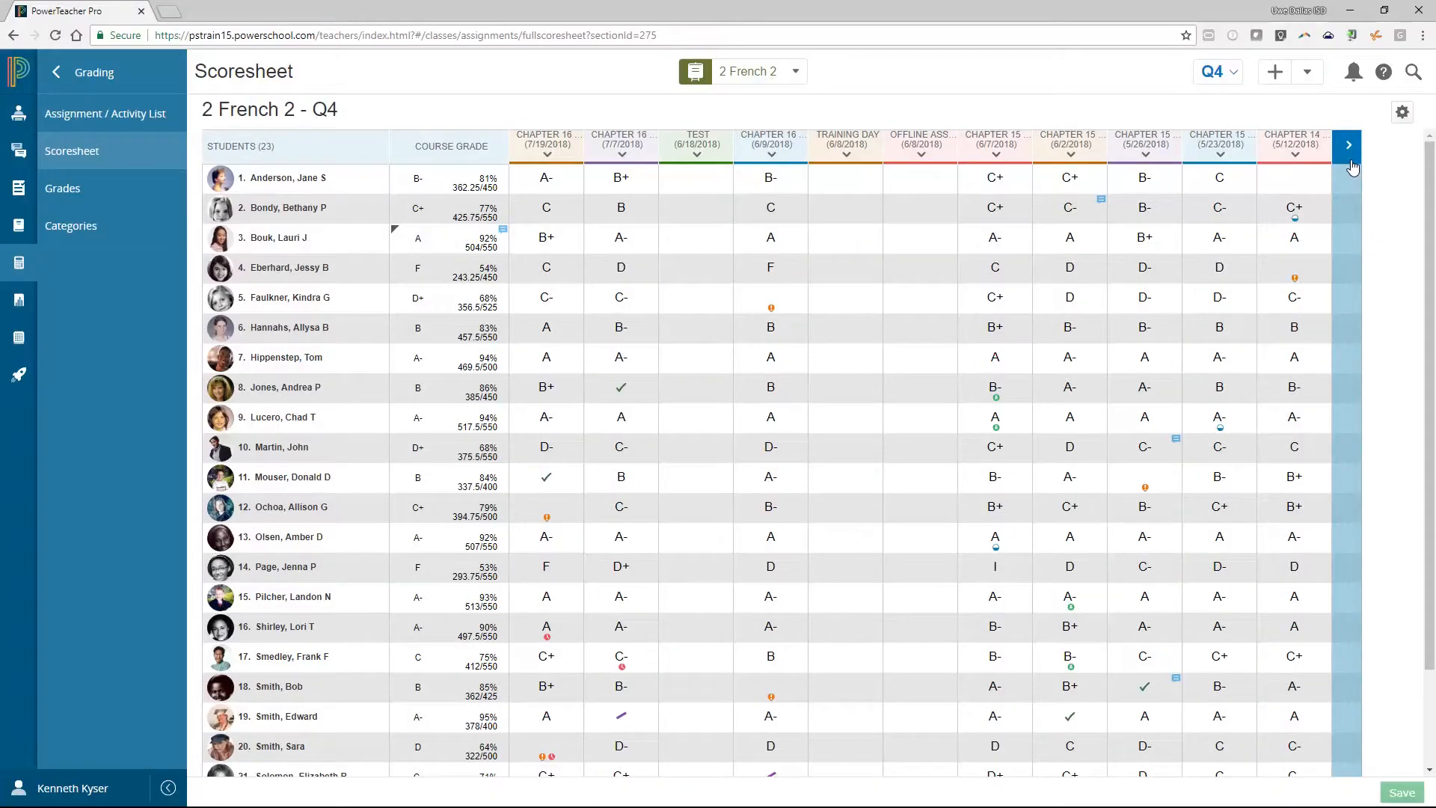
# - Show the scoresheet filter and limit the assignments to the This Month due date range
pyautogui.click(1402, 114)
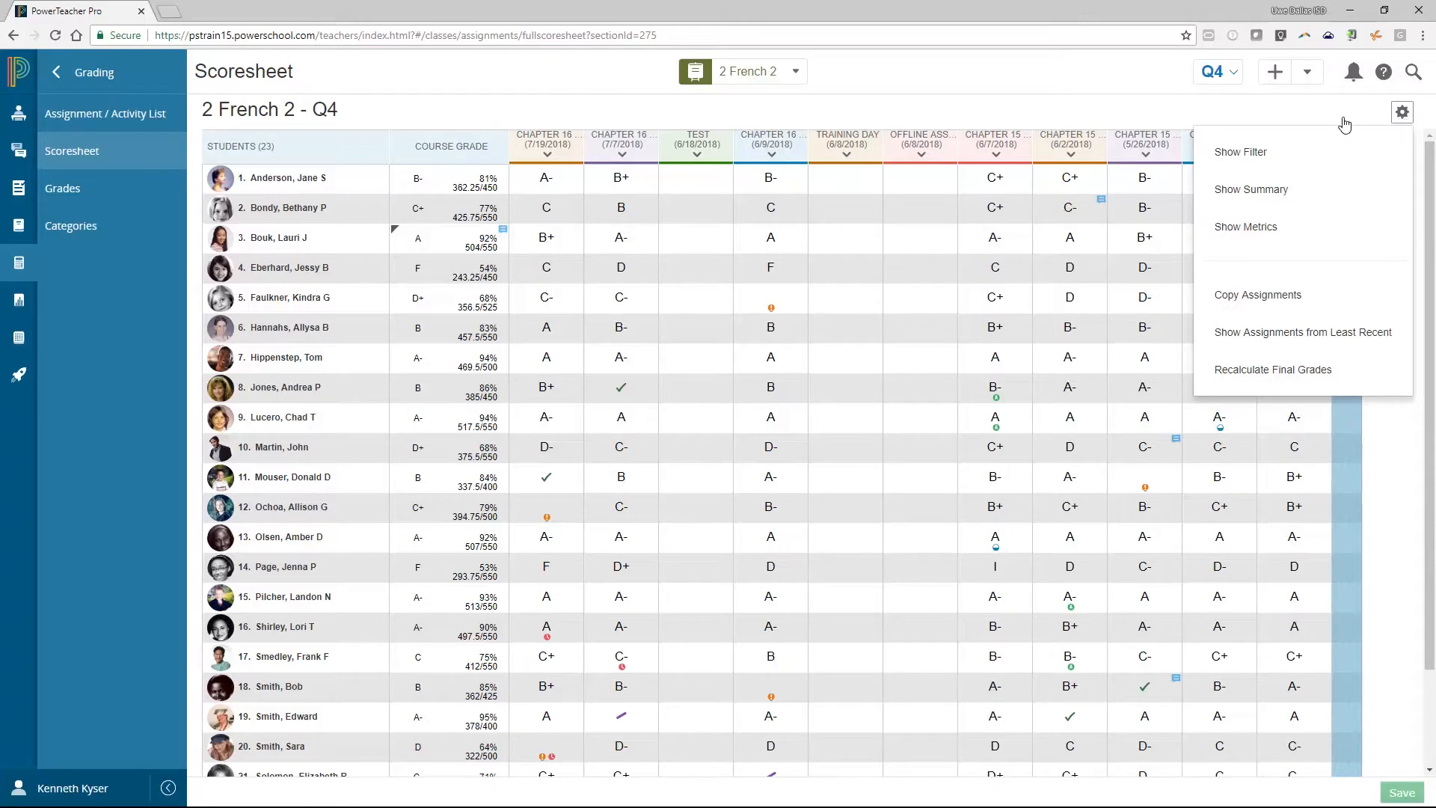
pyautogui.click(1279, 152)
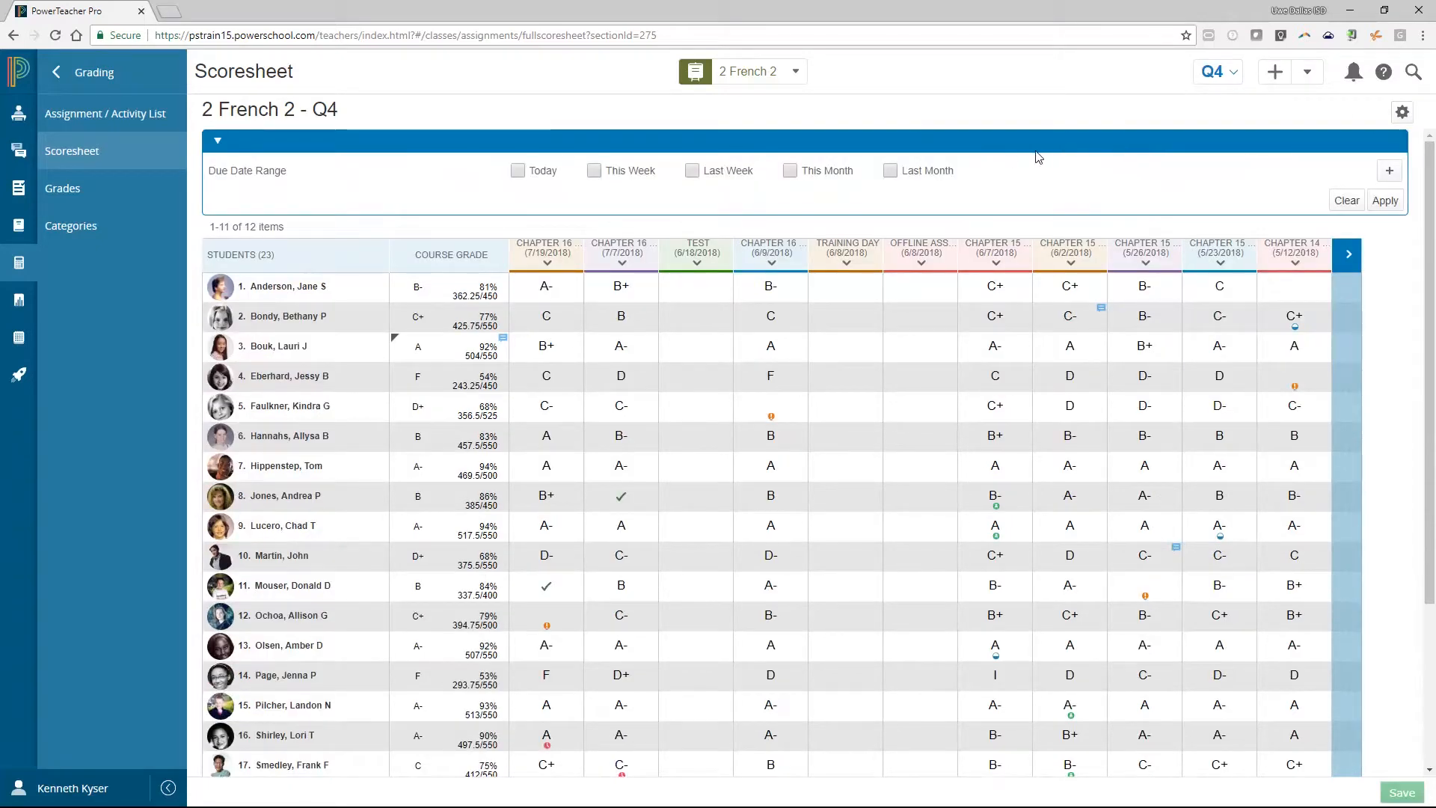
pyautogui.click(794, 173)
pyautogui.click(1377, 208)
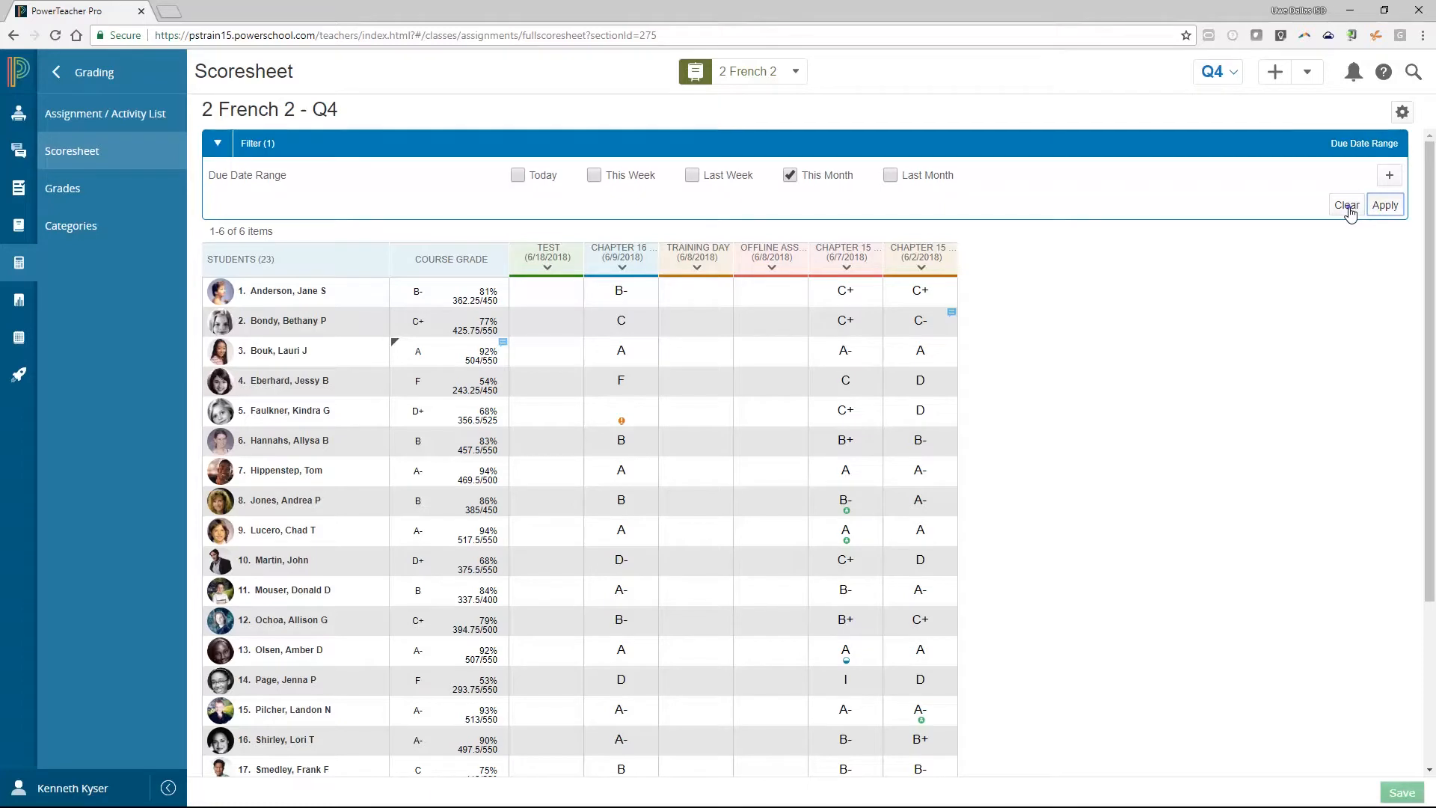
# - Clear the due date filter, add another filter row and review its criteria, leaving it on Assignment
pyautogui.click(1350, 211)
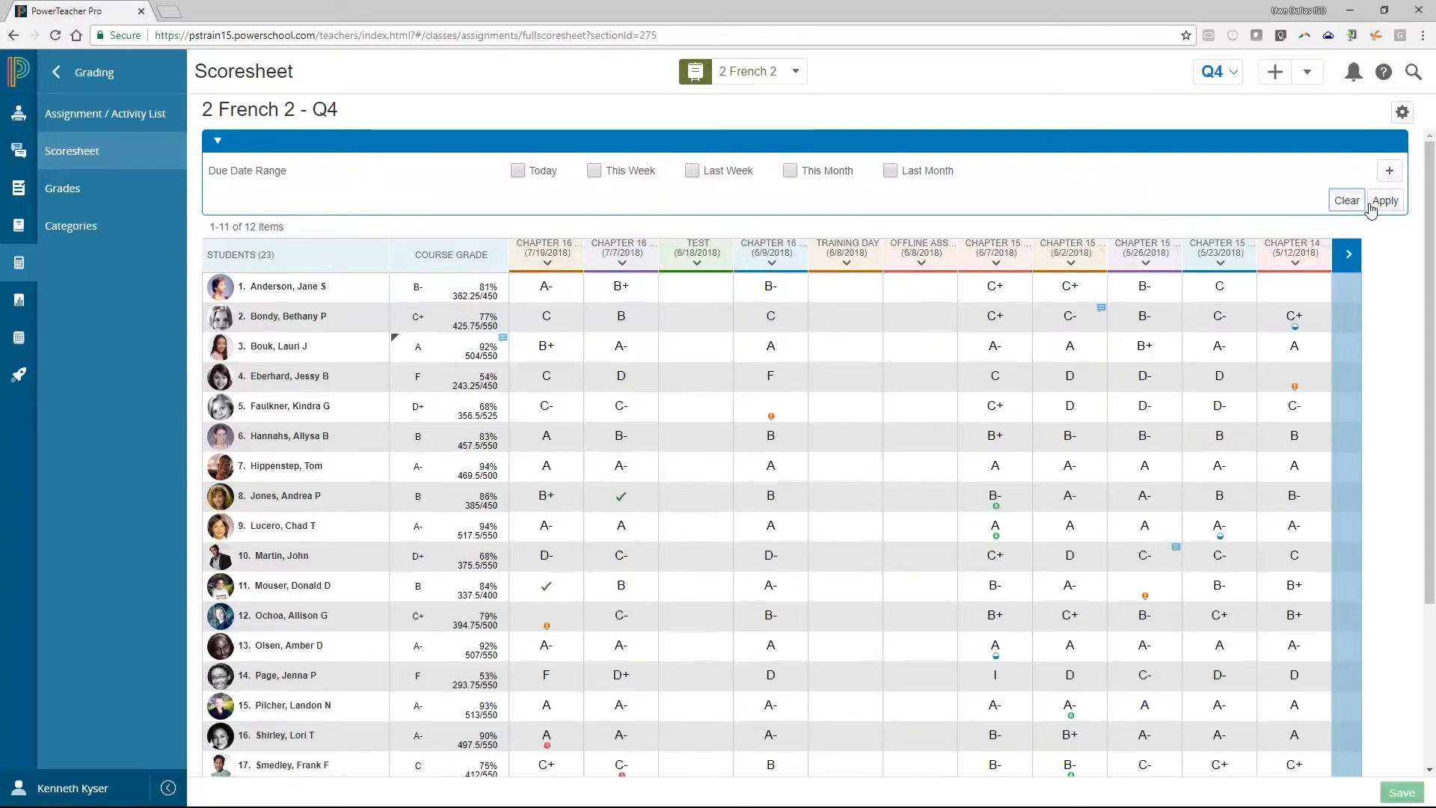
pyautogui.click(1389, 172)
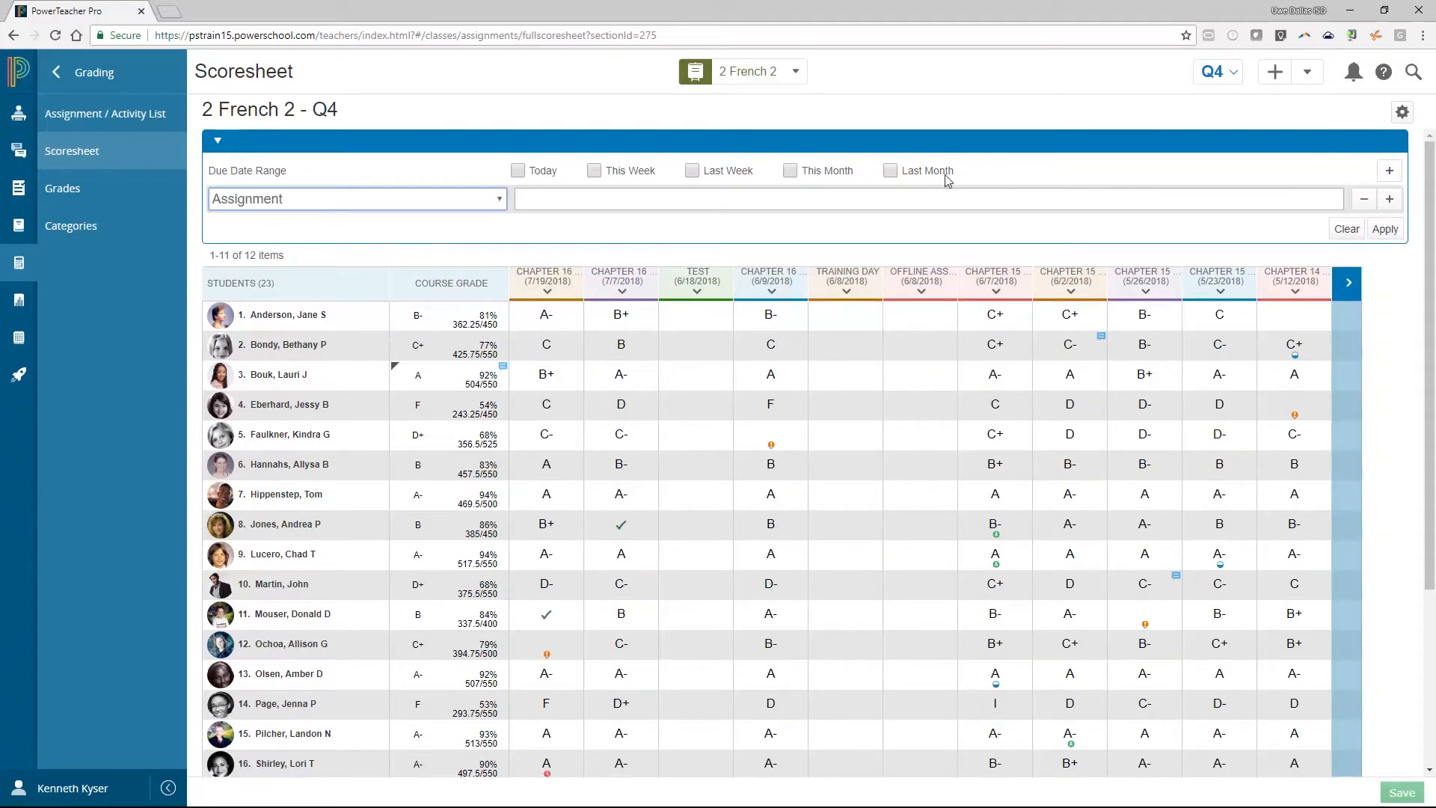
pyautogui.click(502, 202)
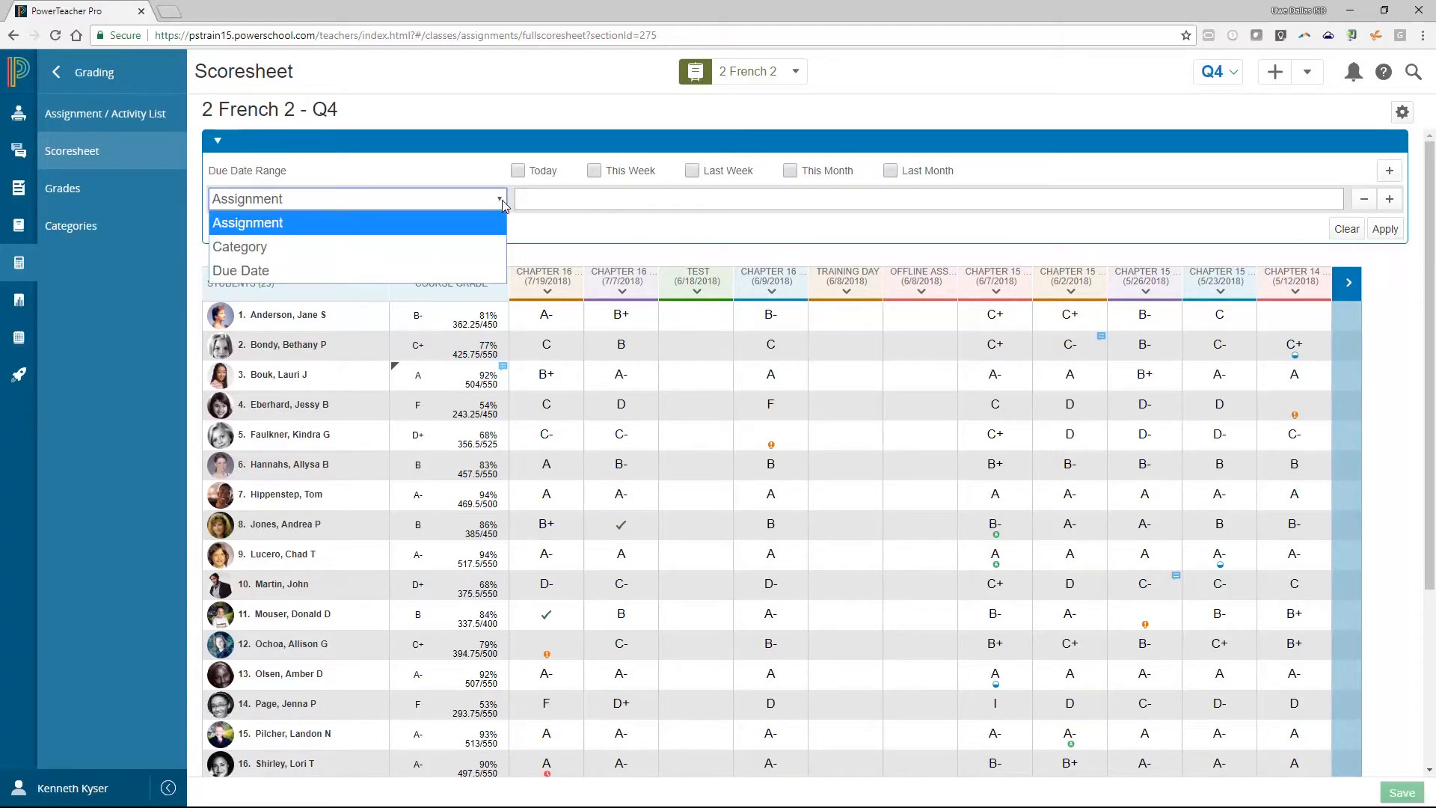
pyautogui.click(502, 202)
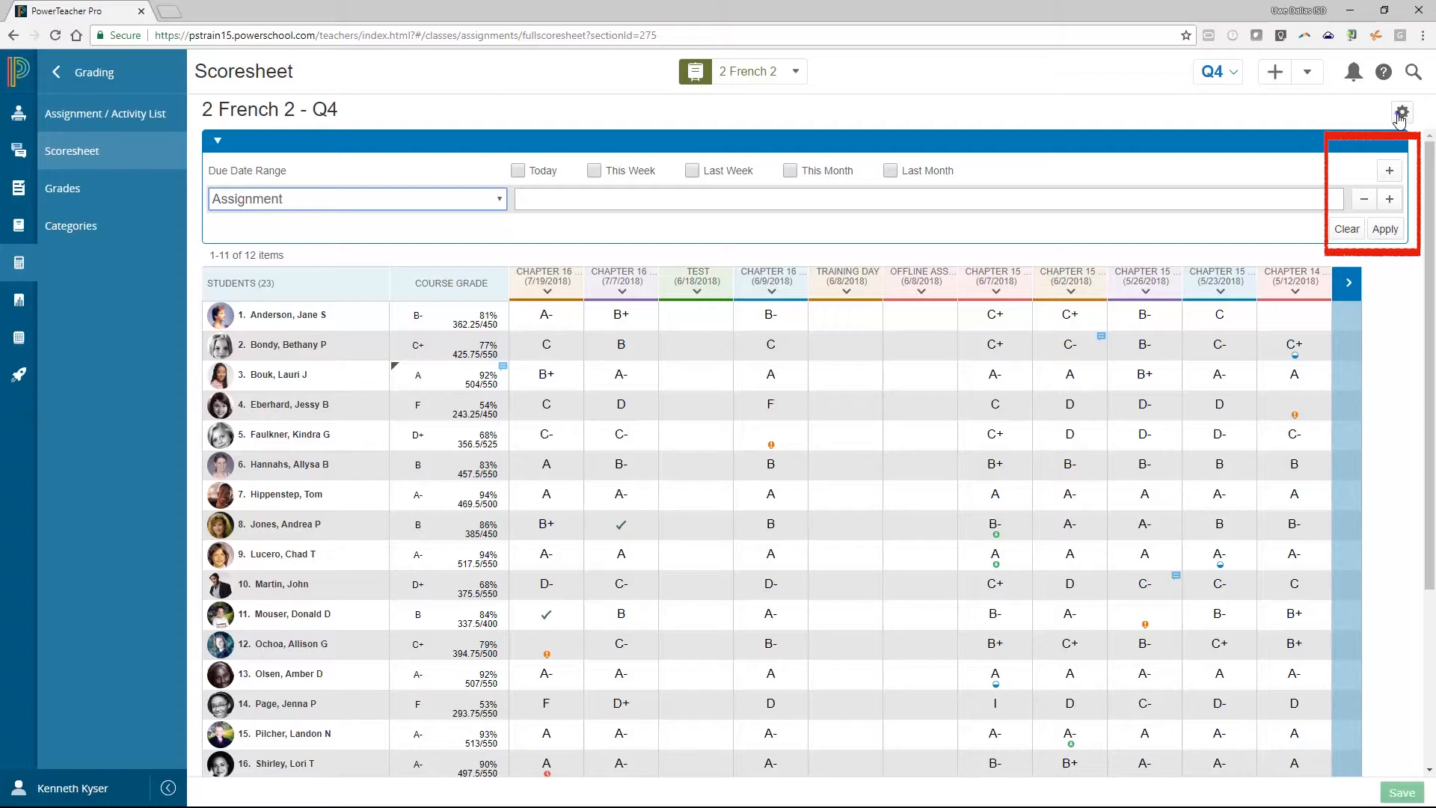
# - Show the scoresheet summary and expand it to its full grade scale details
pyautogui.click(1401, 114)
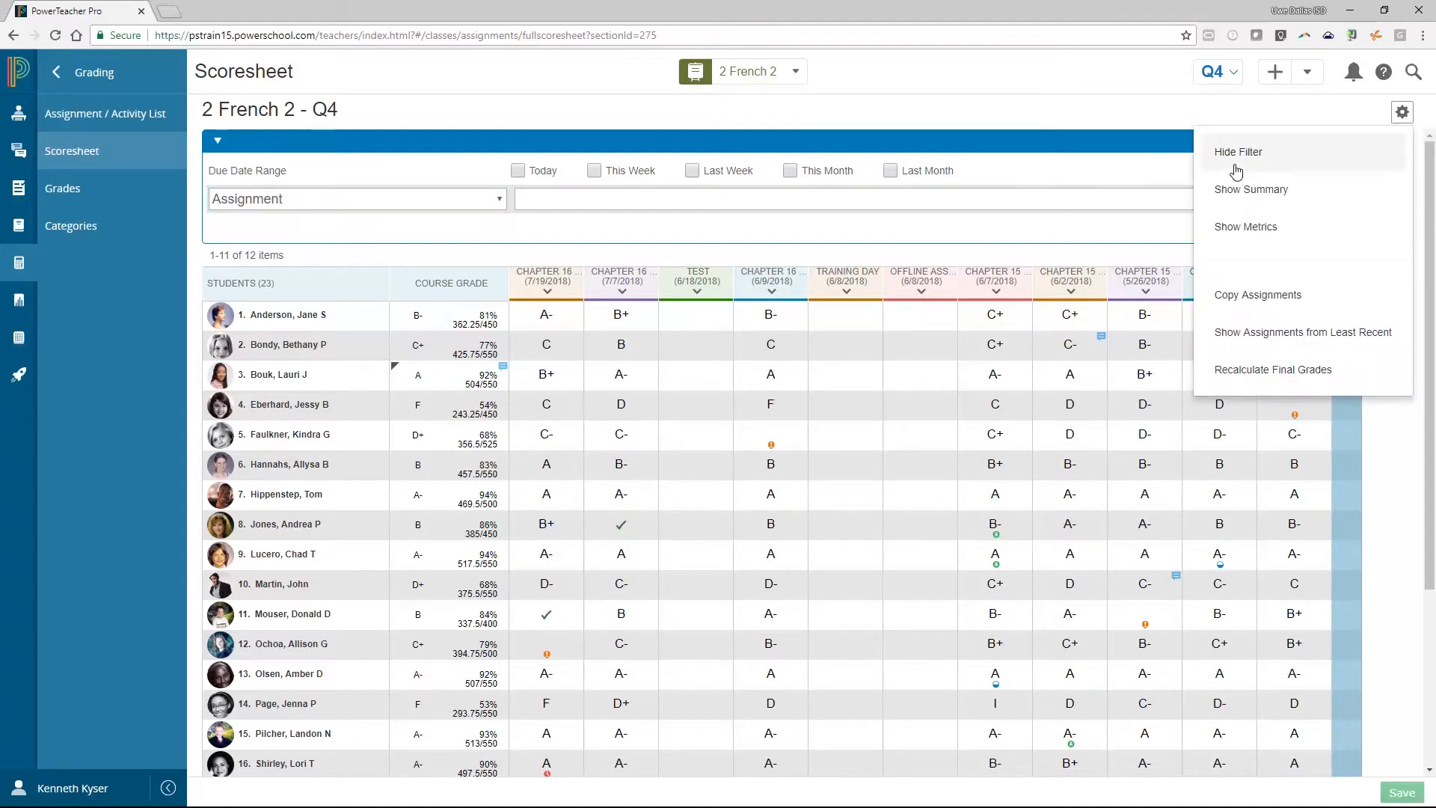
pyautogui.click(1239, 193)
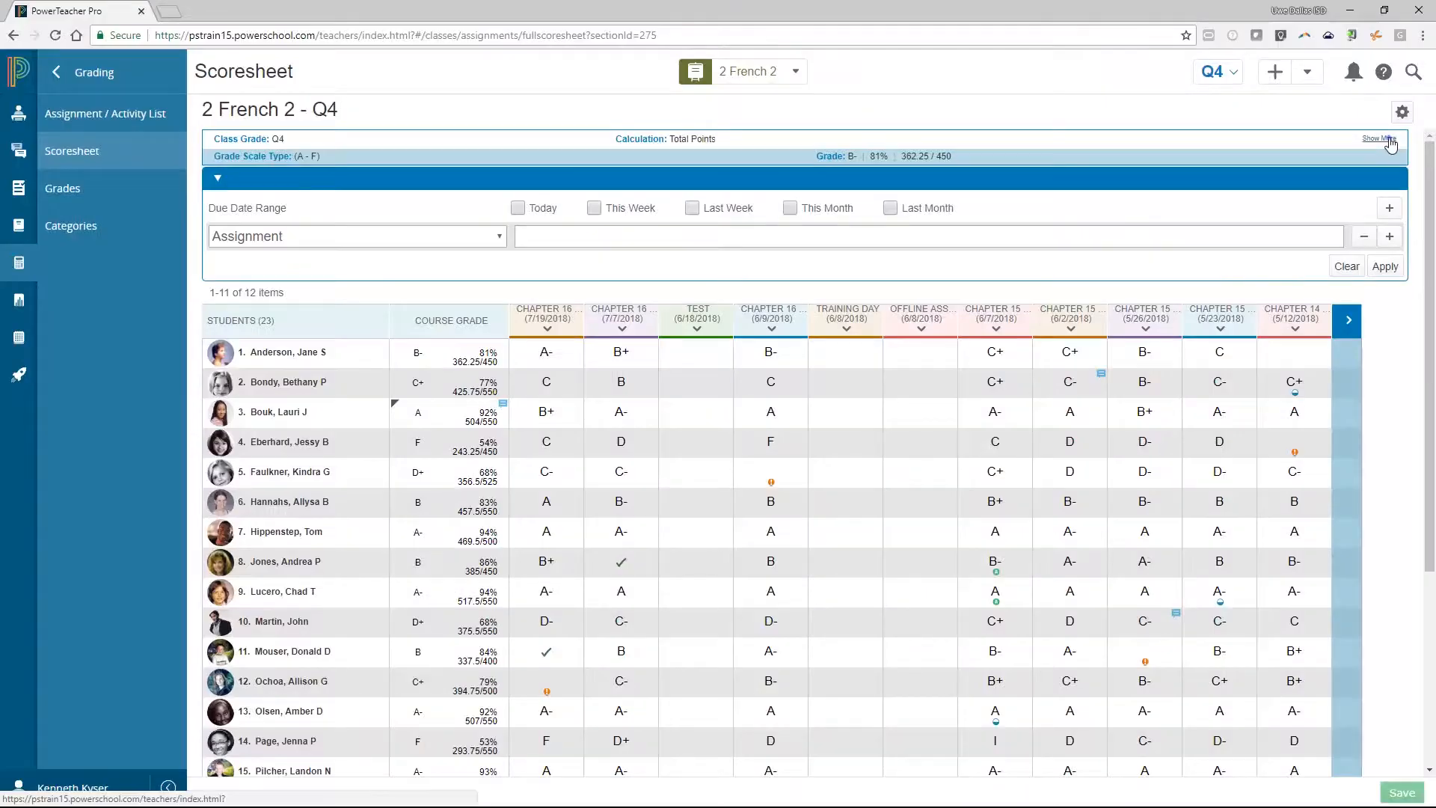
pyautogui.click(1051, 367)
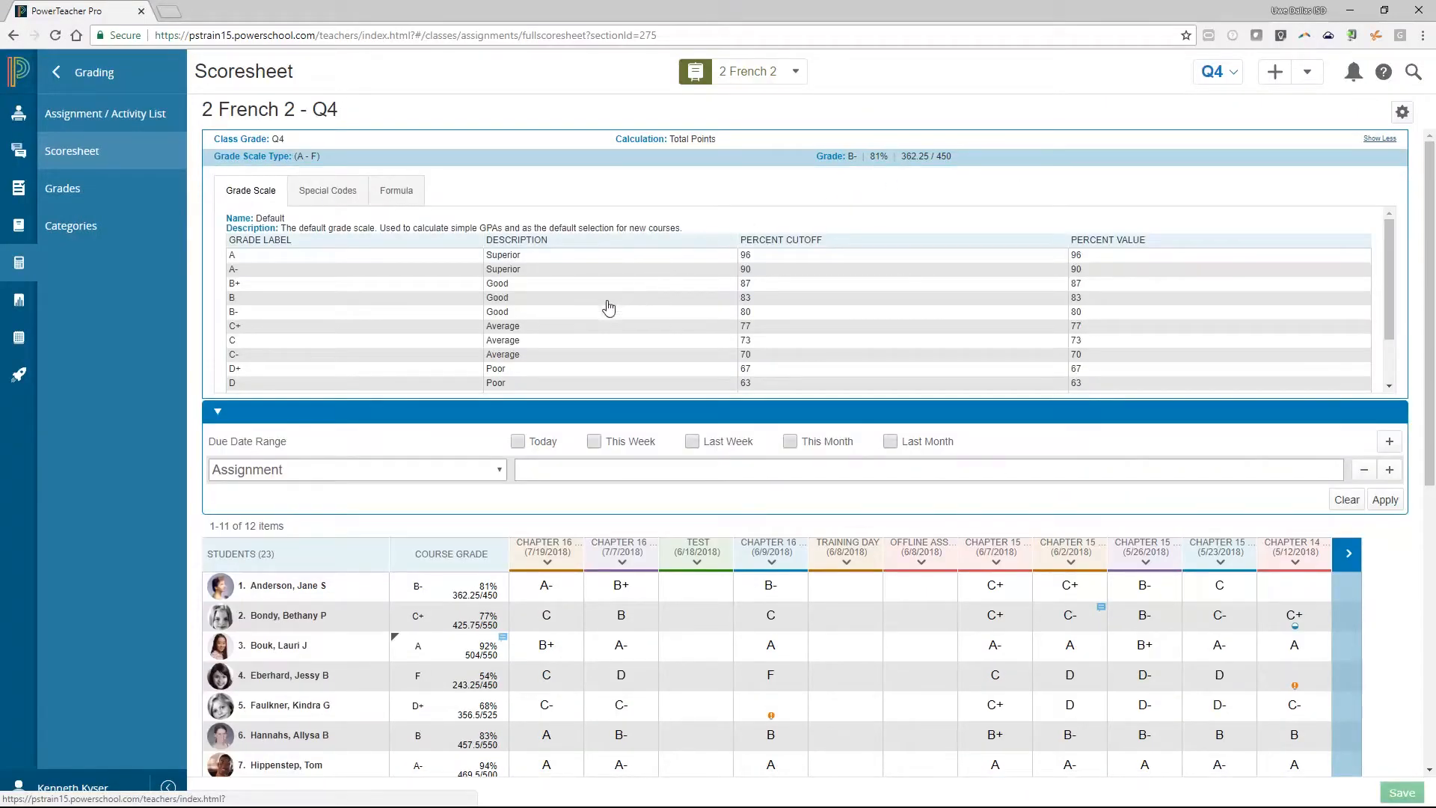
# - Examine the summary for the first student's course grade and Chapter 16 Quiz score, closing the score inspector each time
pyautogui.click(459, 595)
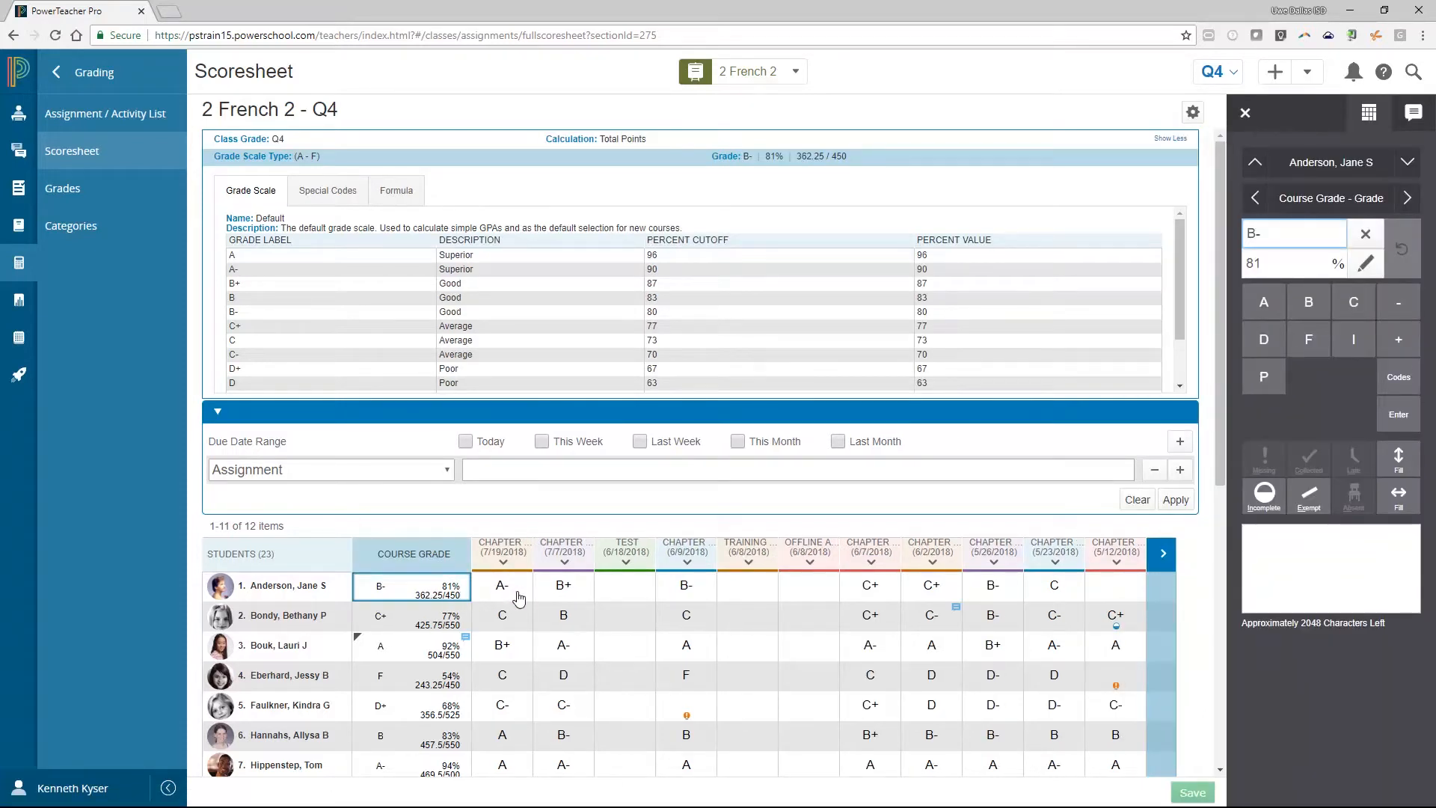
pyautogui.click(519, 599)
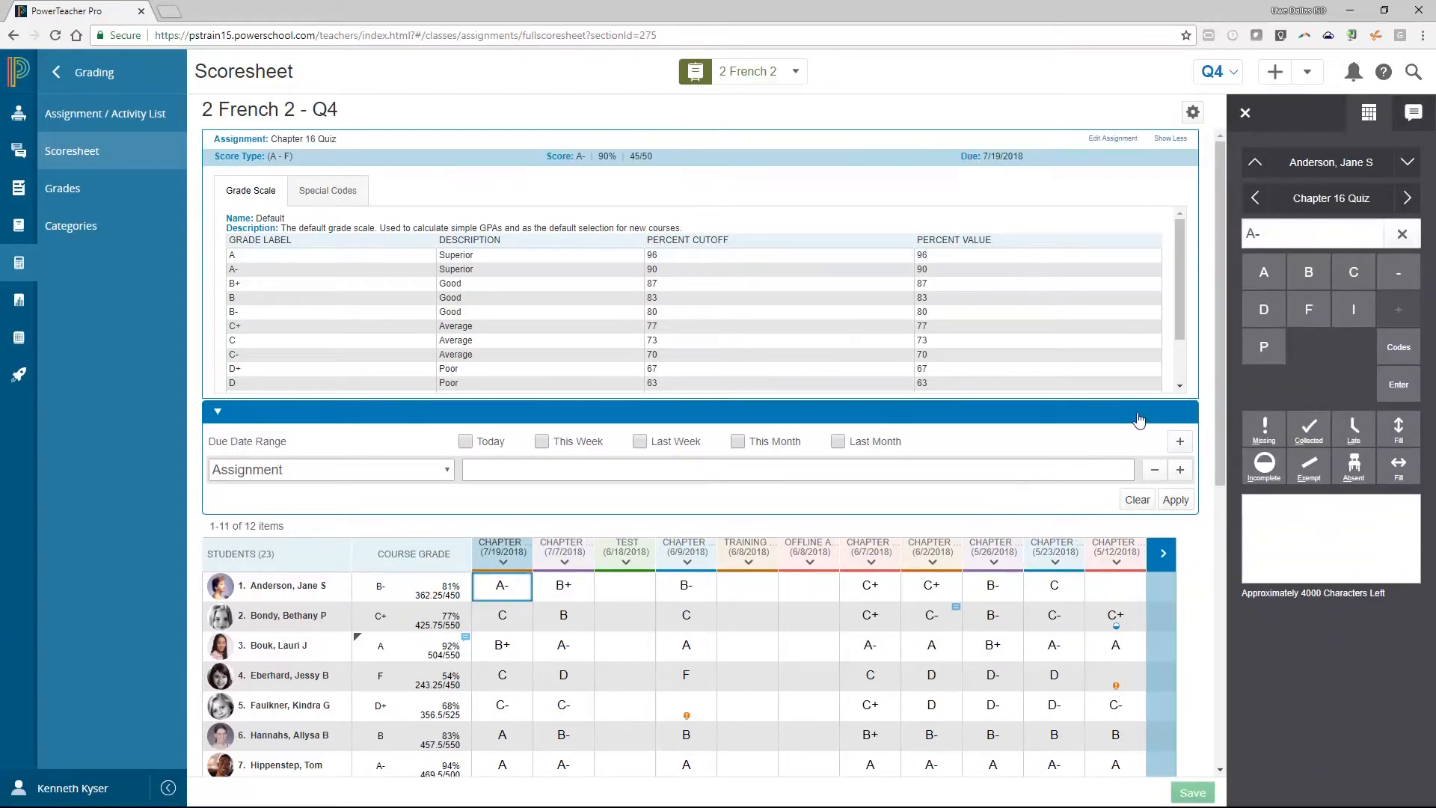
pyautogui.click(1246, 114)
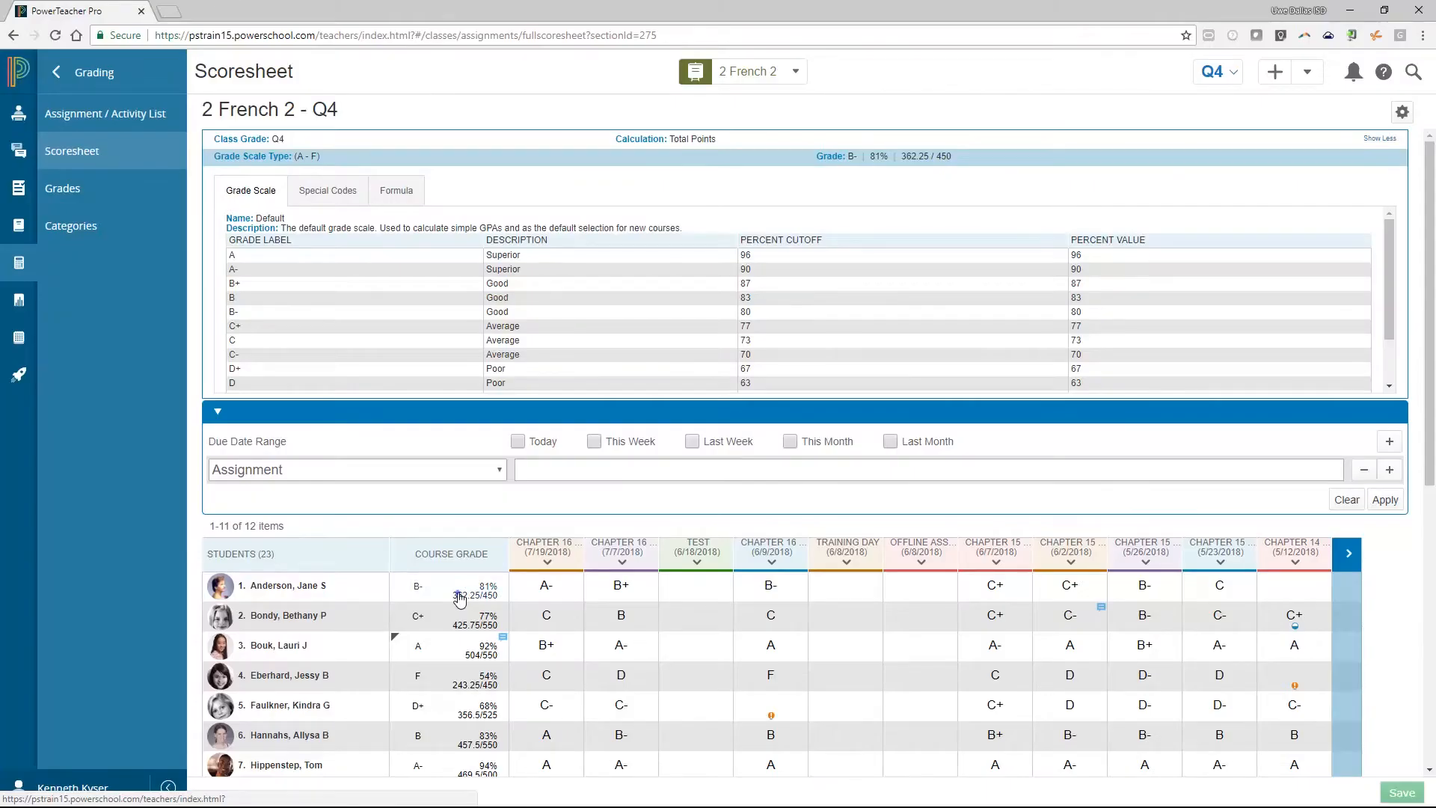
pyautogui.click(460, 597)
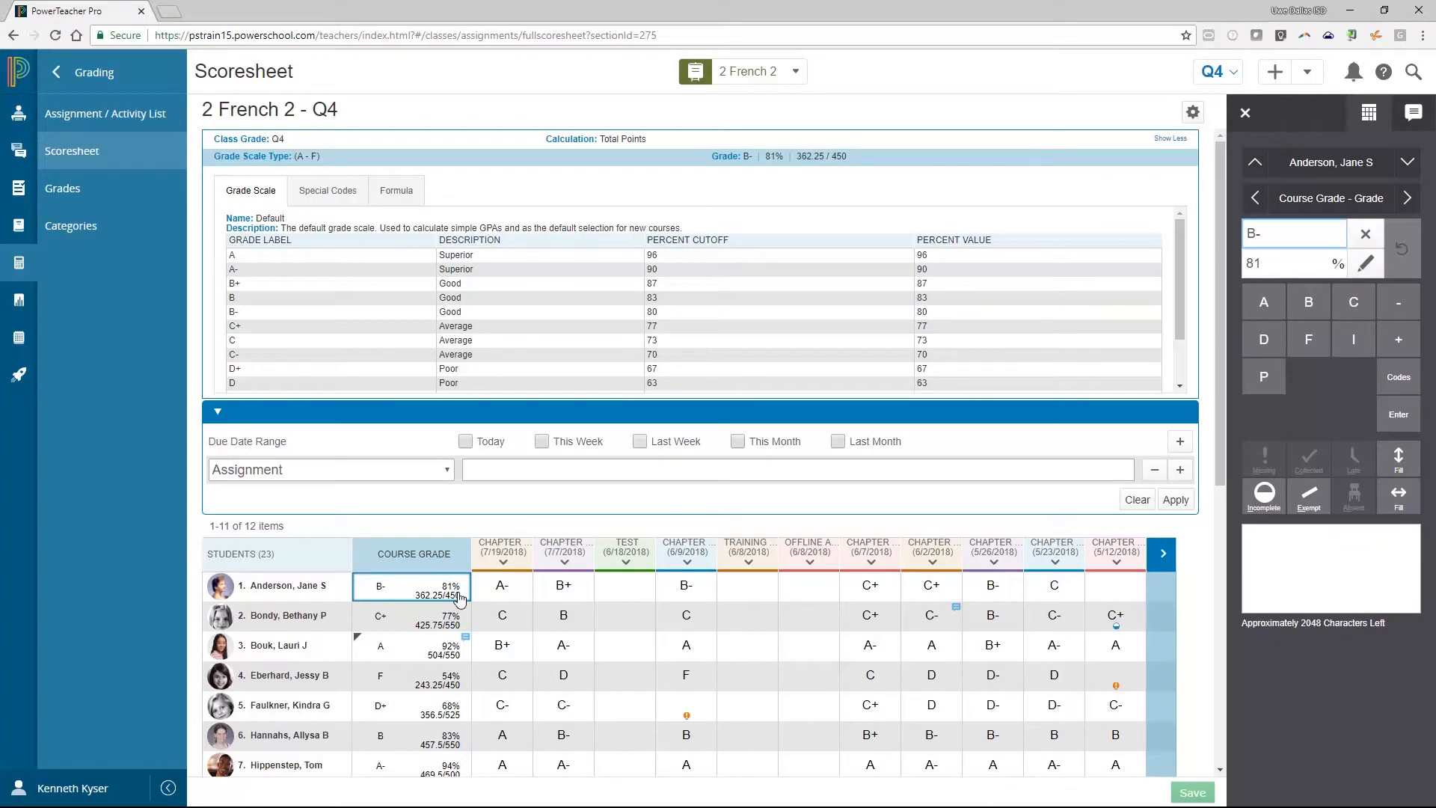
pyautogui.click(519, 595)
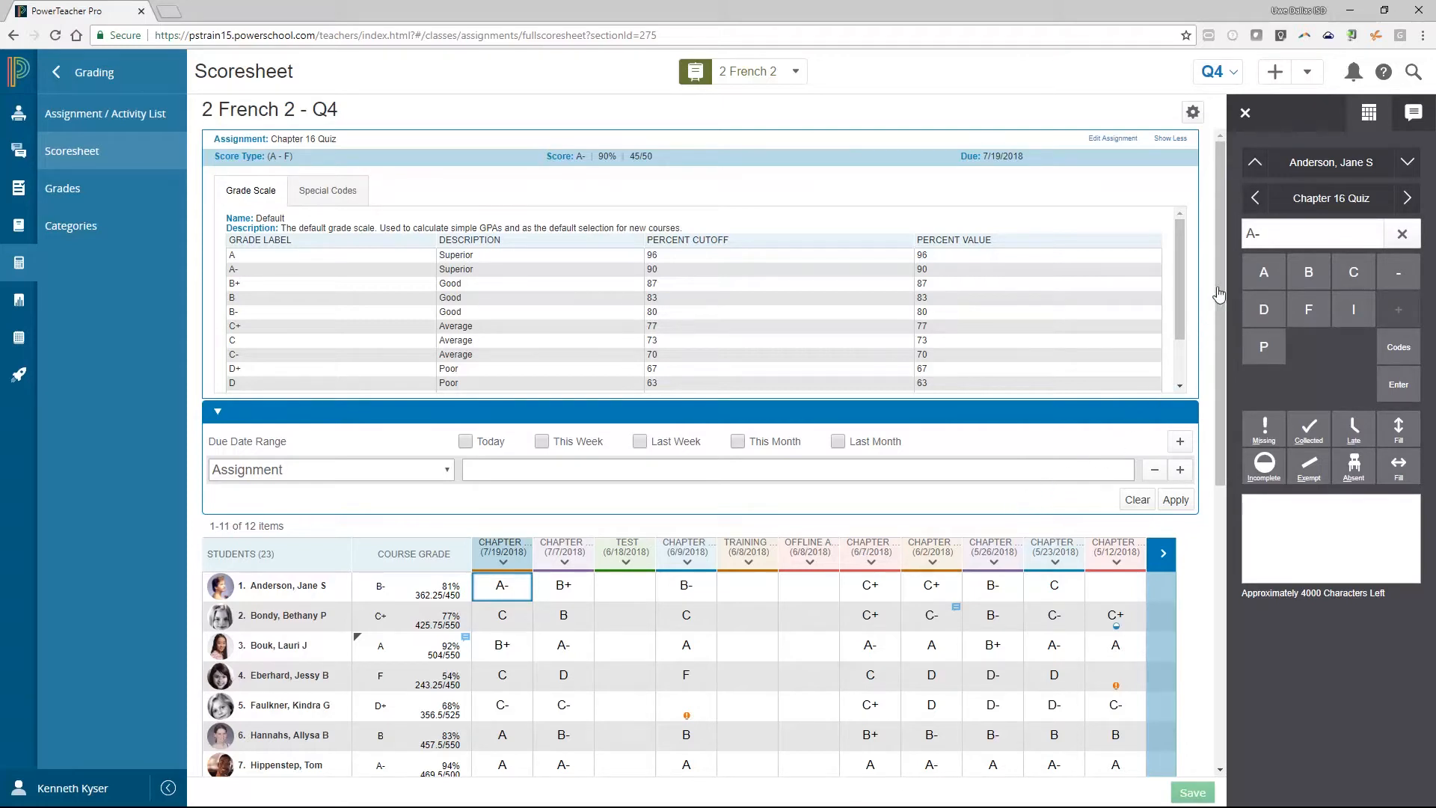
pyautogui.click(1245, 114)
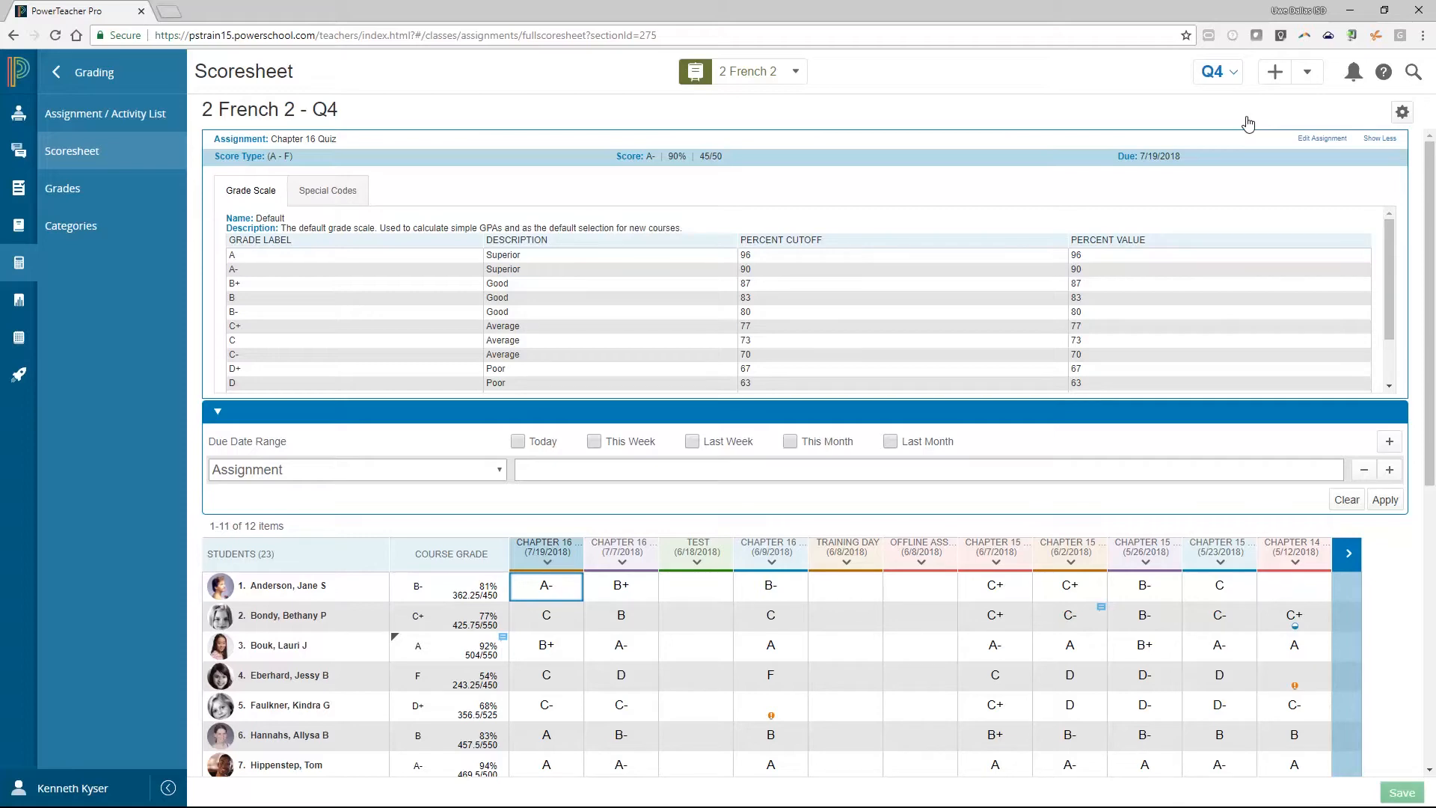
# - Show the scoresheet summary again and select the first student's Chapter 16 Homework score
pyautogui.click(1403, 114)
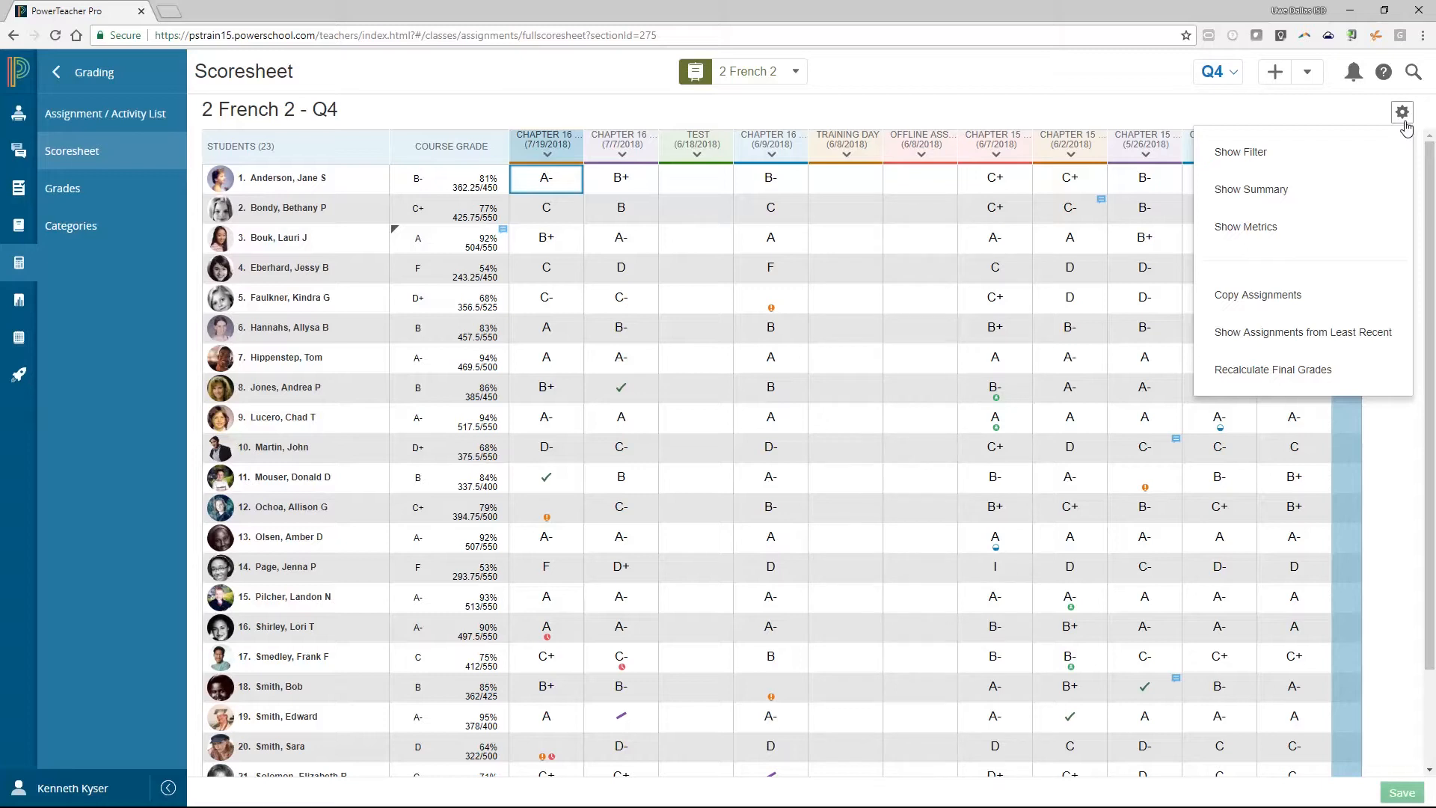
pyautogui.click(1338, 193)
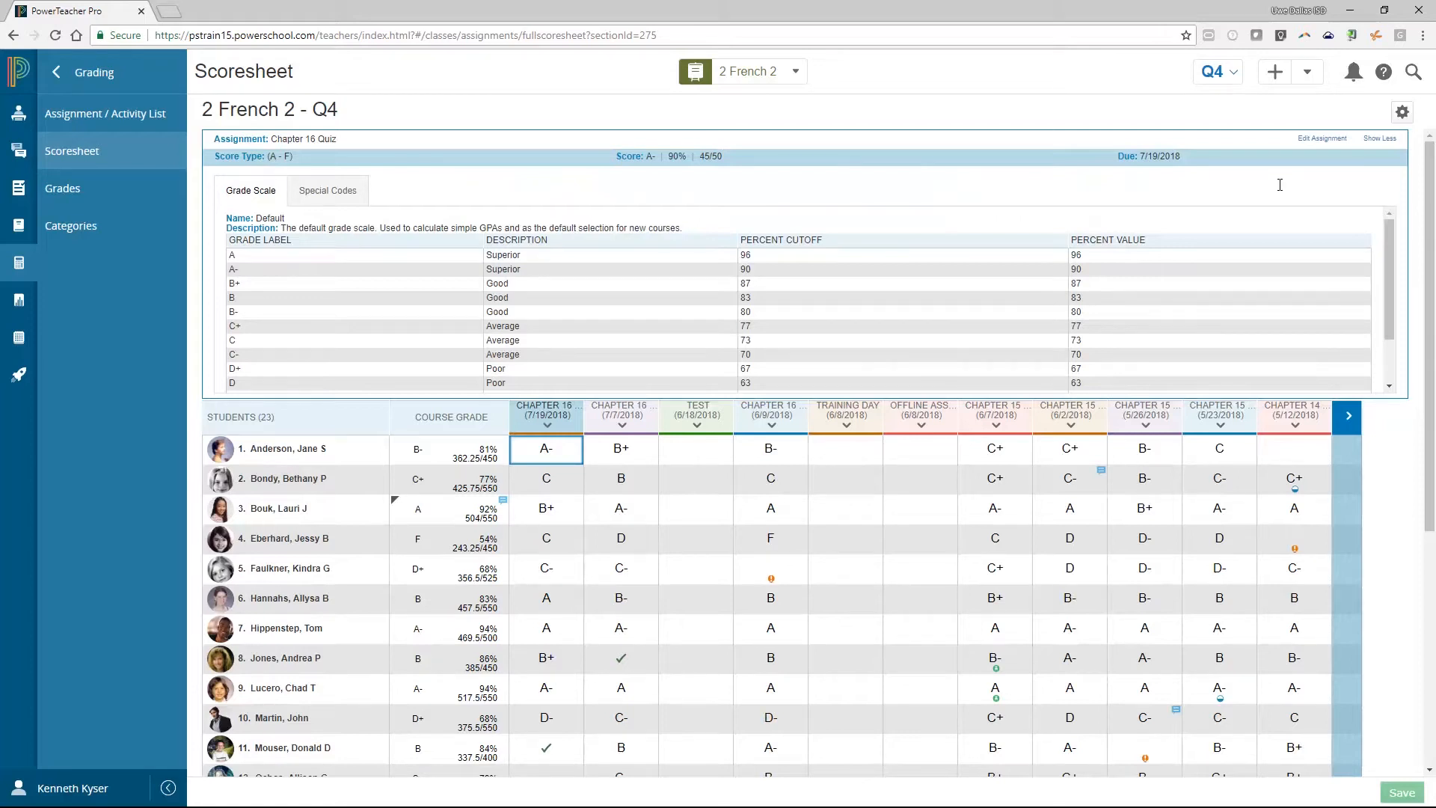
pyautogui.press('Right')
pyautogui.press('Right')
pyautogui.press('Right')
# - Show the assignments from least recent, and return the scoresheet to the most recent order
pyautogui.click(1402, 112)
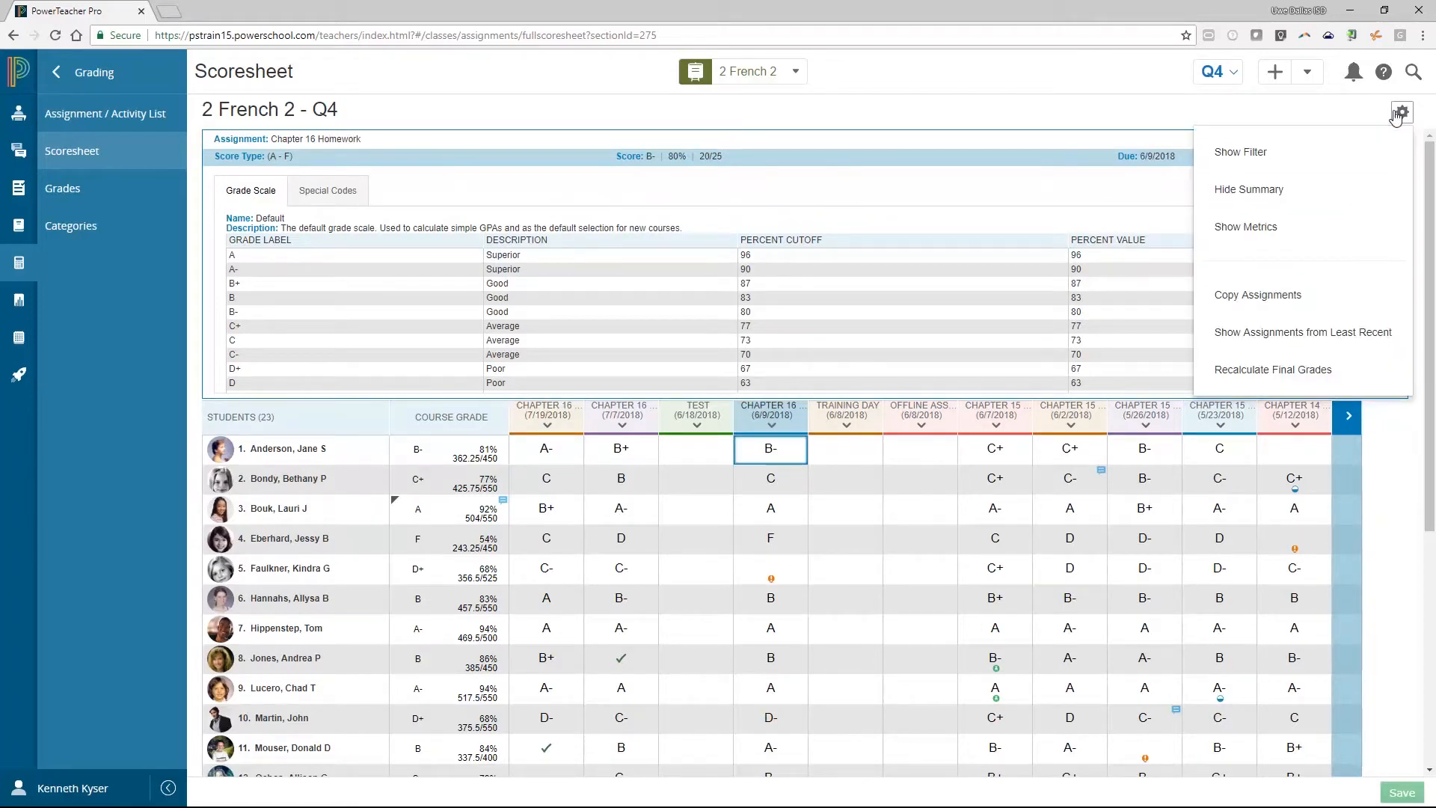
pyautogui.click(1336, 336)
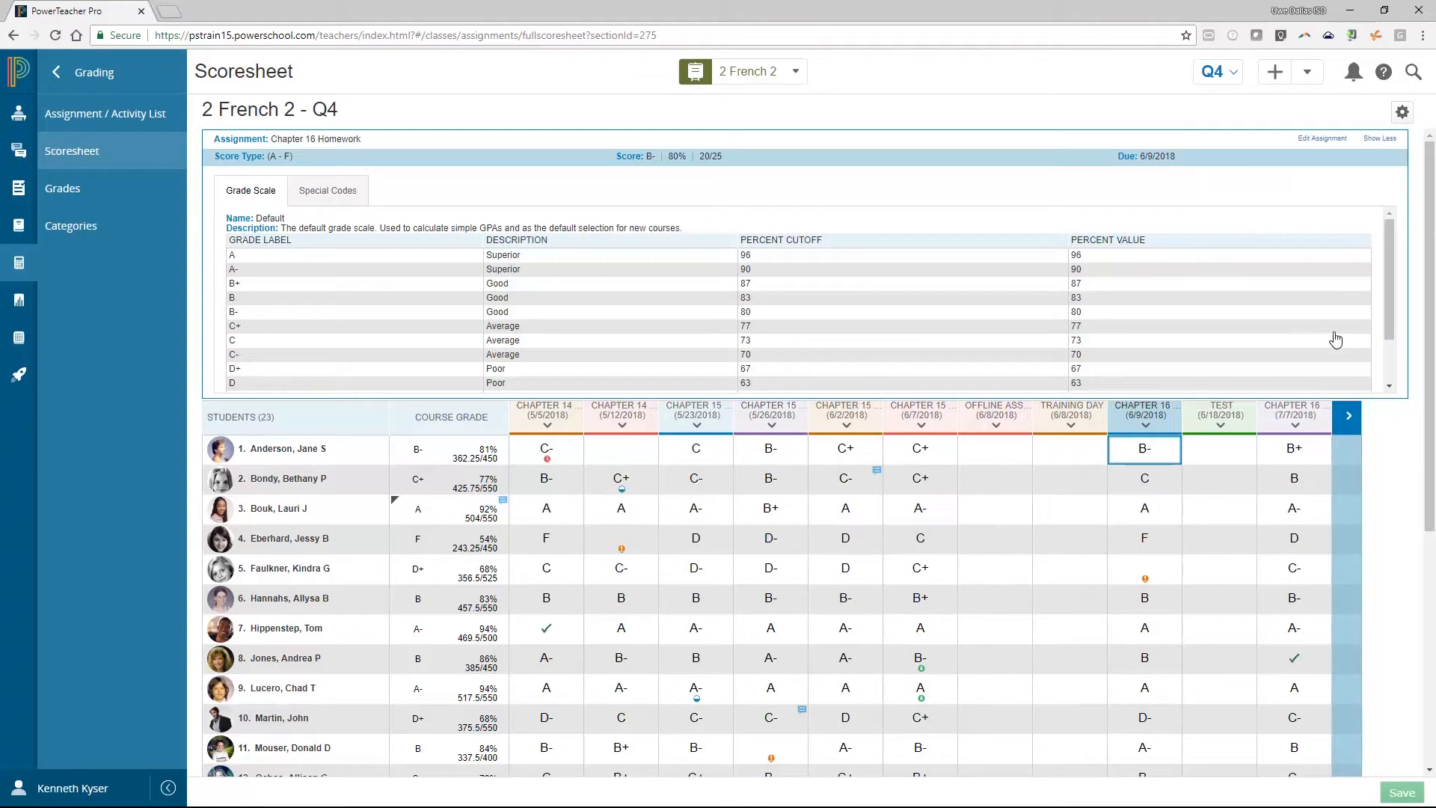
pyautogui.click(1401, 113)
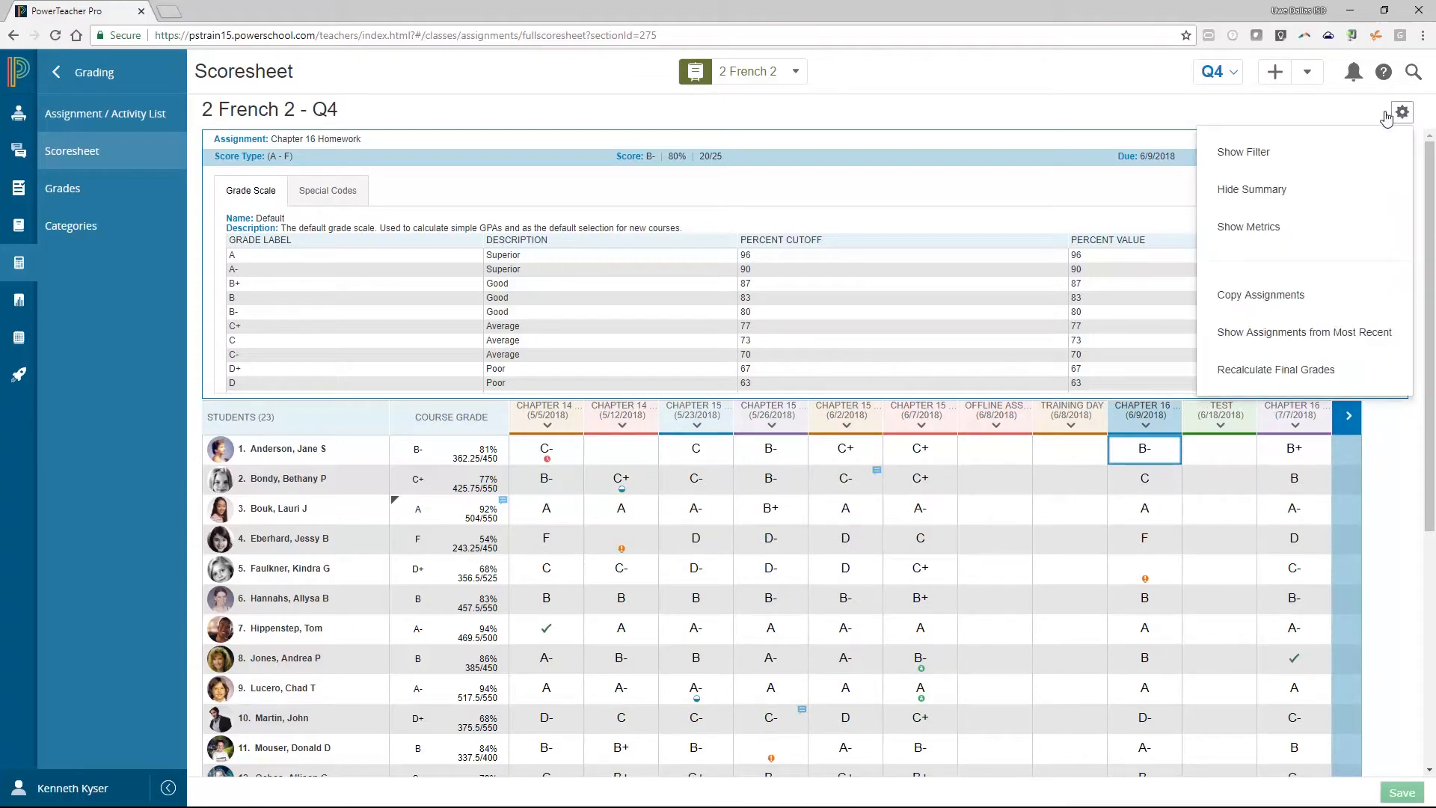
pyautogui.click(1322, 342)
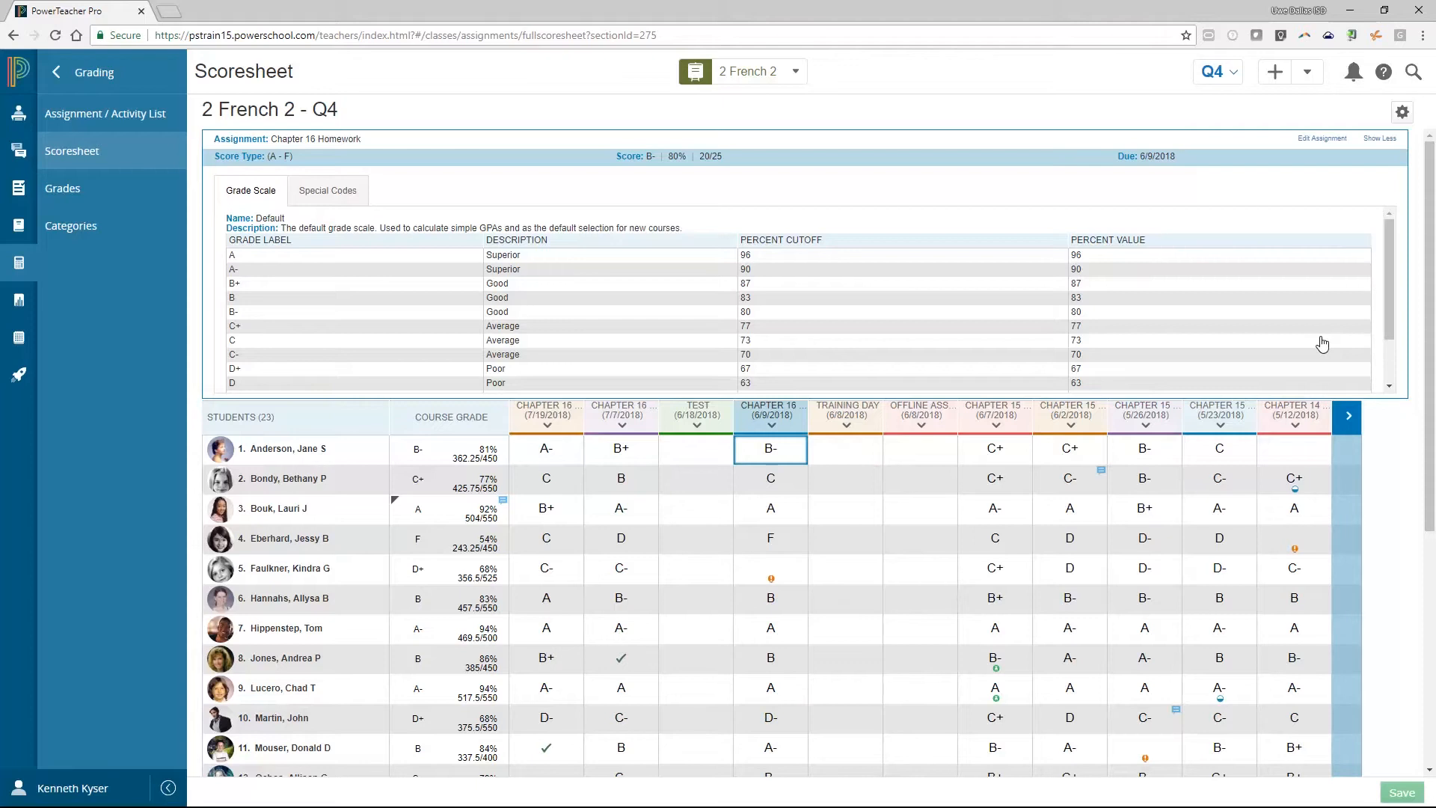
# - View the second page of assignment columns, return to the first page and close the score inspector
pyautogui.click(1347, 420)
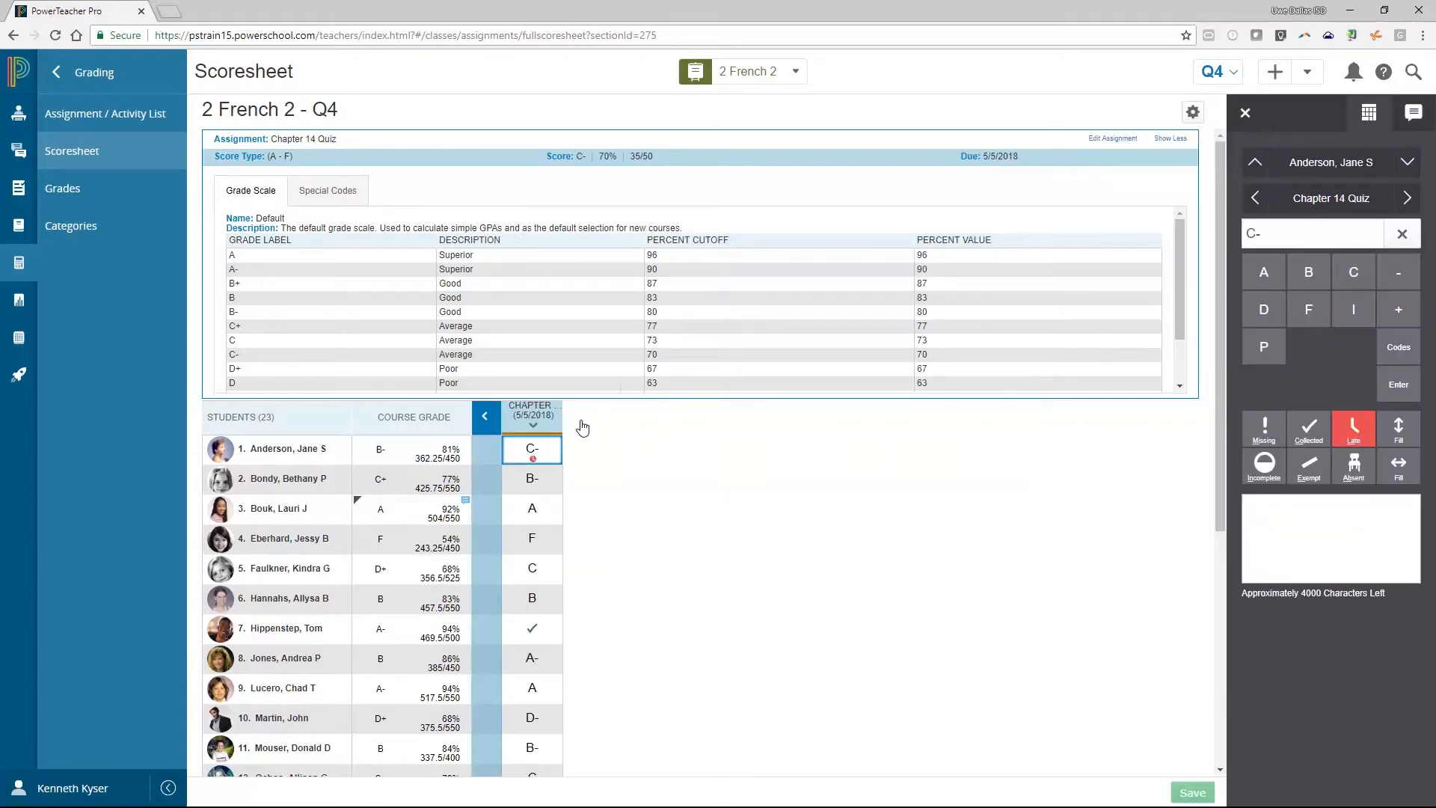
pyautogui.click(484, 416)
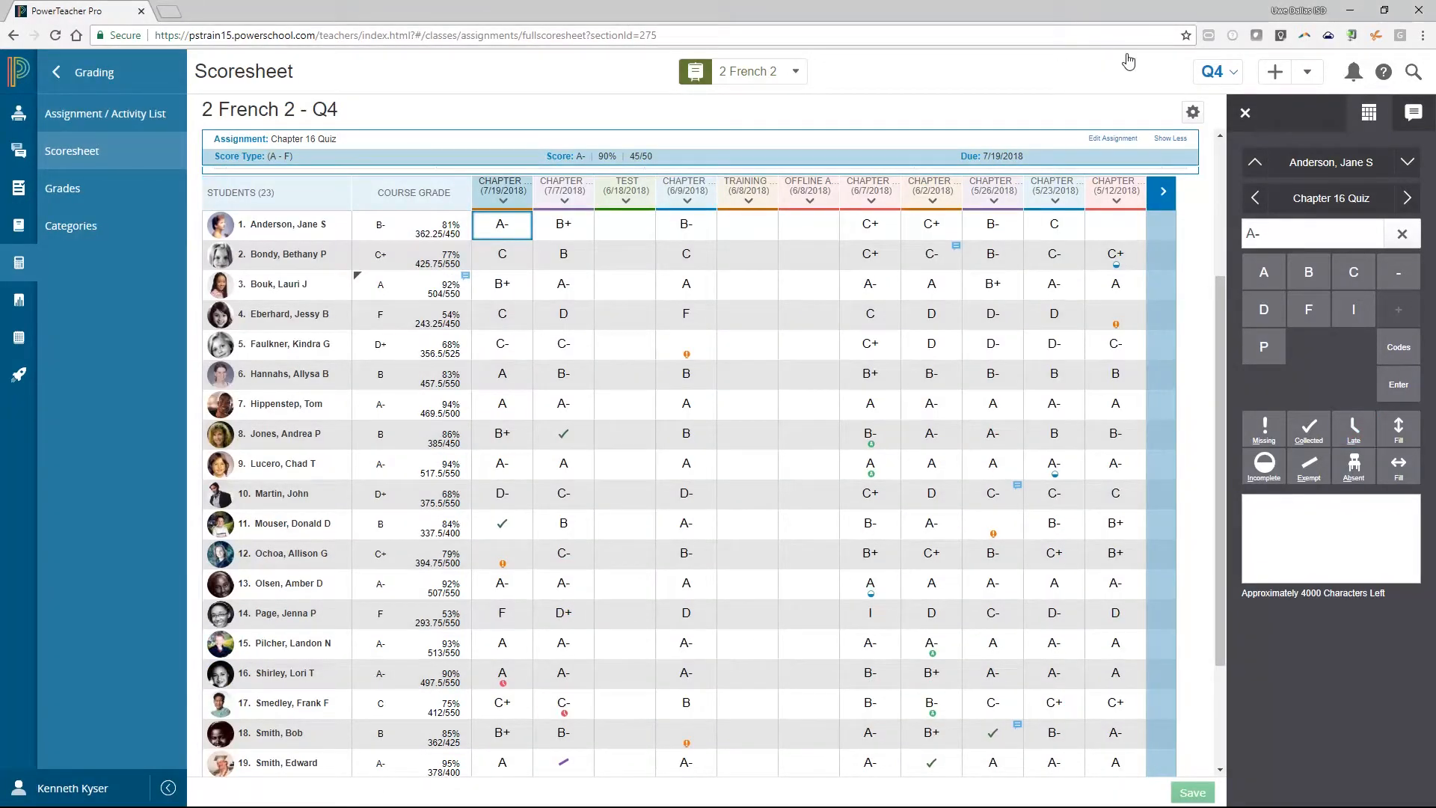
pyautogui.click(1245, 112)
# - Set the scoresheet to 20 columns per page and look over the expanded assignment grid
pyautogui.scroll(-2, 823, 524)
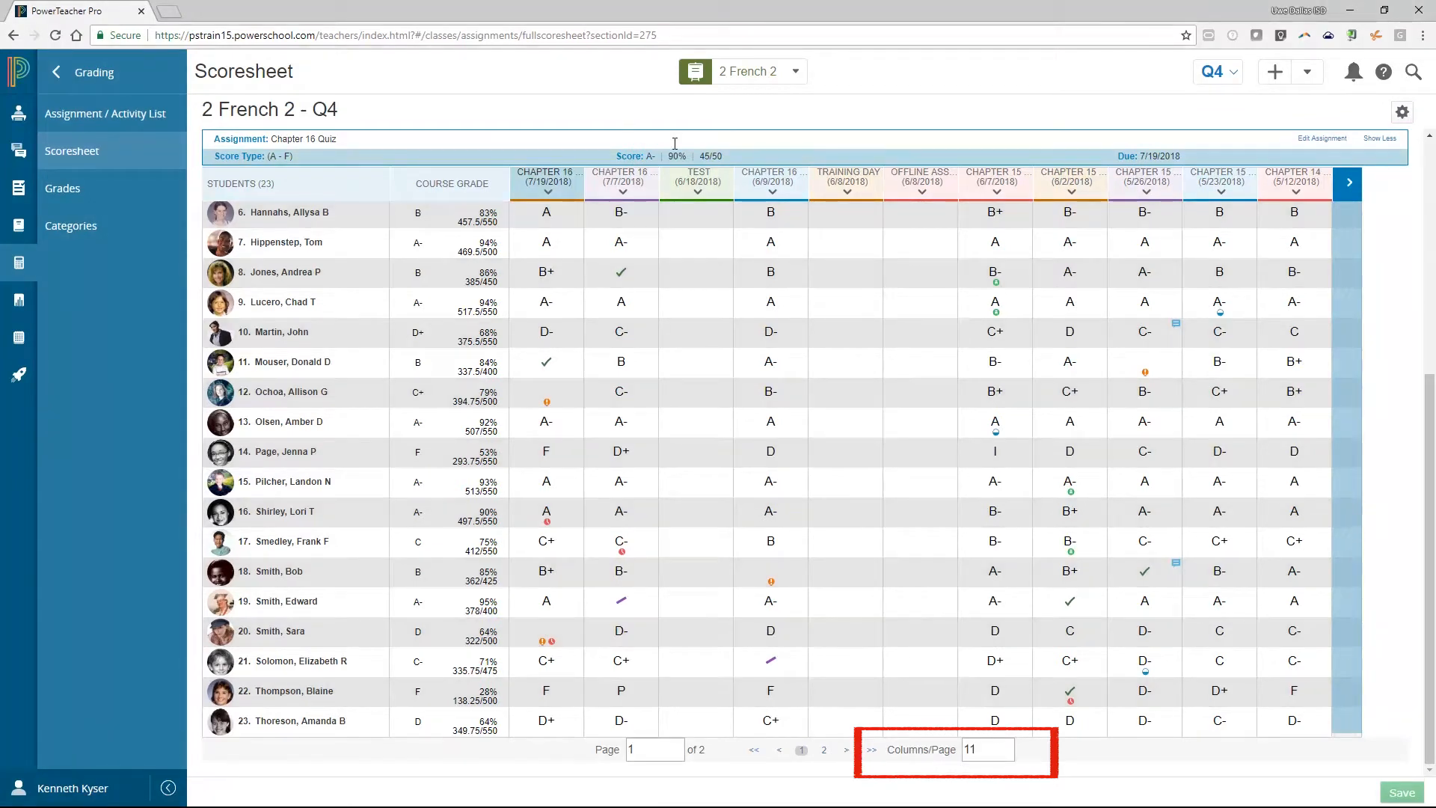
pyautogui.doubleClick(983, 746)
pyautogui.write('20')
pyautogui.press('Return')
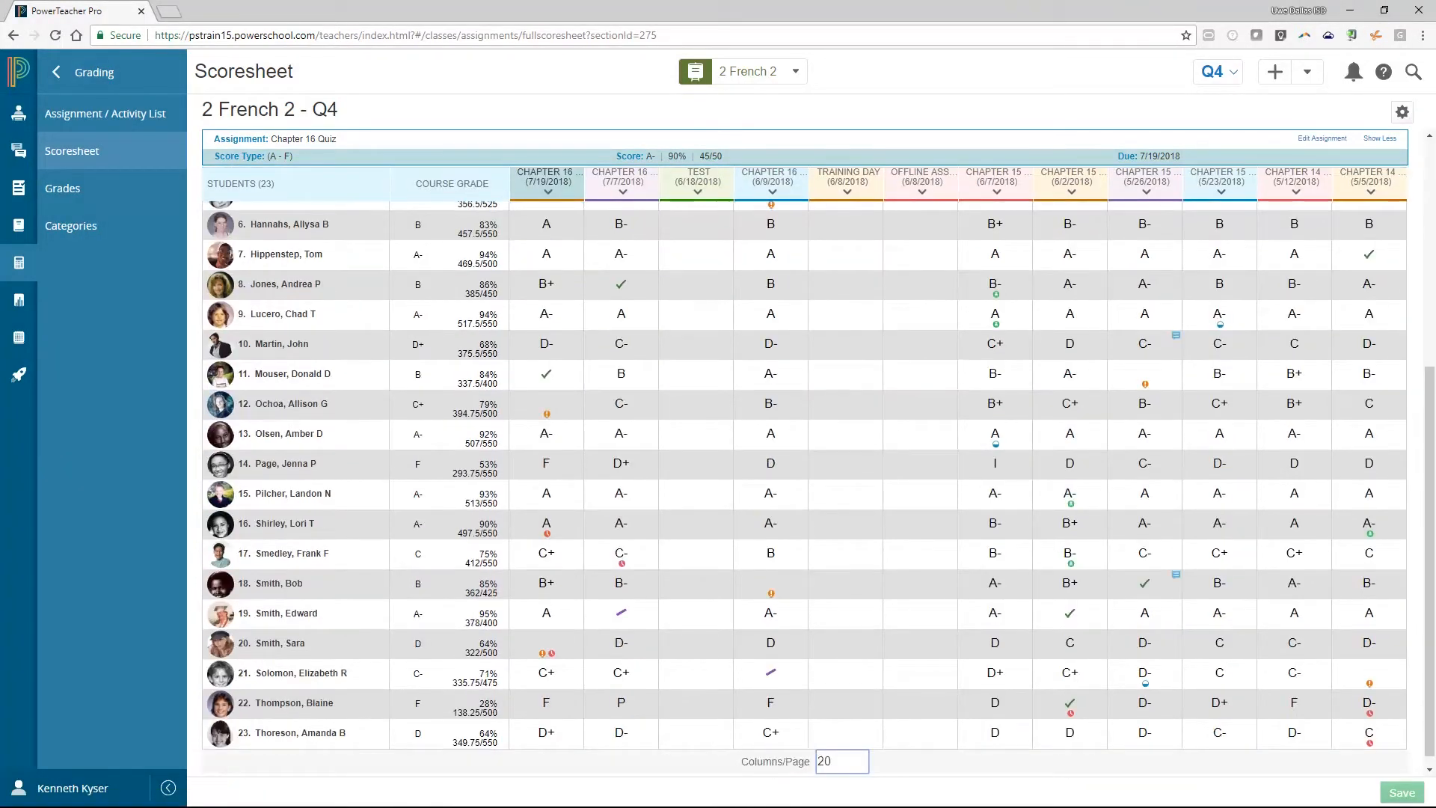
pyautogui.scroll(-1, 1121, 724)
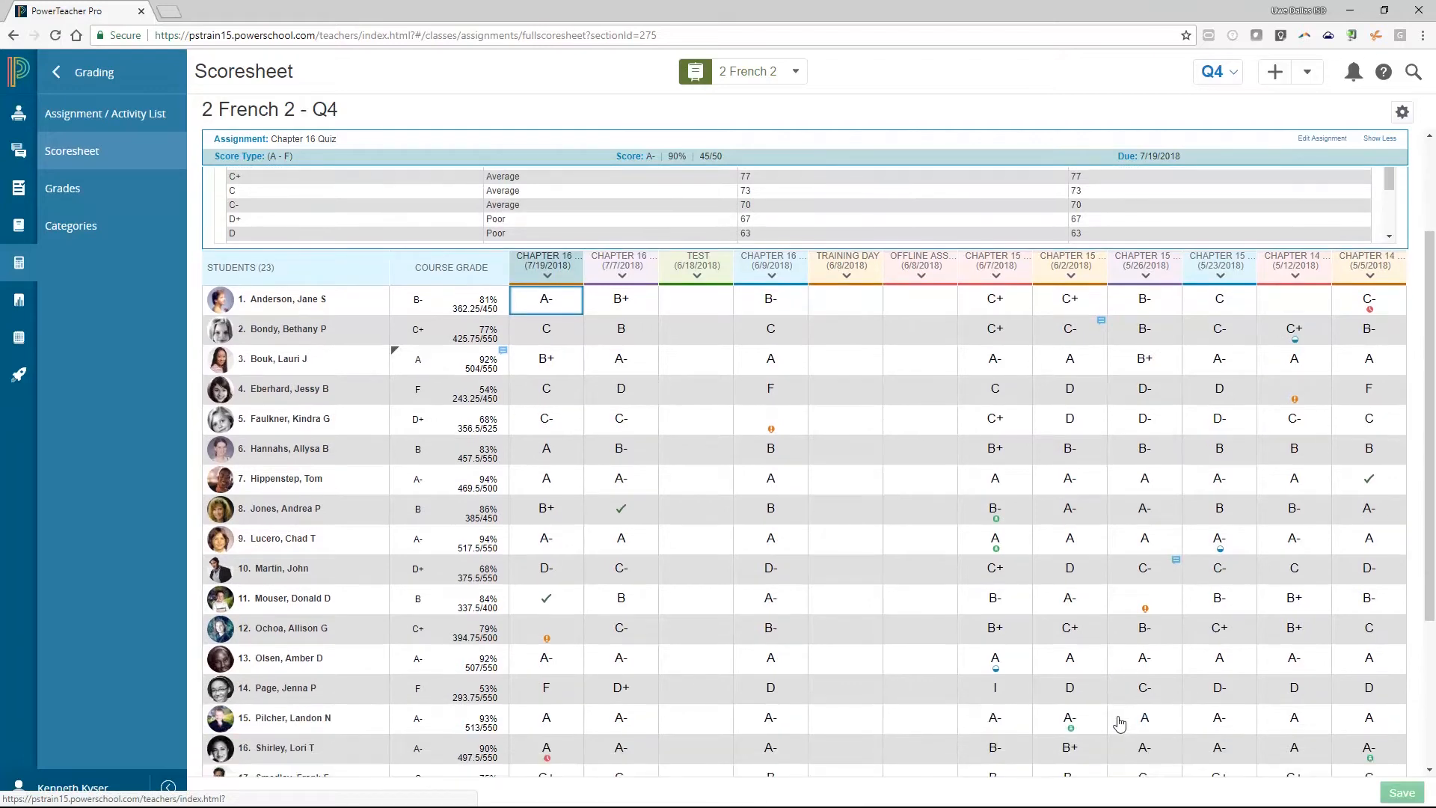
pyautogui.scroll(-1, 1119, 725)
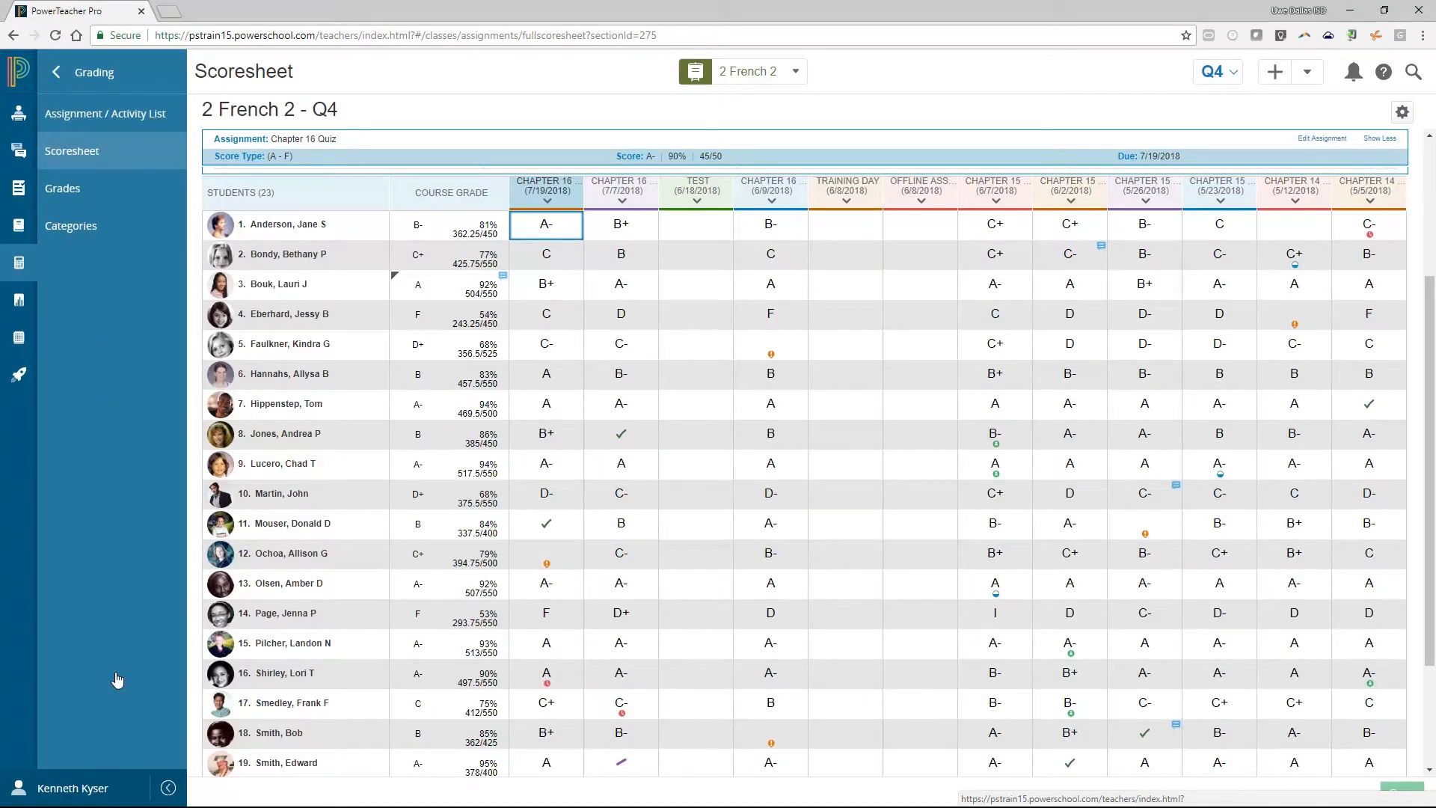
# - Open the signed-in teacher's account options
pyautogui.click(120, 798)
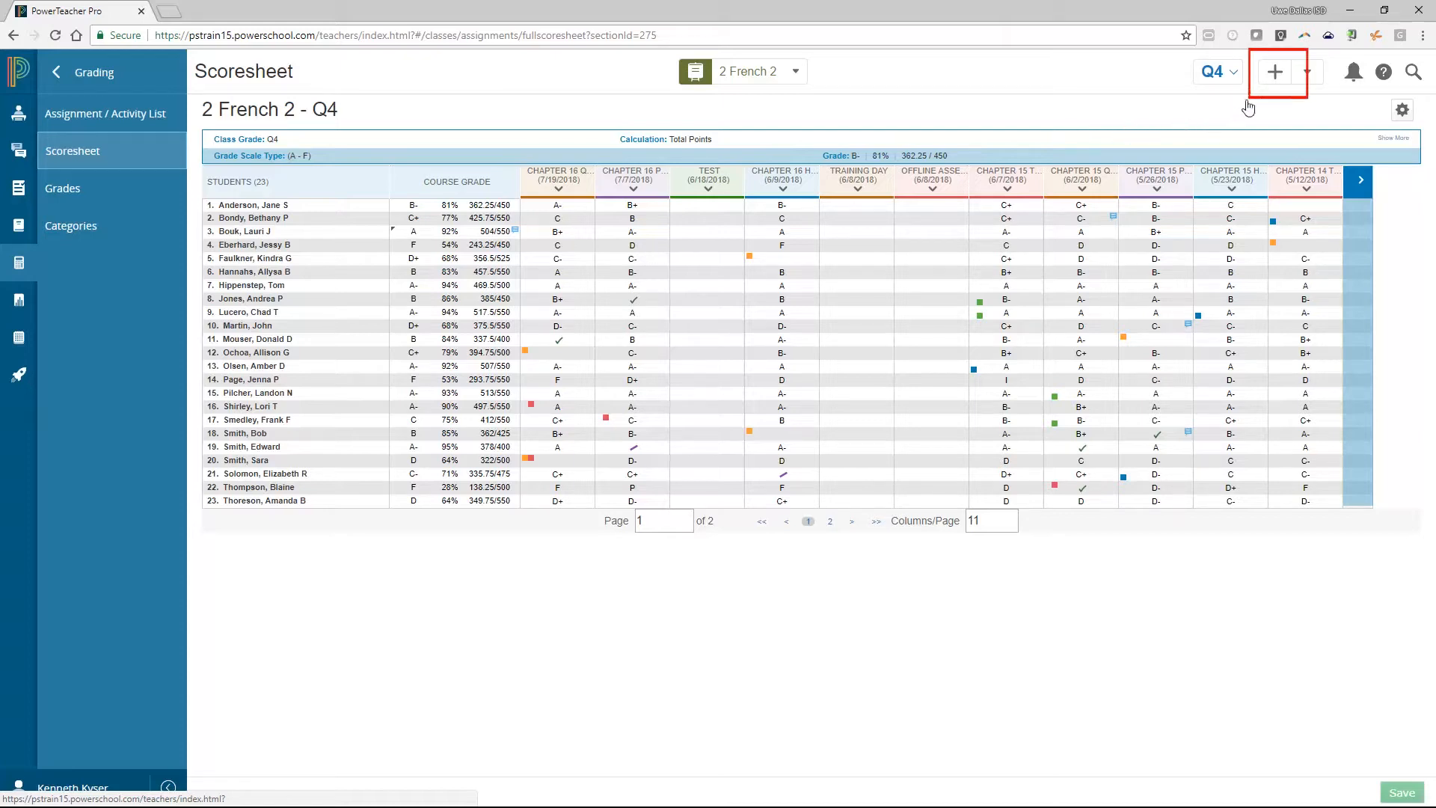
# - Create a new assignment for 2 French 2 and name it "Vocabulary 1"
pyautogui.click(1274, 73)
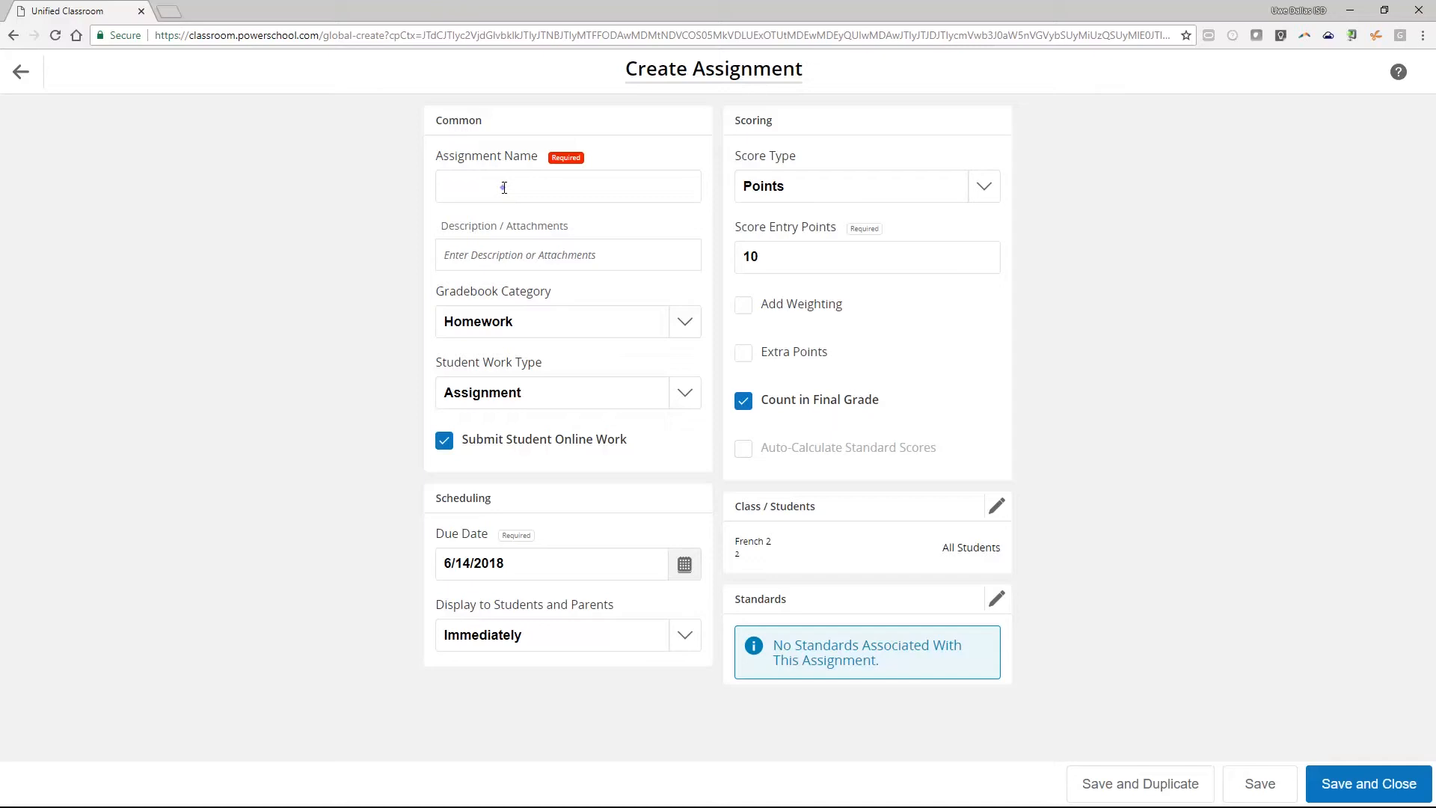
pyautogui.click(504, 188)
pyautogui.write('Vocabulary 1')
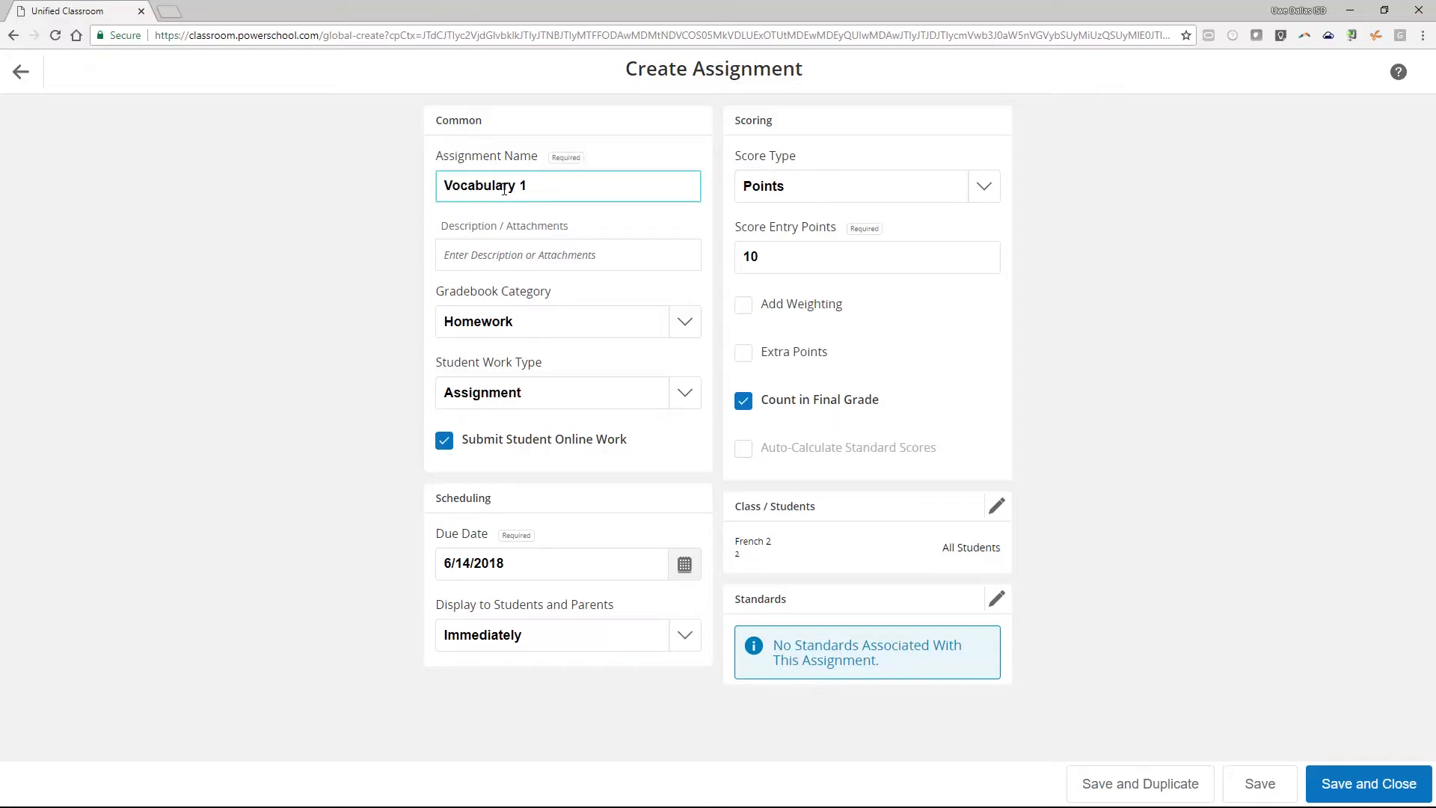
# - Enter the assignment description "Write sentences using words from Vocabulary List 1."
pyautogui.click(484, 255)
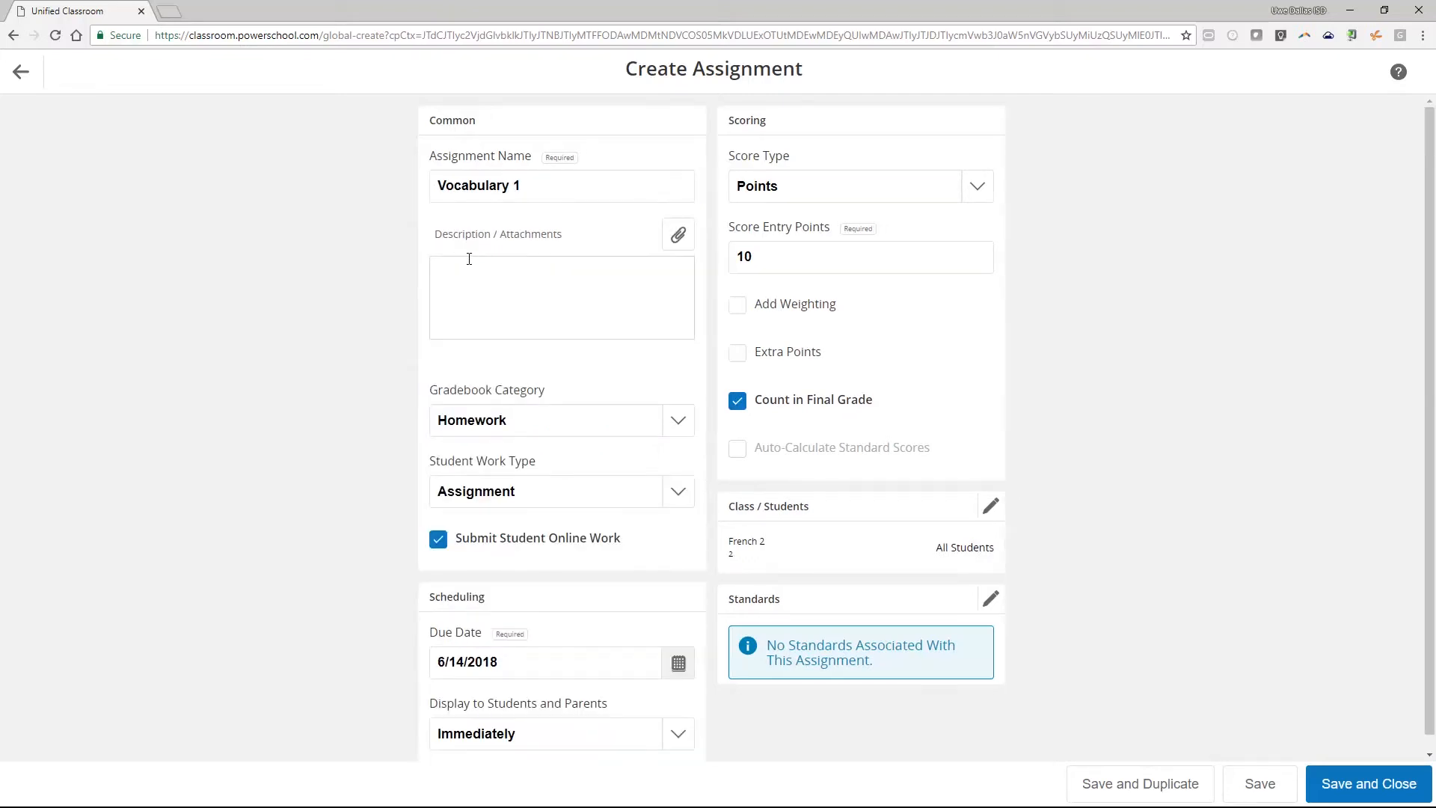
pyautogui.click(454, 324)
pyautogui.write('Write sen')
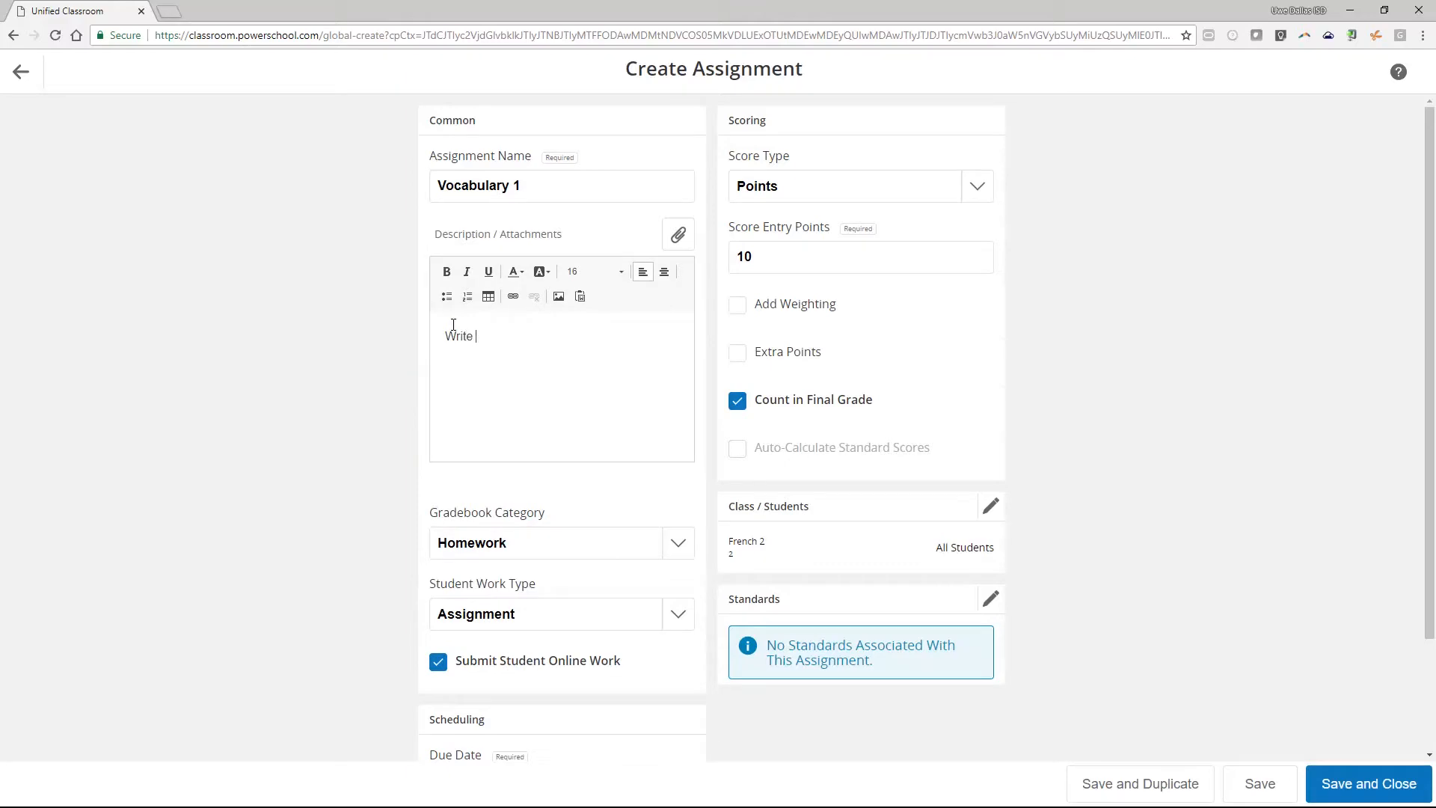
pyautogui.write('tences using words from Vo')
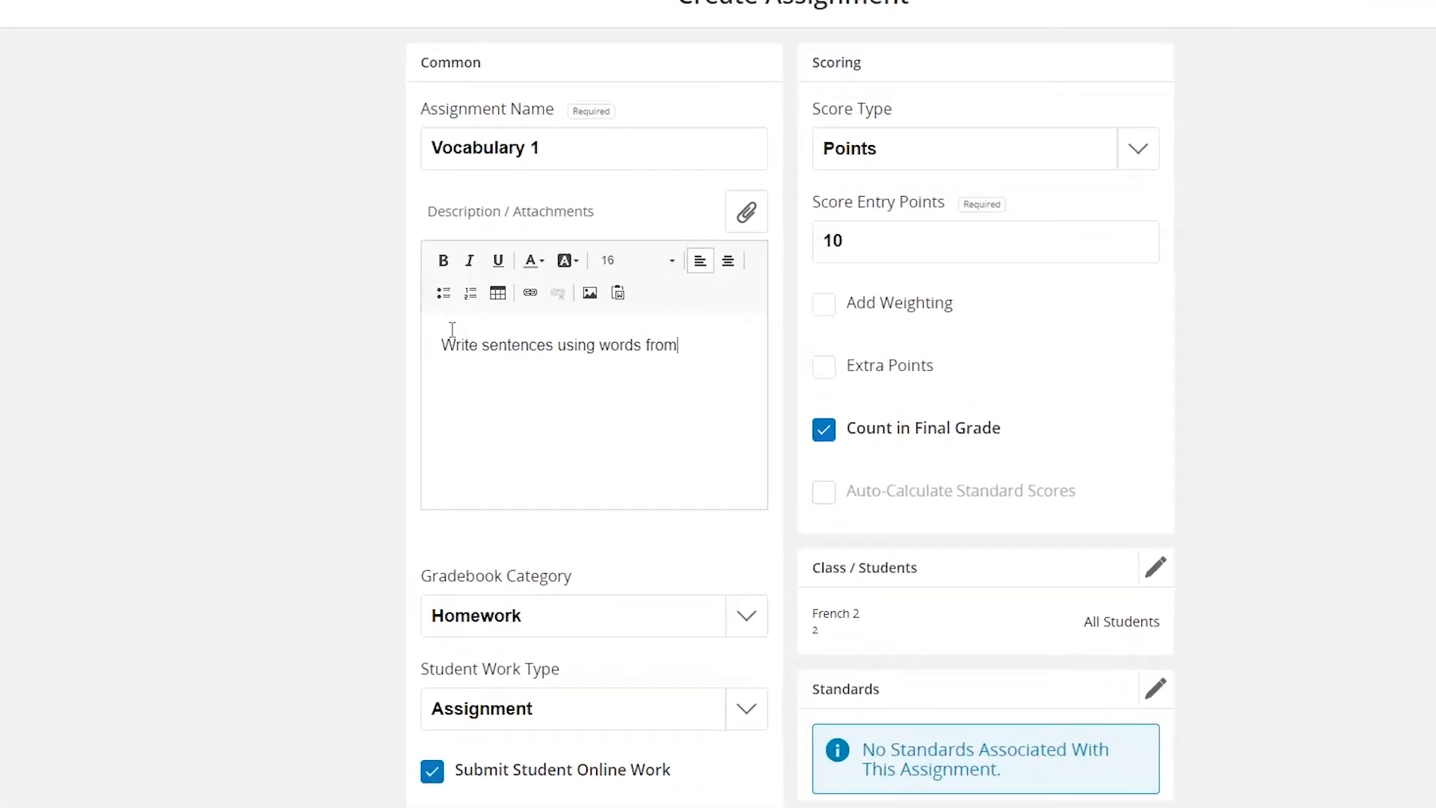
pyautogui.write('cabulary L')
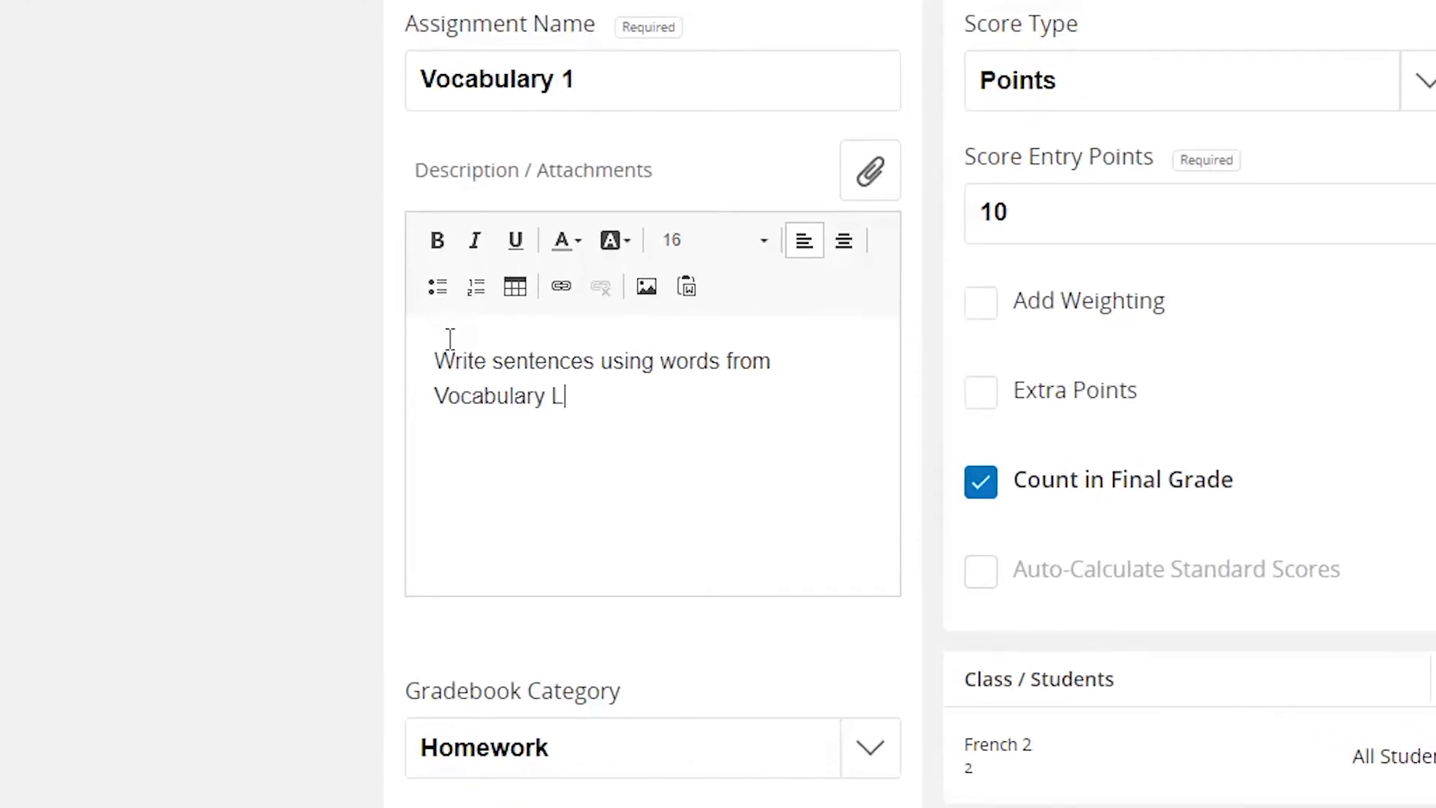
pyautogui.write('ist 1.')
# - Make the words "Write sentences" in the description bold and underlined
pyautogui.click(444, 364)
pyautogui.moveTo(444, 364); pyautogui.dragTo(597, 351)
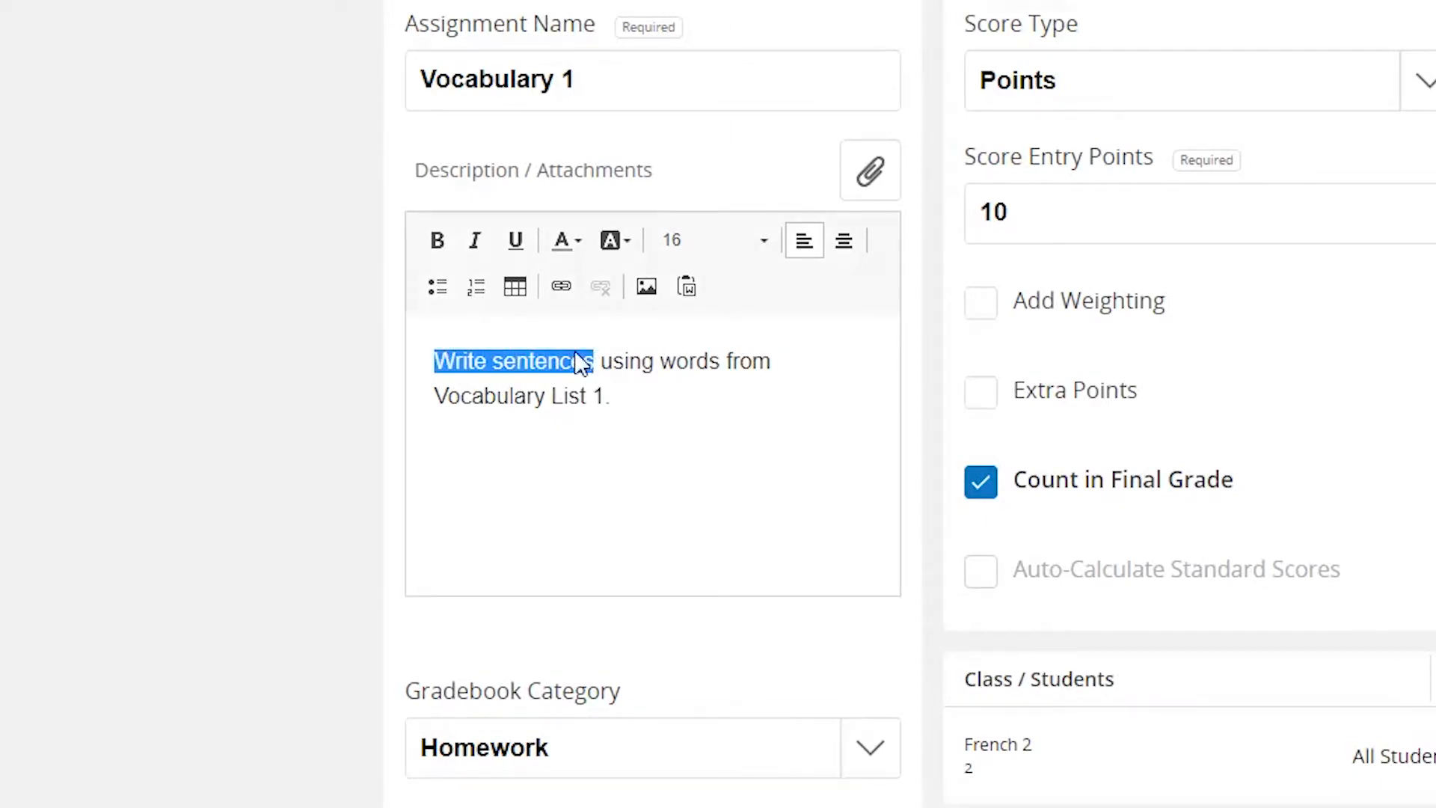
pyautogui.click(438, 243)
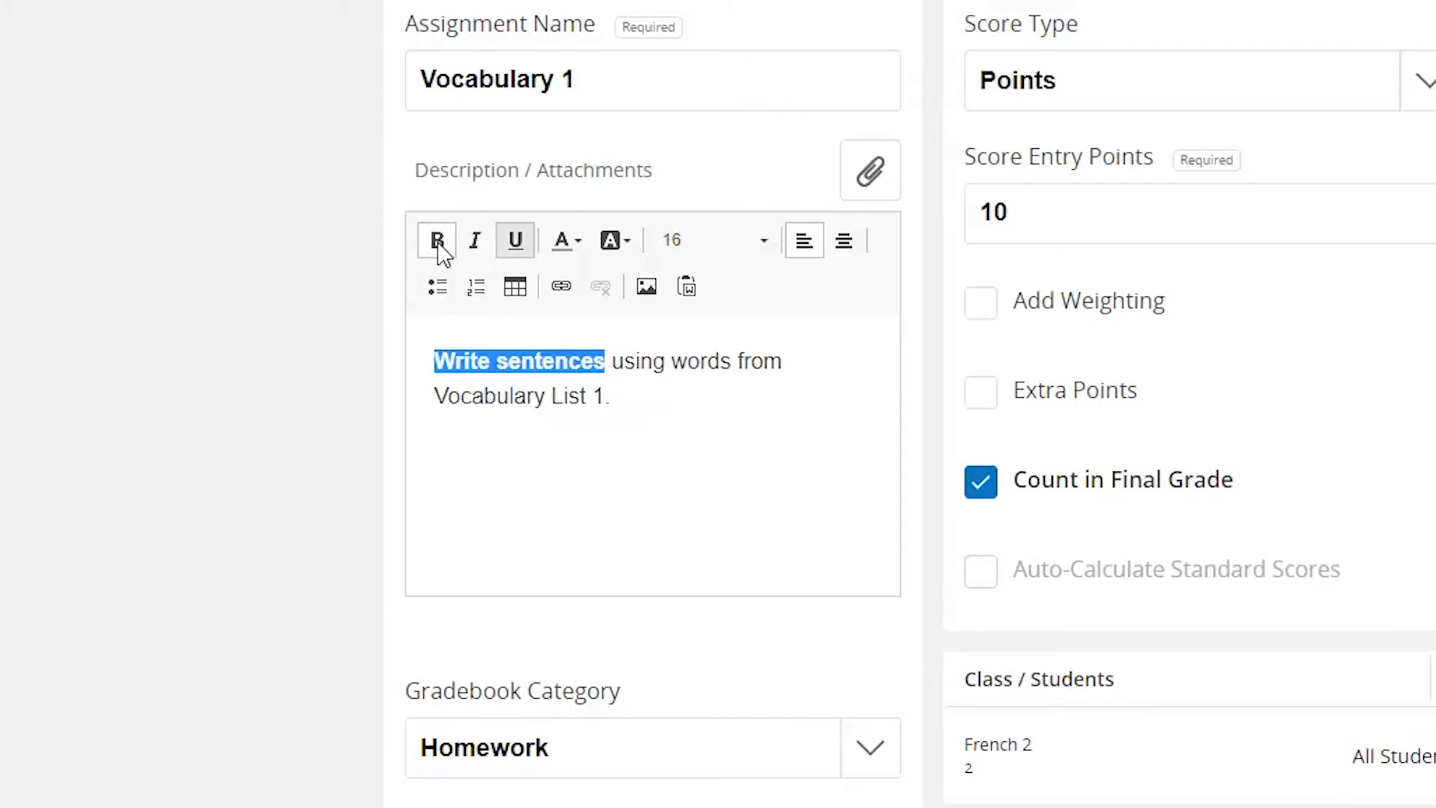
pyautogui.click(515, 234)
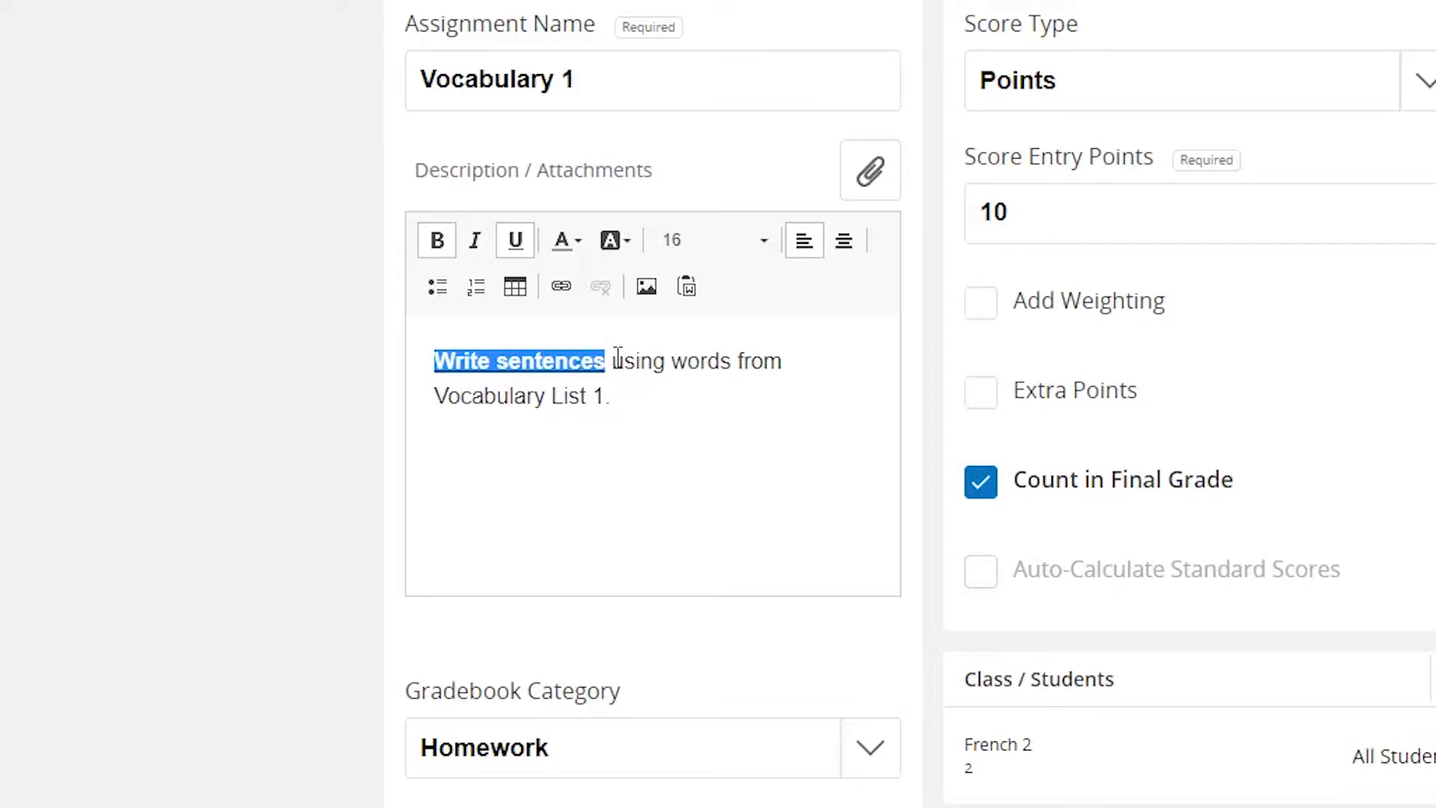
pyautogui.click(634, 400)
# - Set the gradebook category to Classwork and choose Assignment as the student work type
pyautogui.scroll(-5, 635, 374)
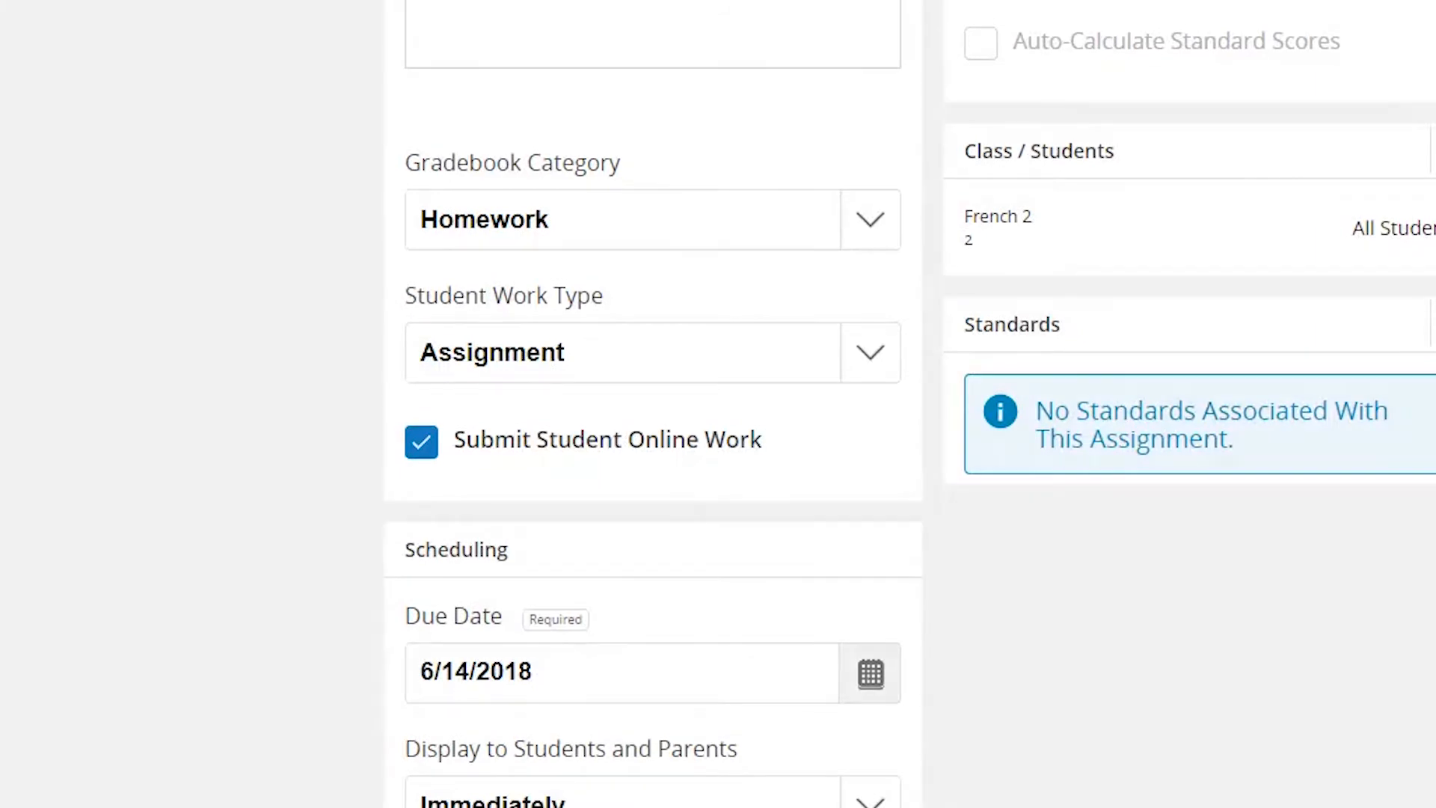
pyautogui.click(873, 224)
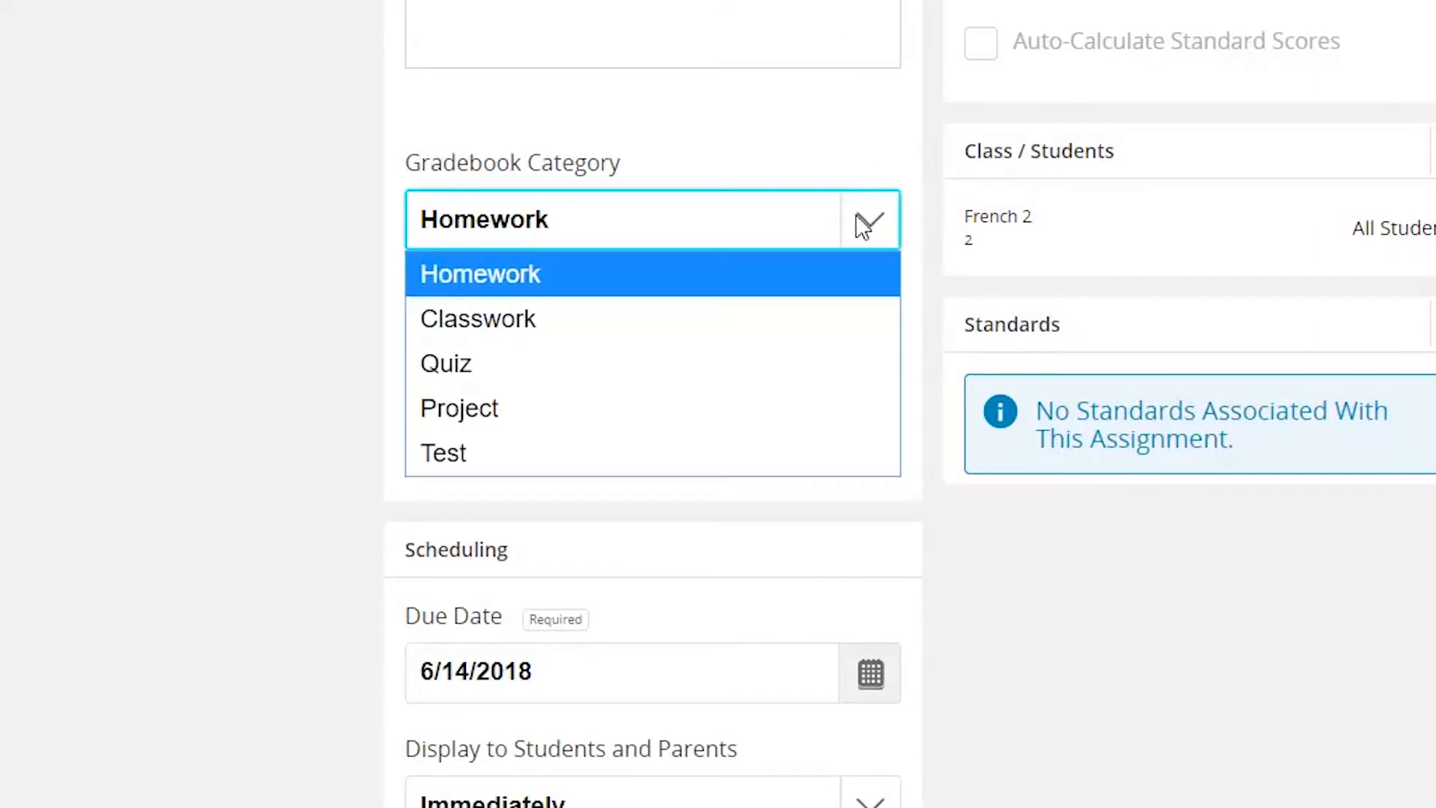
pyautogui.click(826, 334)
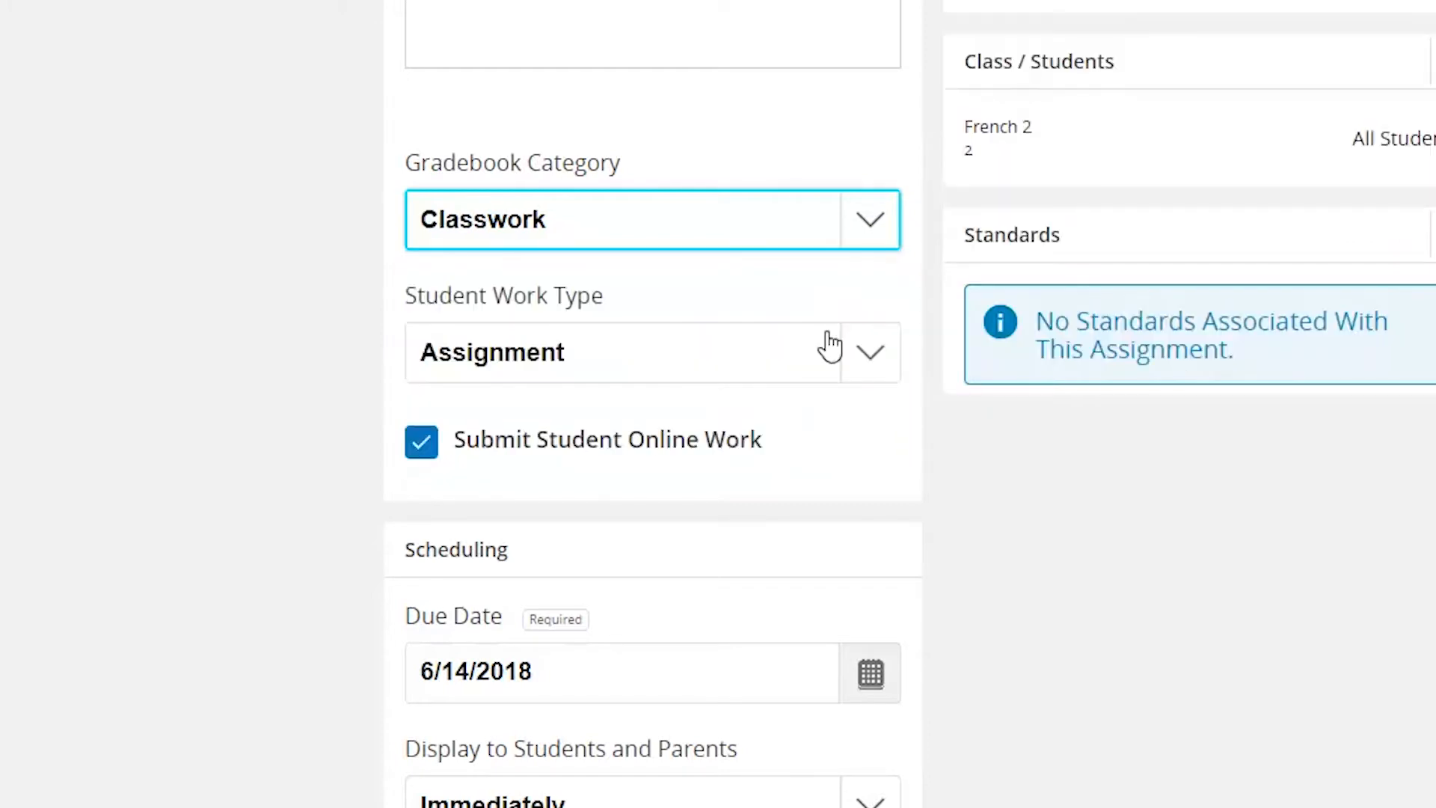
pyautogui.click(872, 356)
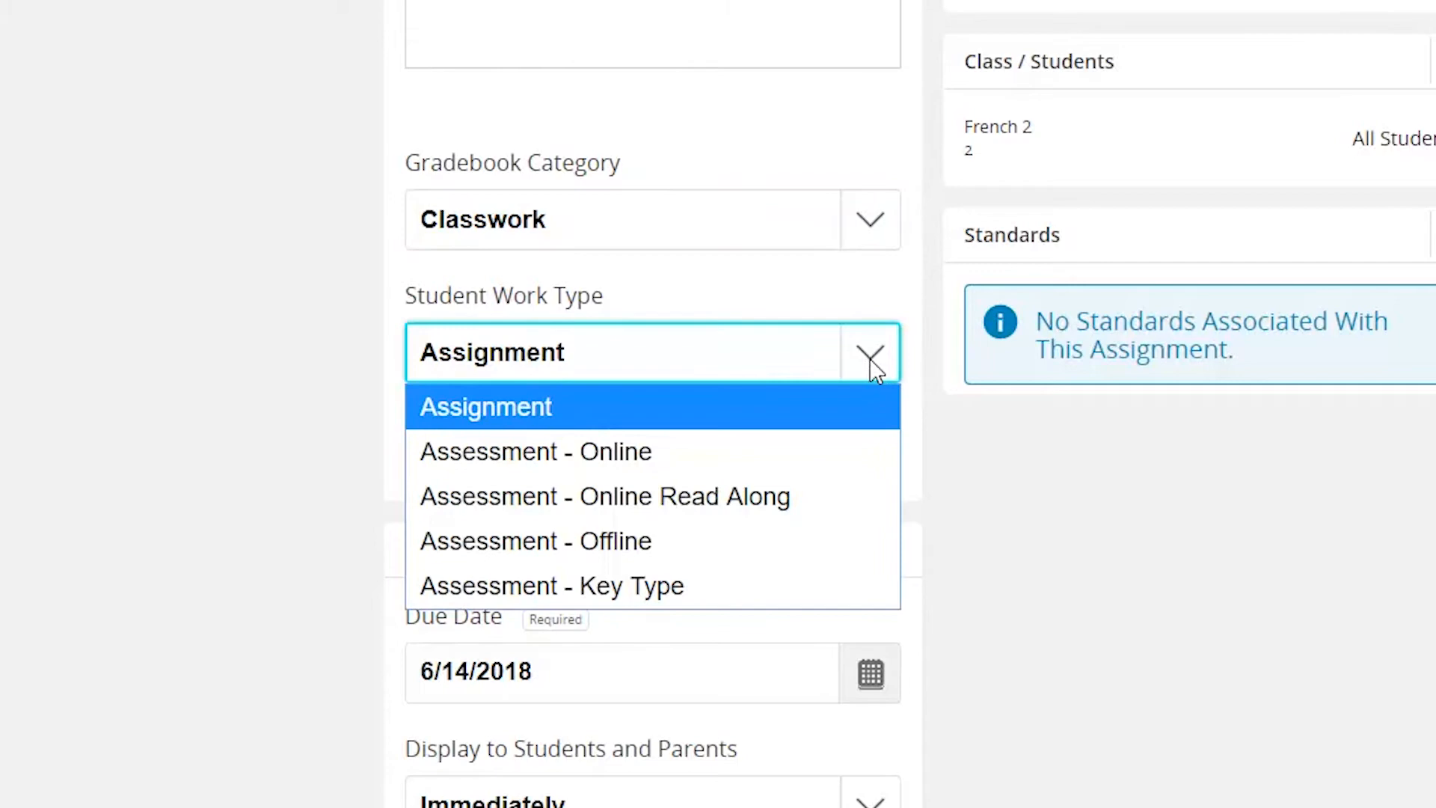
pyautogui.click(869, 400)
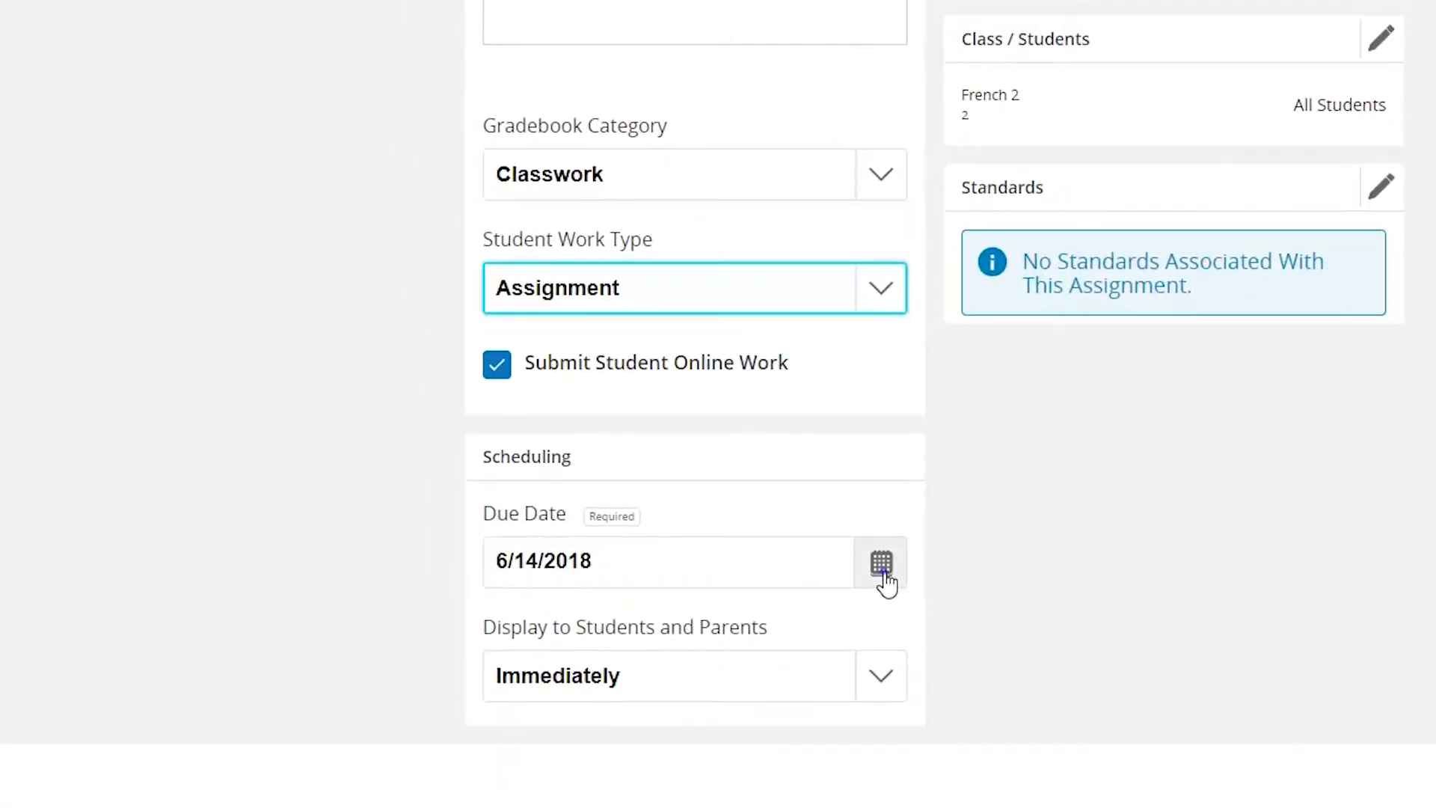
# - Set the due date to 6/15/2018 and display the assignment to students and parents Immediately
pyautogui.click(882, 567)
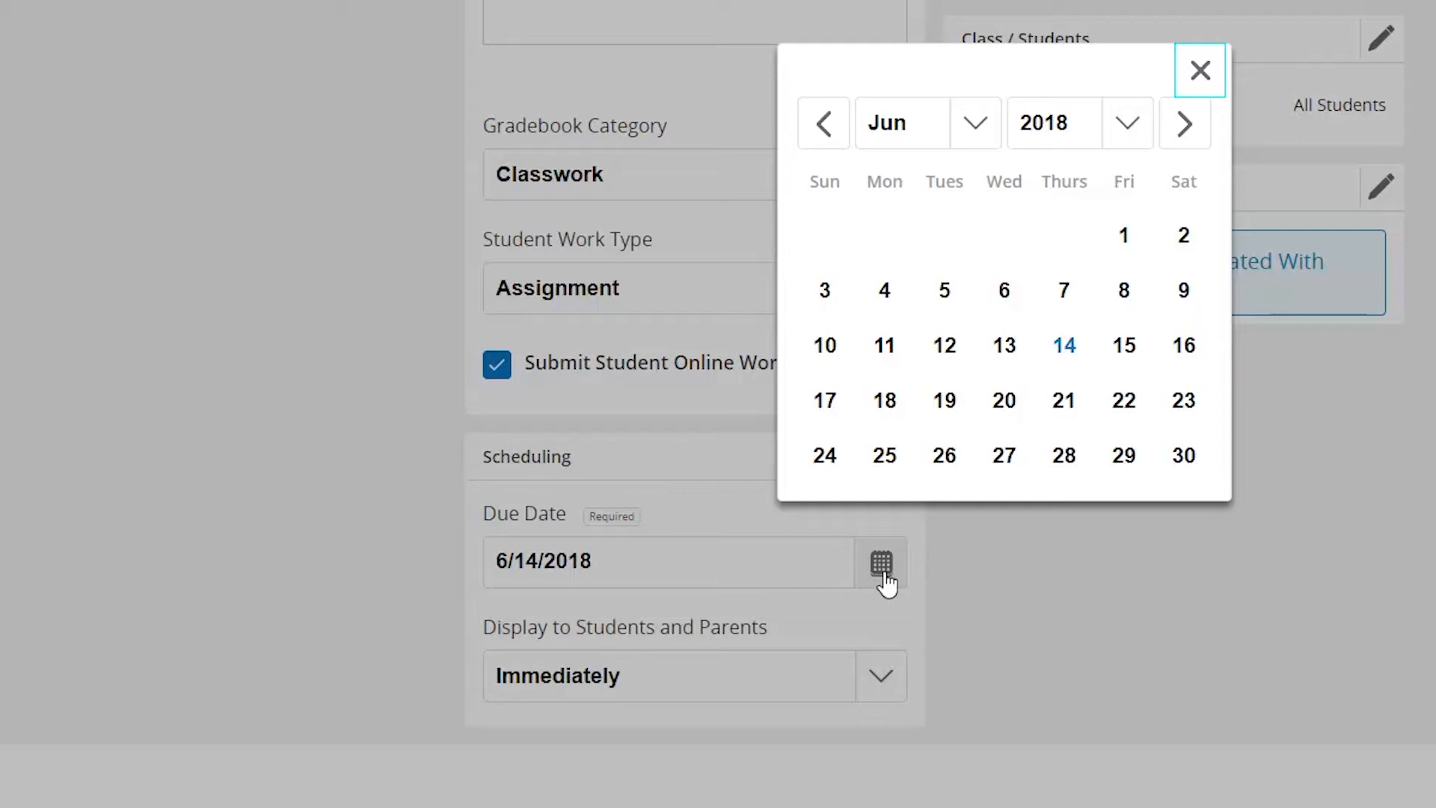
pyautogui.click(1124, 346)
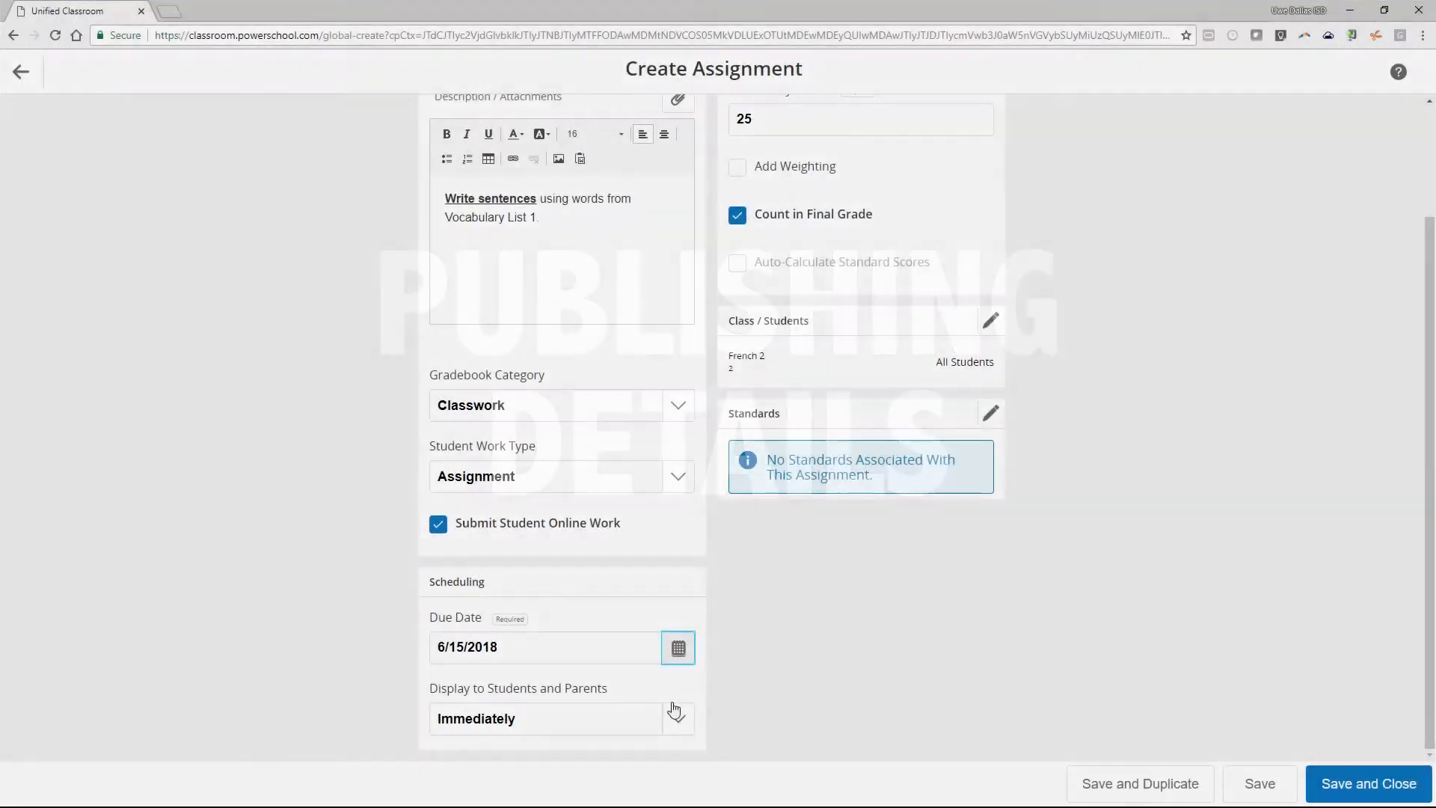
pyautogui.click(676, 715)
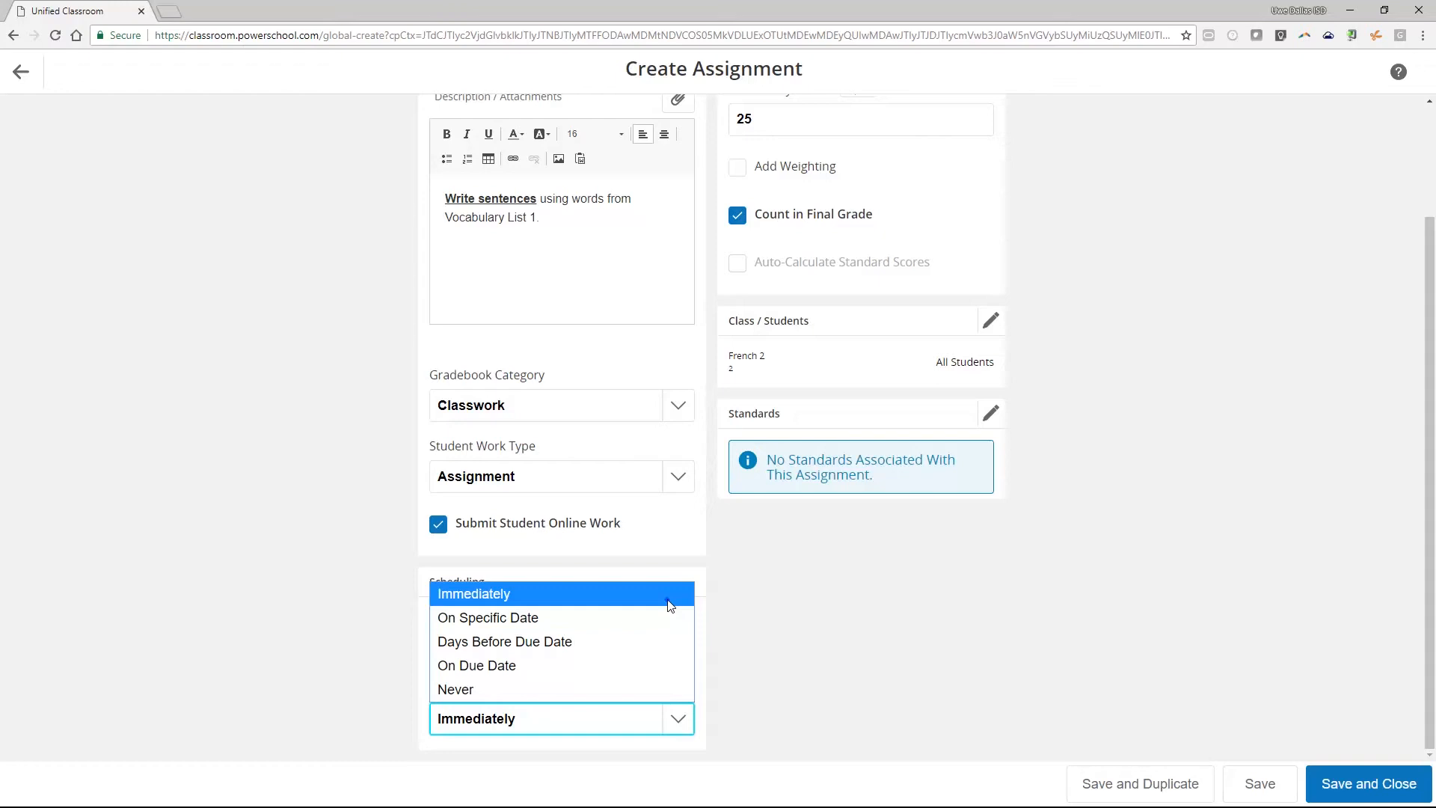
pyautogui.click(670, 604)
# - Set the score type to Points and assign the work to all classes
pyautogui.scroll(2, 1036, 561)
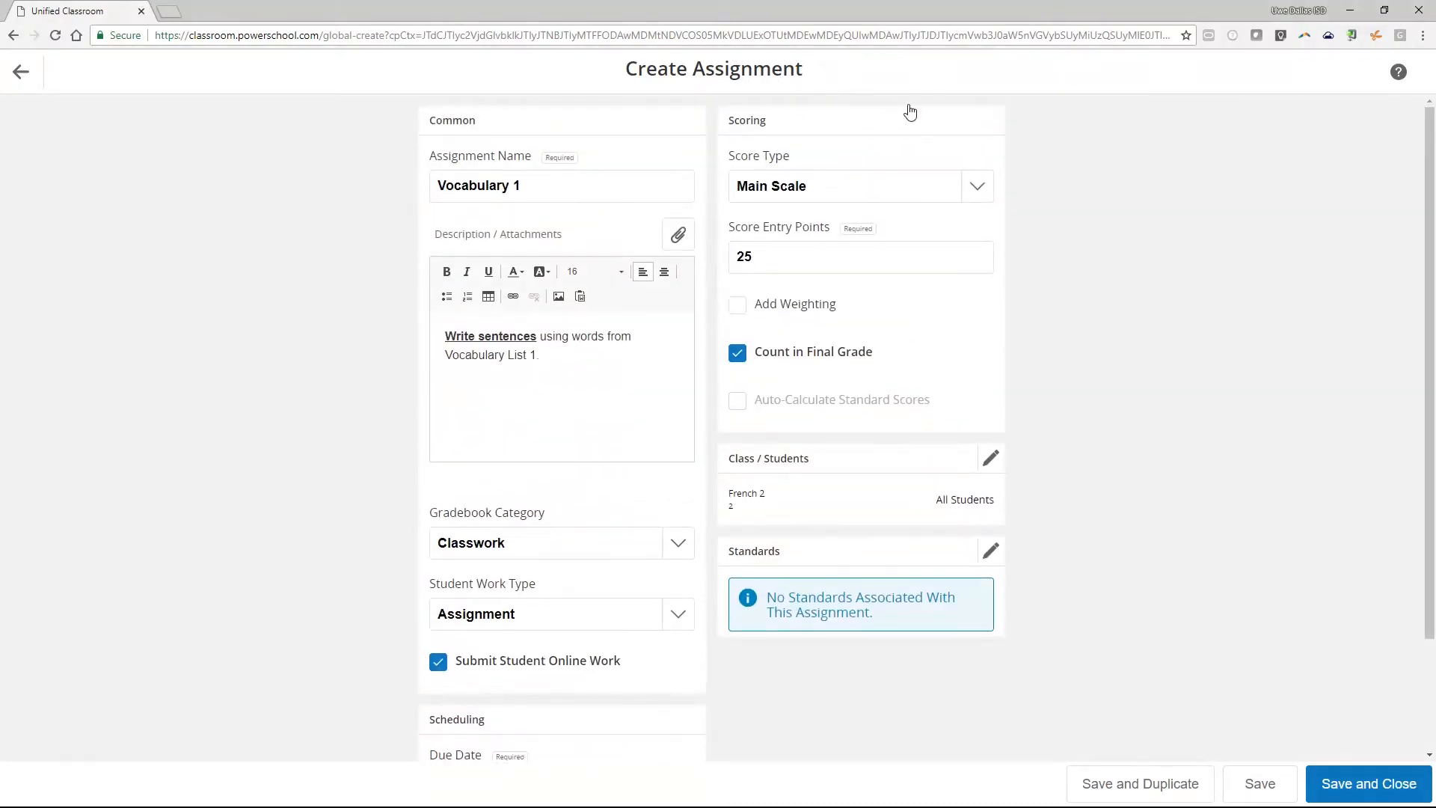
pyautogui.click(974, 193)
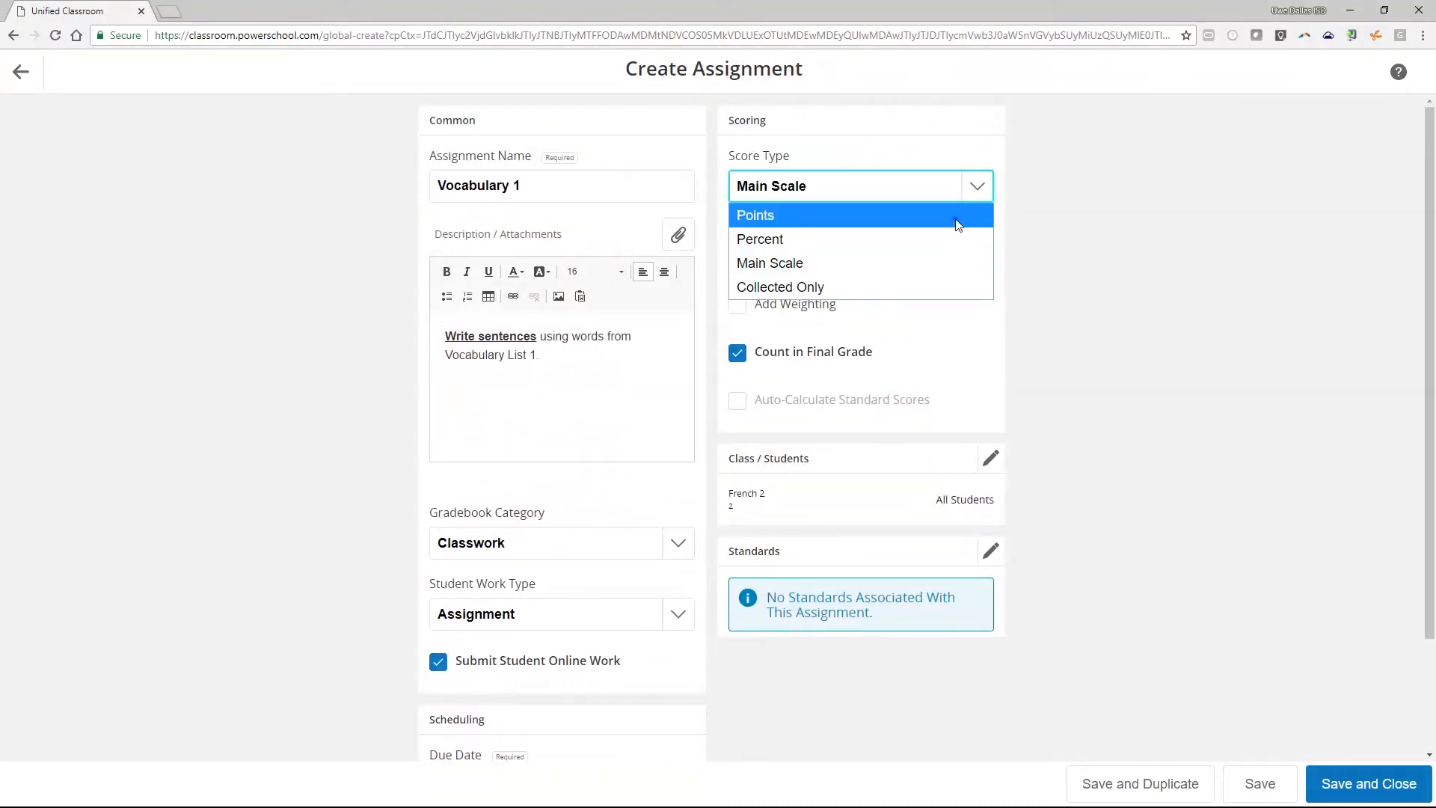
pyautogui.click(957, 218)
pyautogui.click(991, 506)
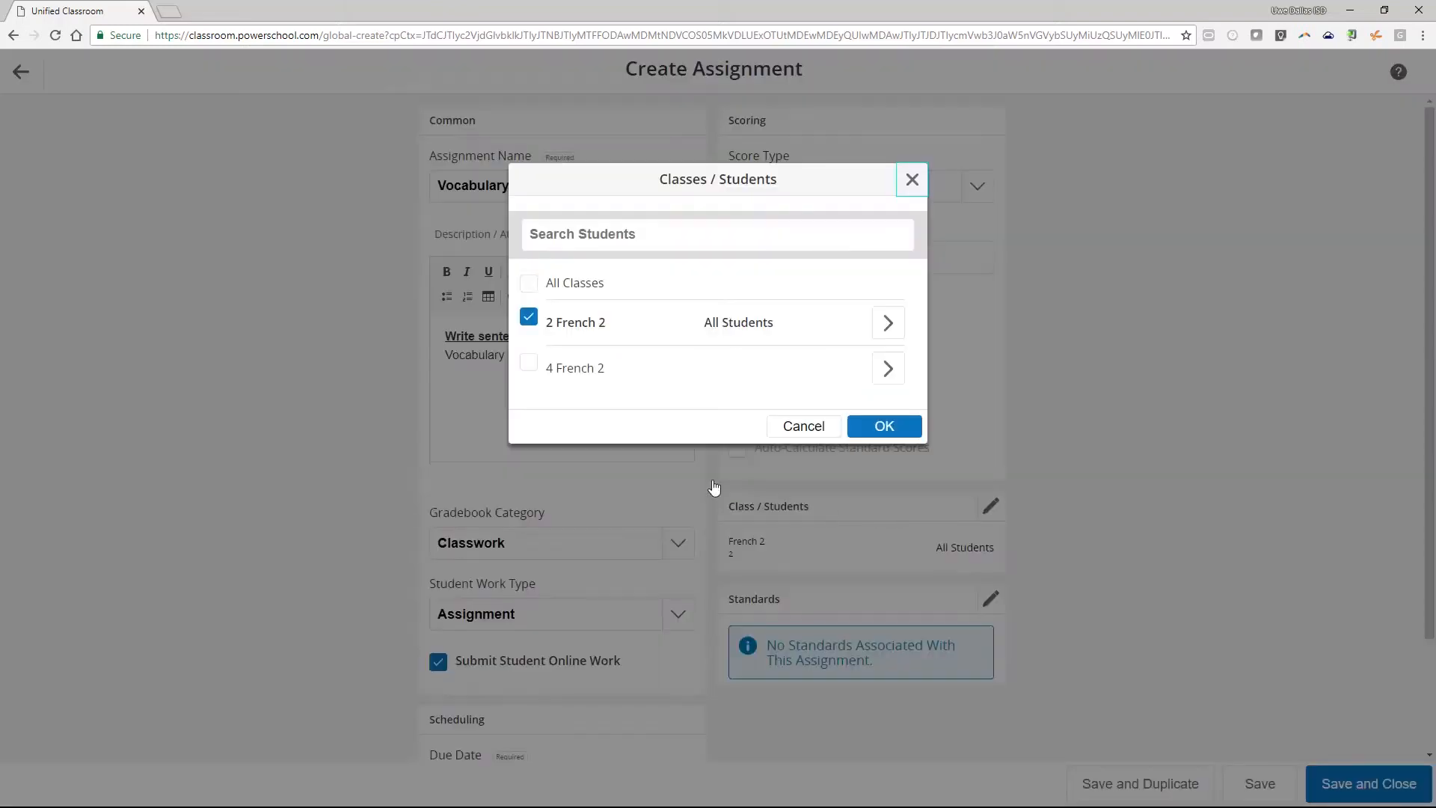
pyautogui.click(532, 288)
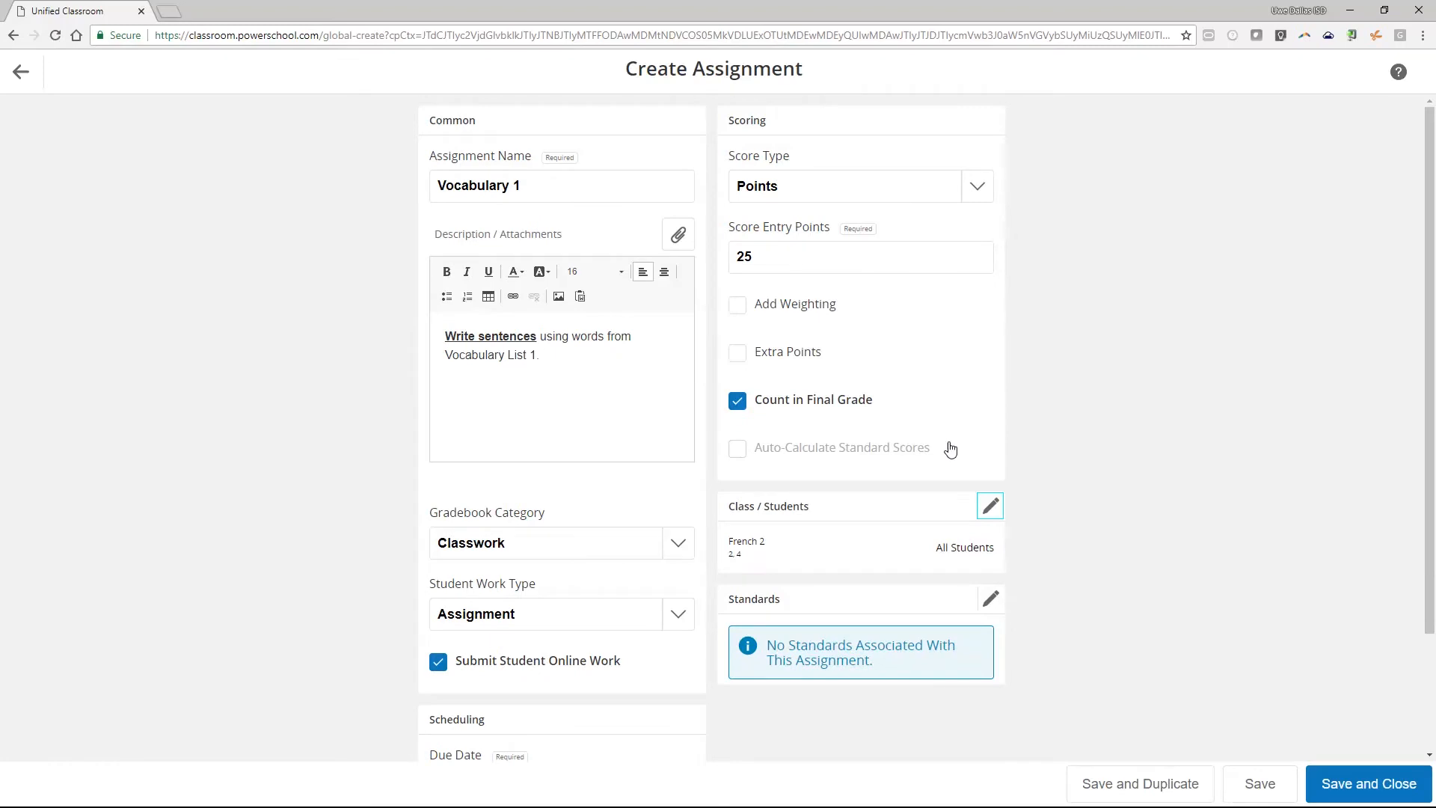
# - Deselect all classes, assign the work to 2 French 2 alone and save the assignment
pyautogui.click(990, 506)
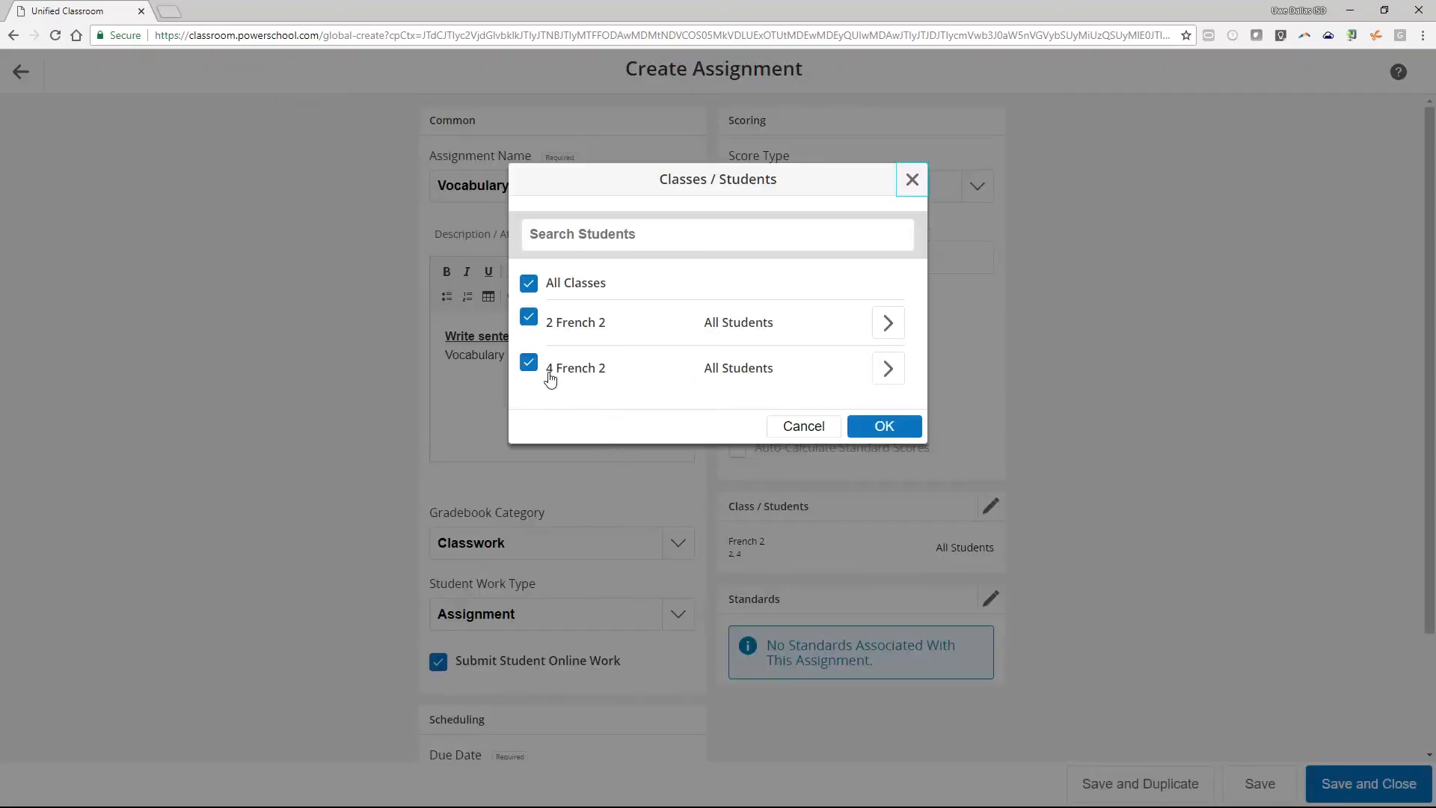
pyautogui.click(529, 285)
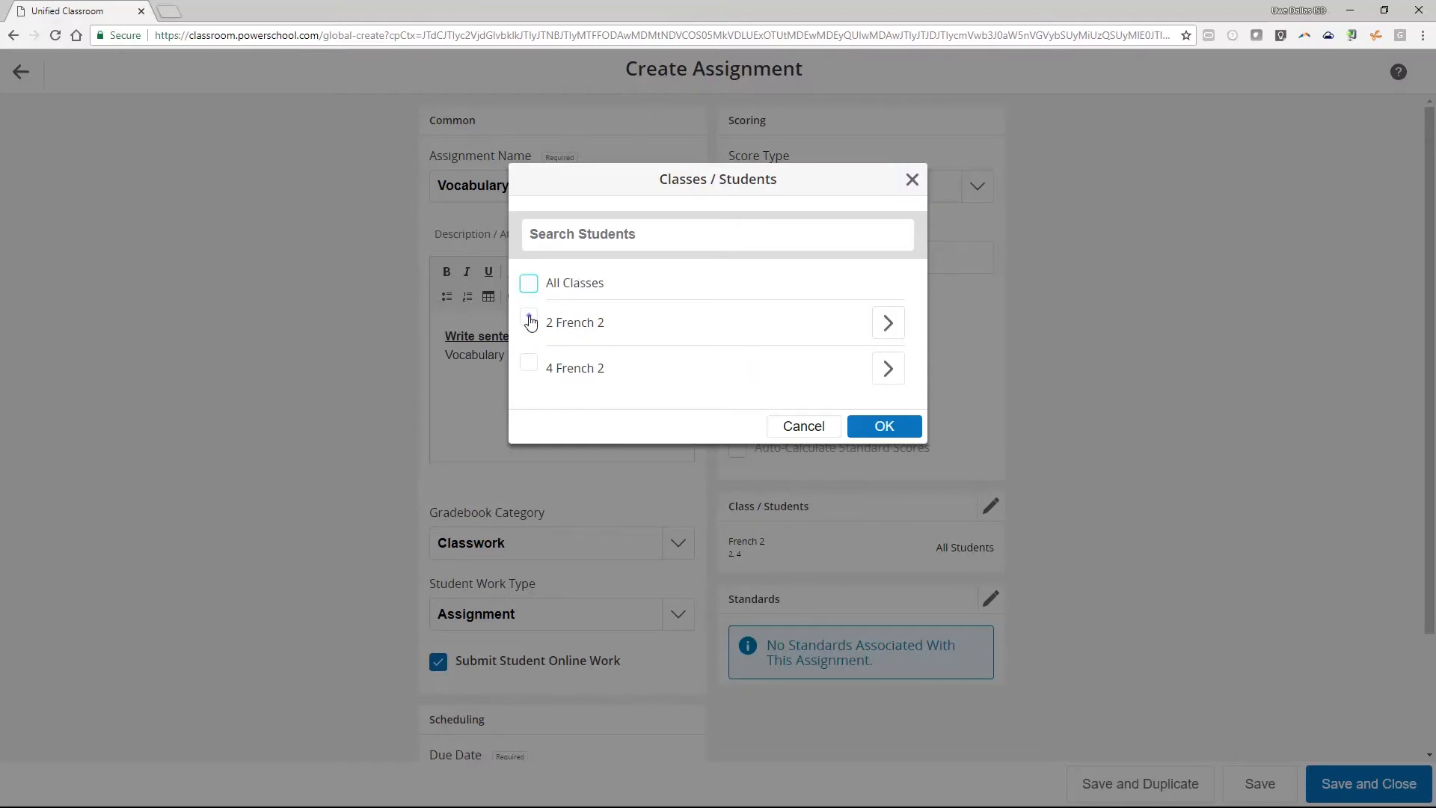
pyautogui.click(529, 318)
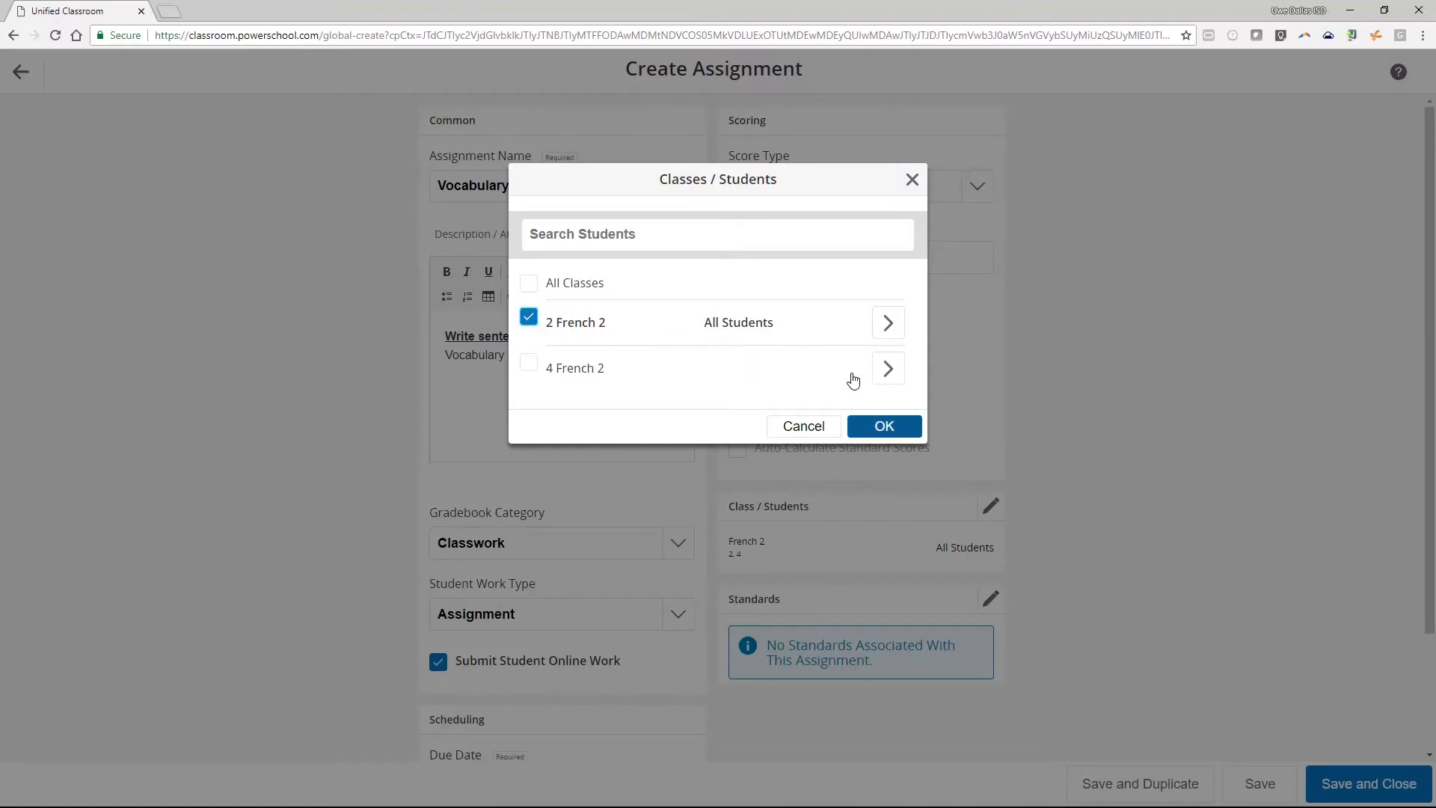
pyautogui.click(883, 426)
pyautogui.click(1260, 784)
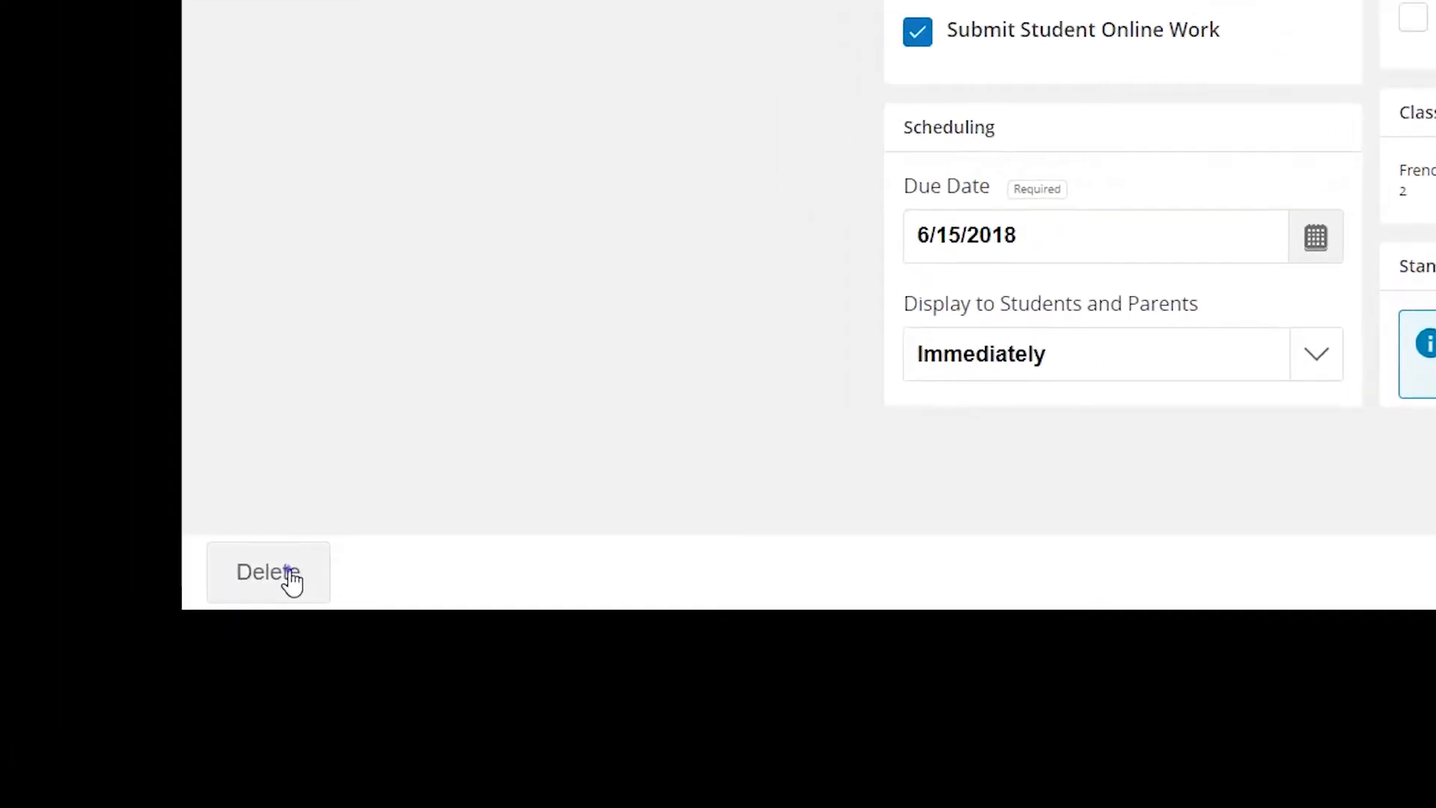
# - Delete the saved assignment and confirm the deletion
pyautogui.click(60, 787)
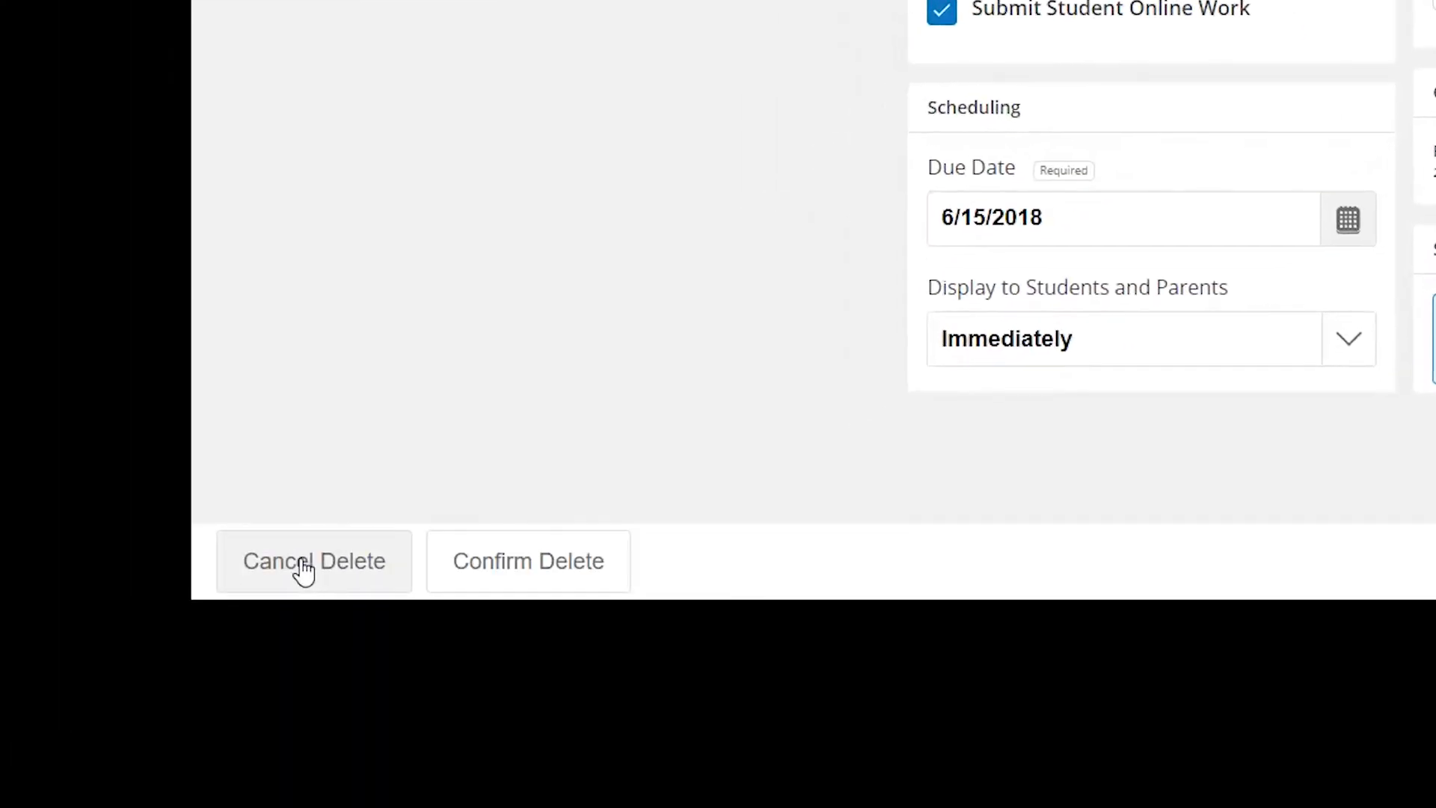
pyautogui.click(552, 570)
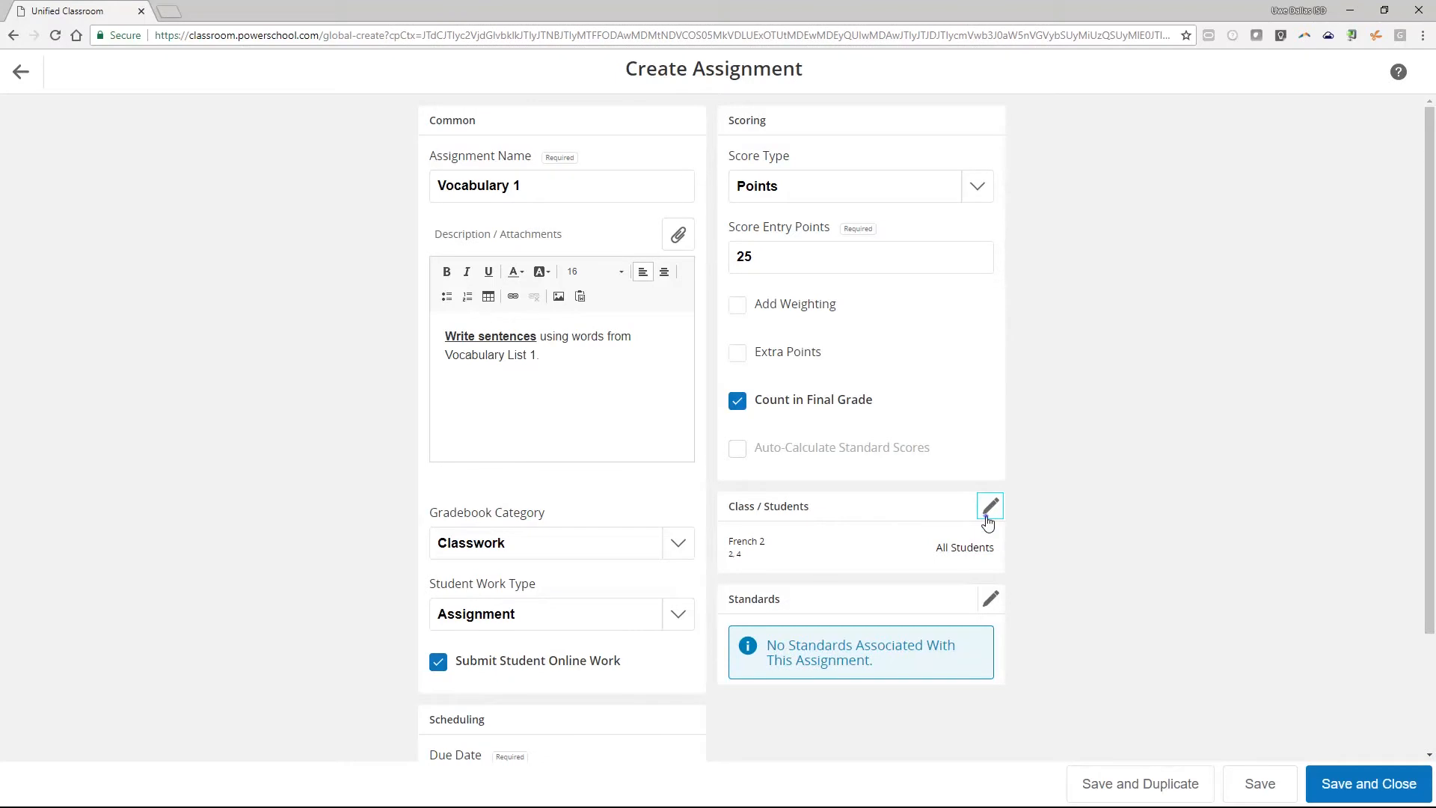
# - Limit the Vocabulary 1 assignment to the 2 French 2 class, leaving out 4 French 2, and save it
pyautogui.click(991, 505)
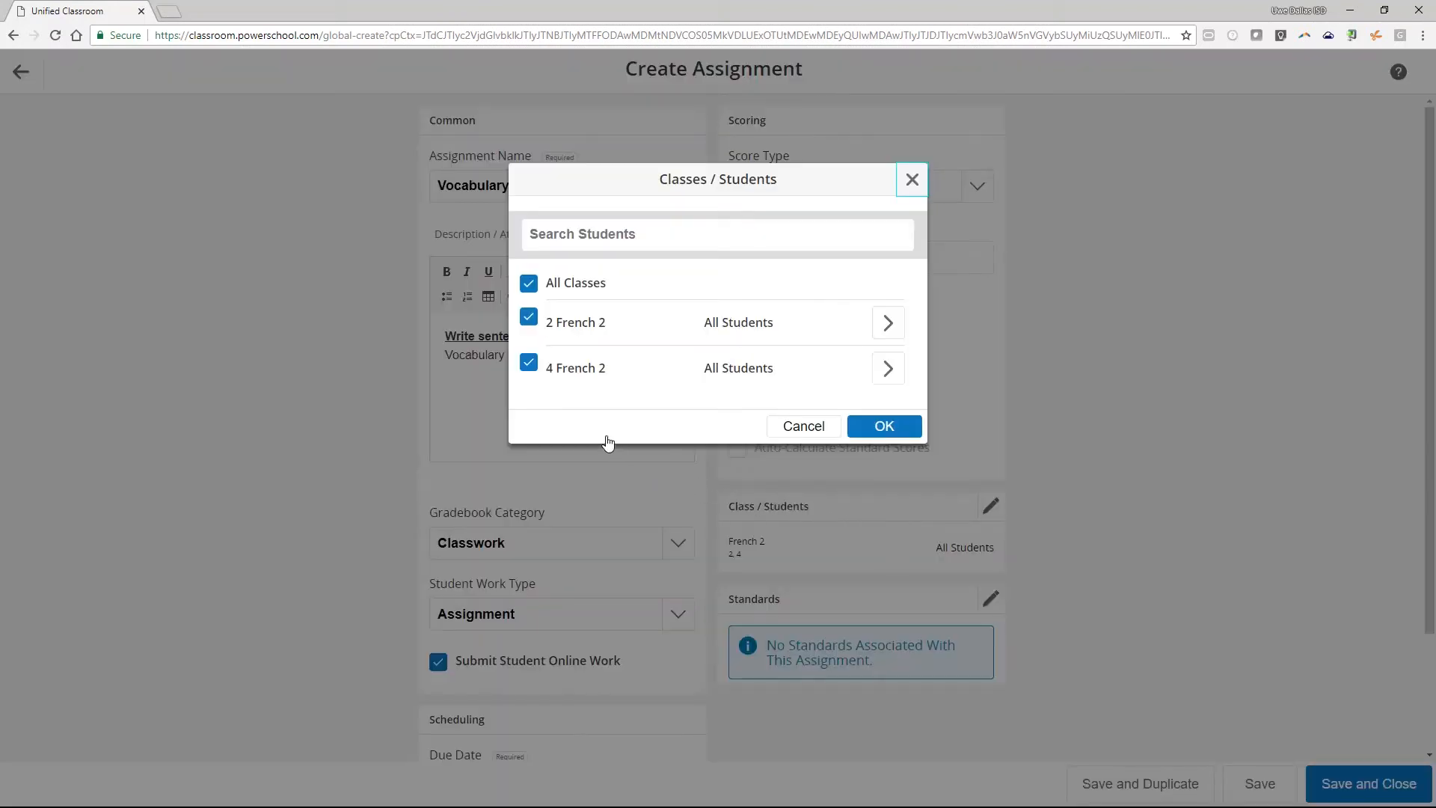
pyautogui.click(529, 284)
pyautogui.click(529, 319)
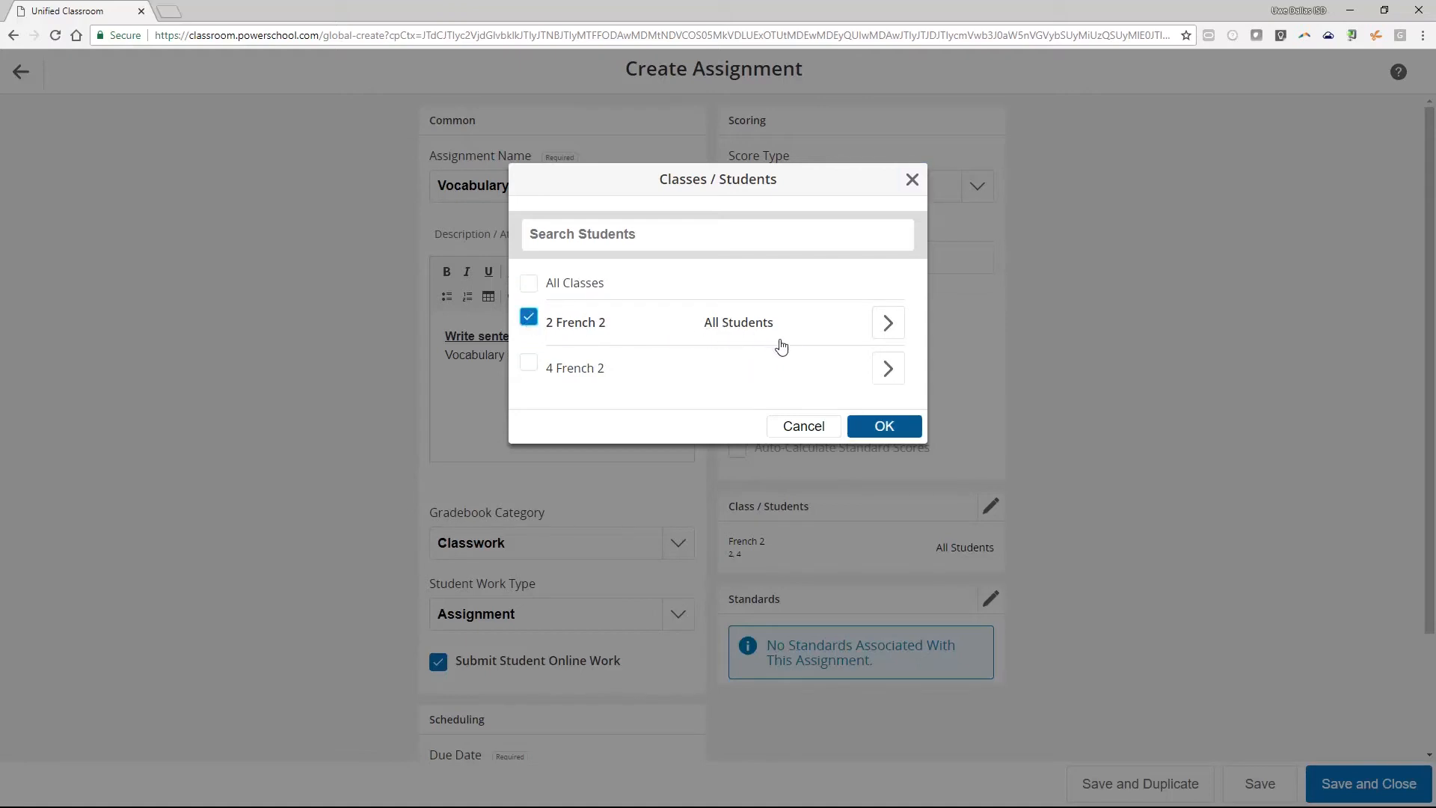
pyautogui.click(882, 428)
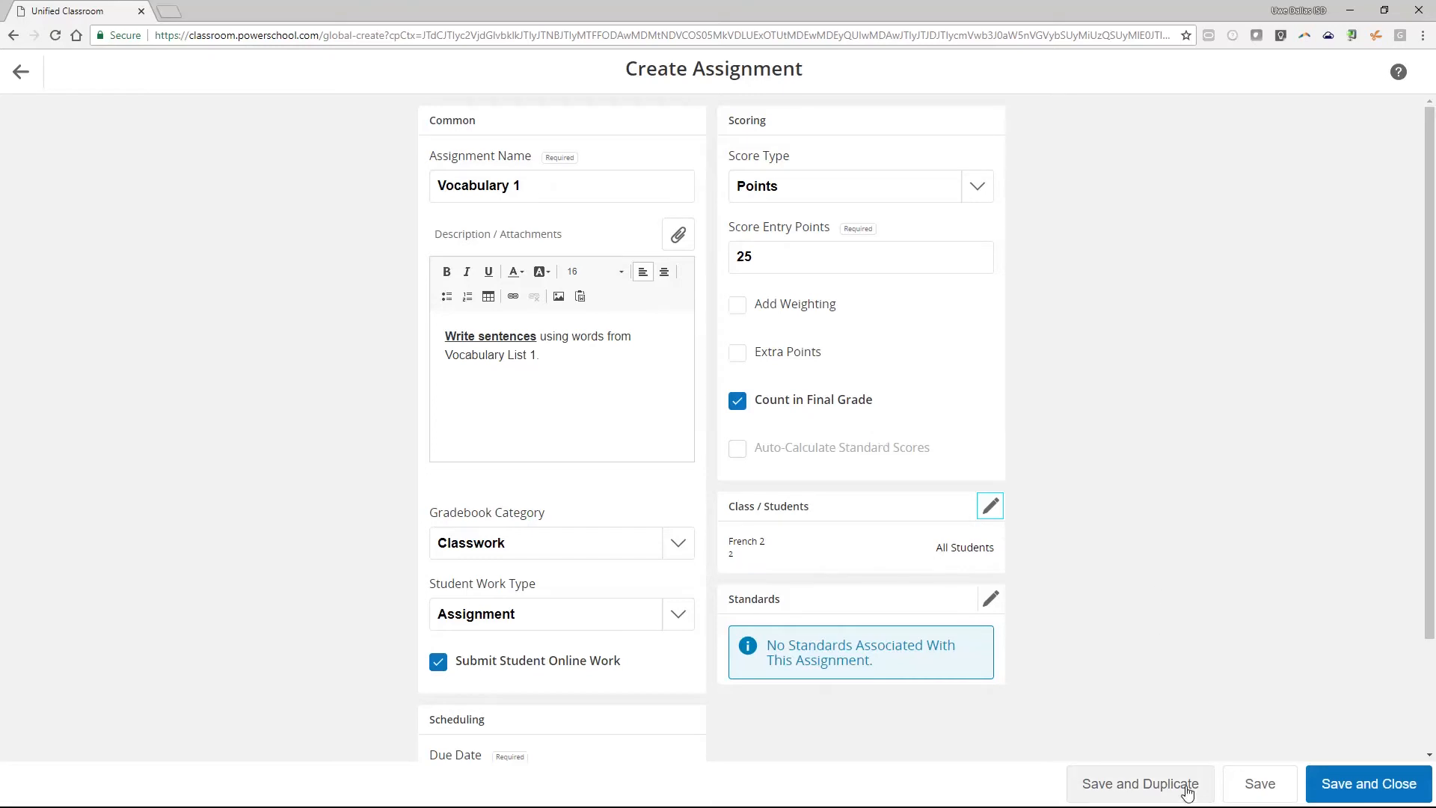
pyautogui.click(1260, 786)
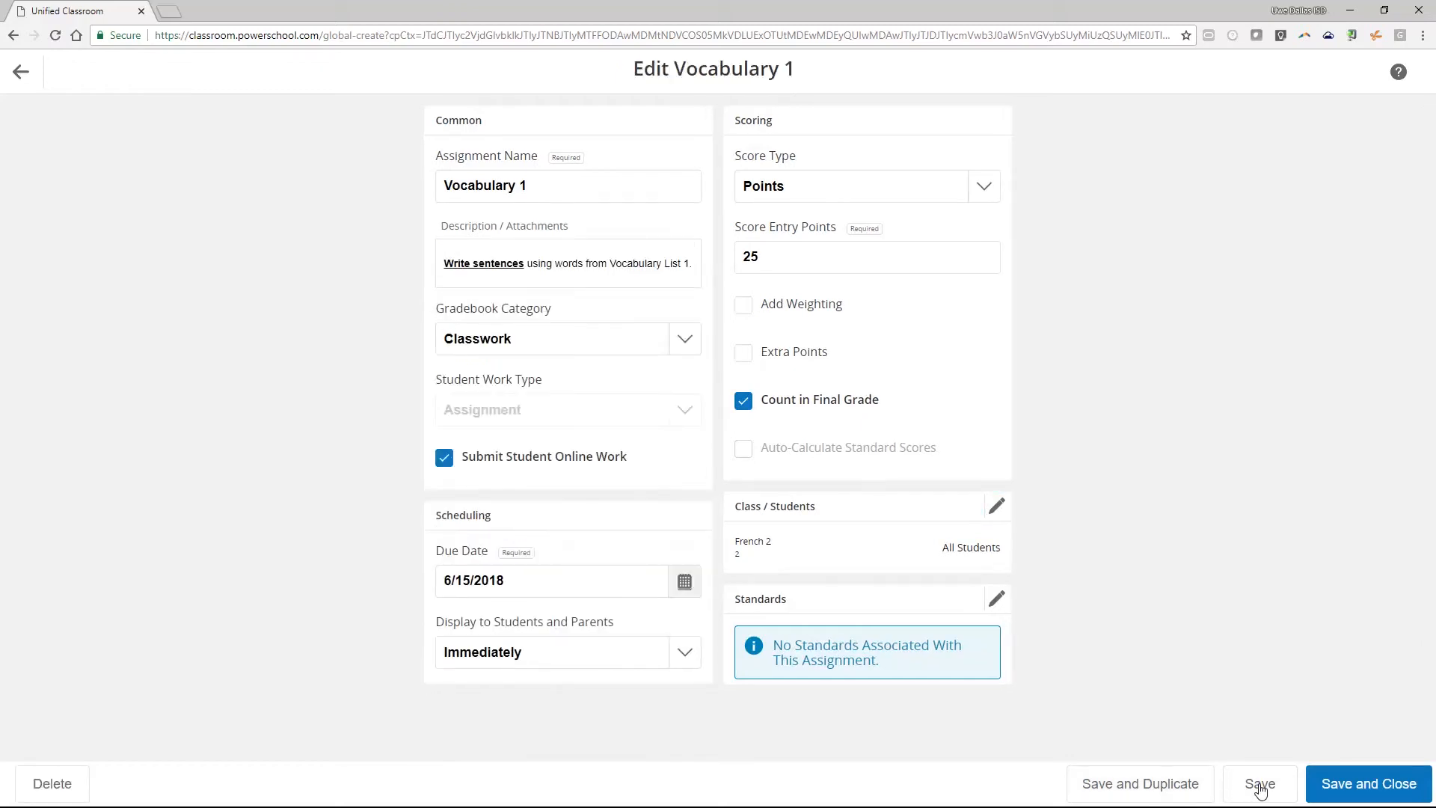
# - Save and duplicate the Vocabulary 1 assignment, and rename the copy "Vocabulary 2"
pyautogui.click(1084, 785)
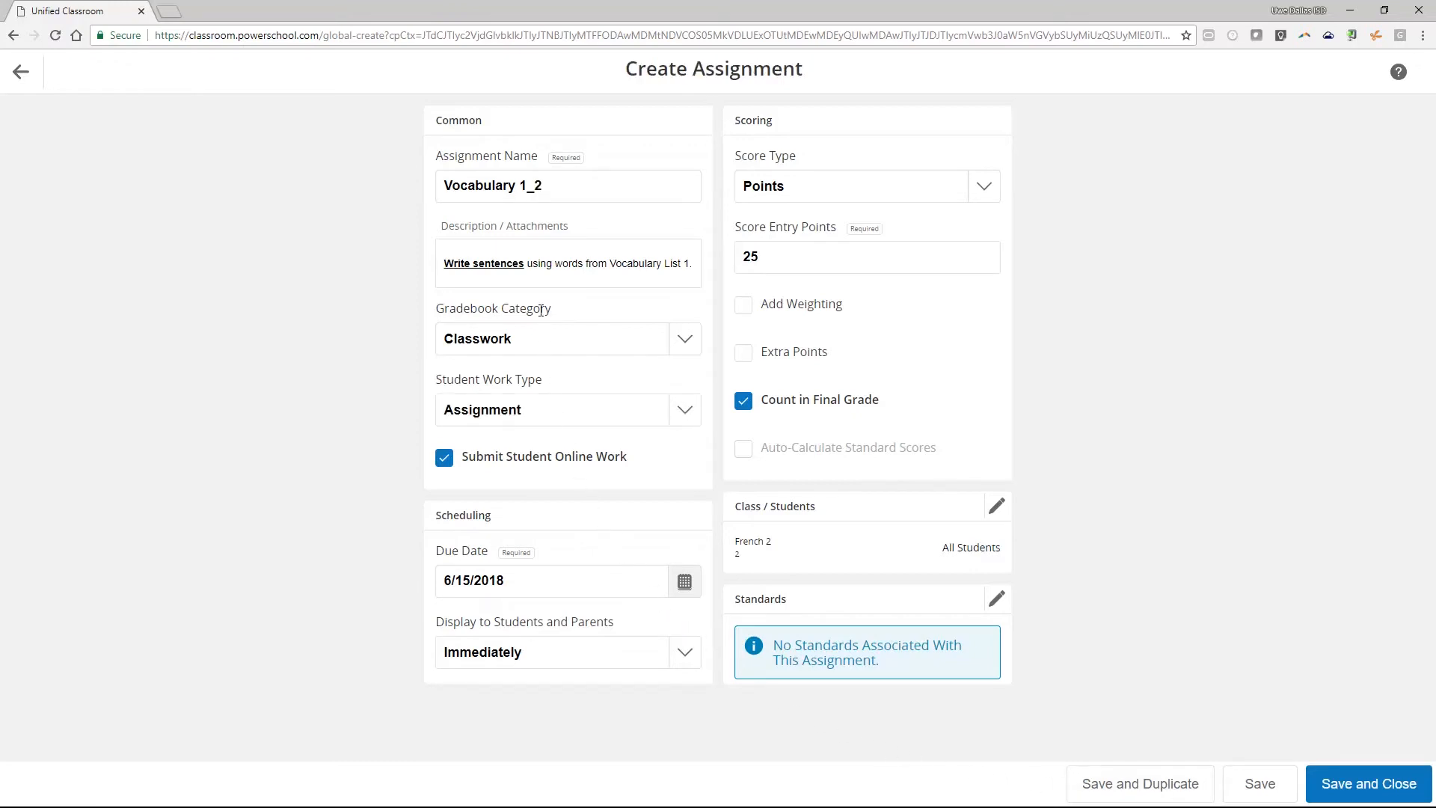
pyautogui.click(534, 187)
pyautogui.press('BackSpace')
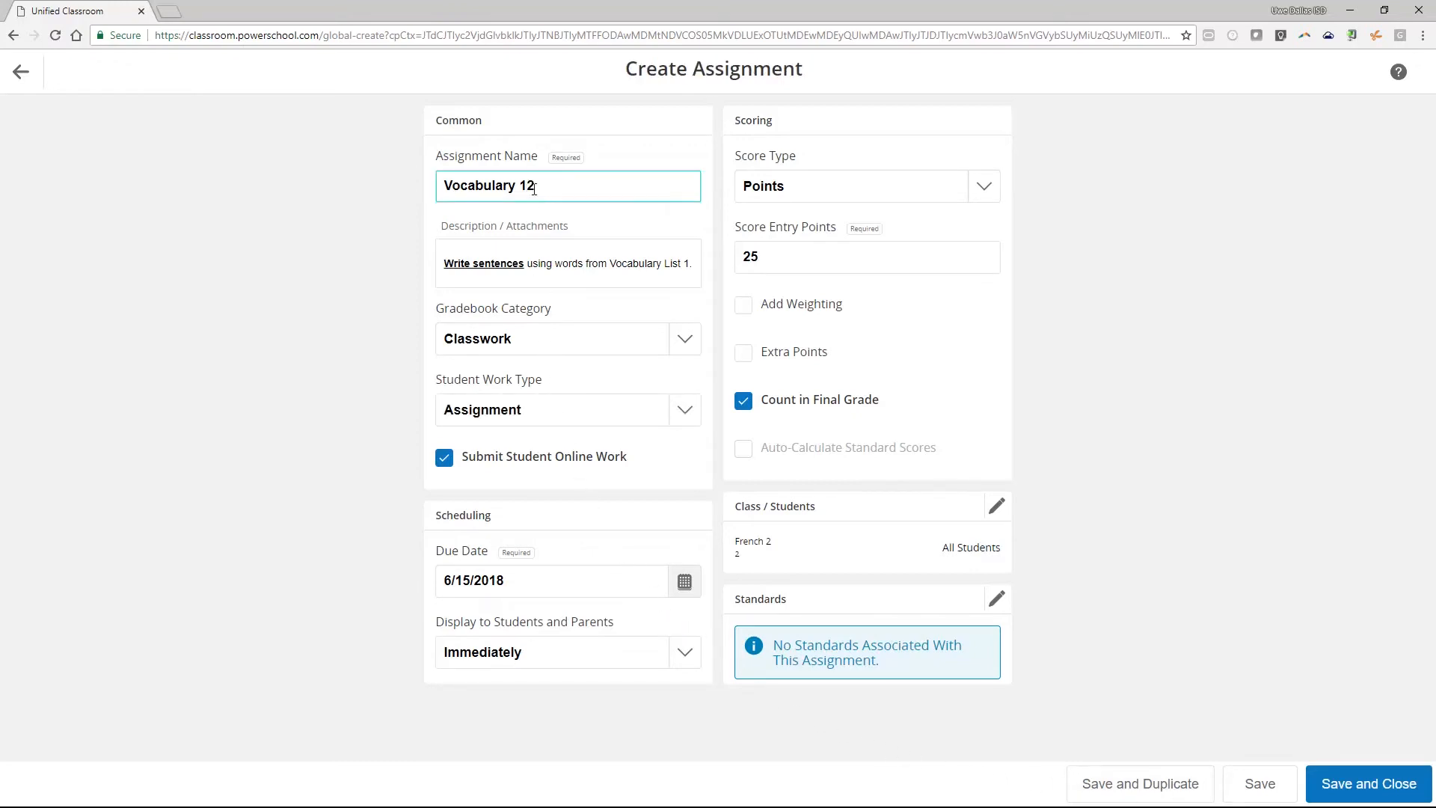
pyautogui.press('BackSpace')
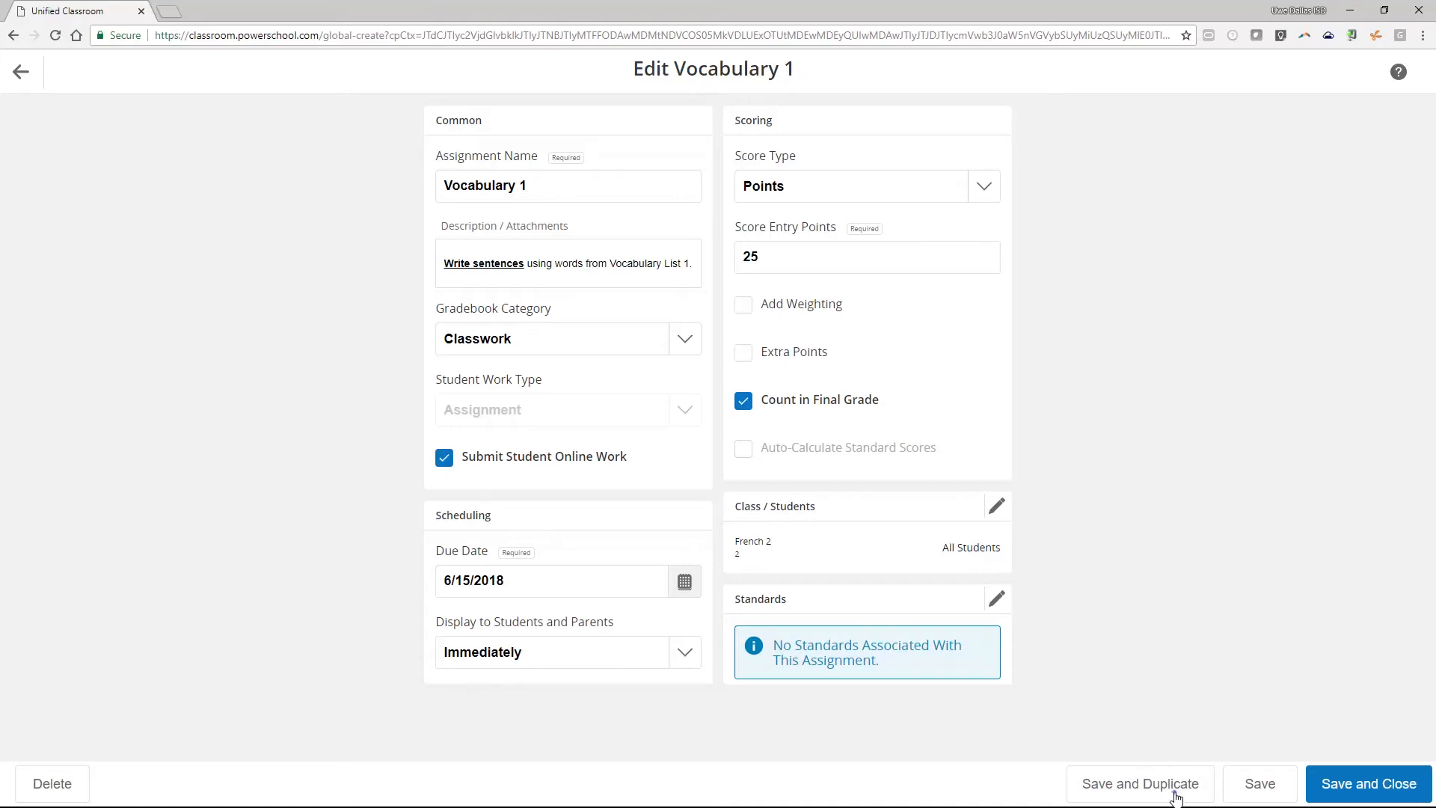
# - Save Vocabulary 1 and create a duplicate of it
pyautogui.click(1145, 791)
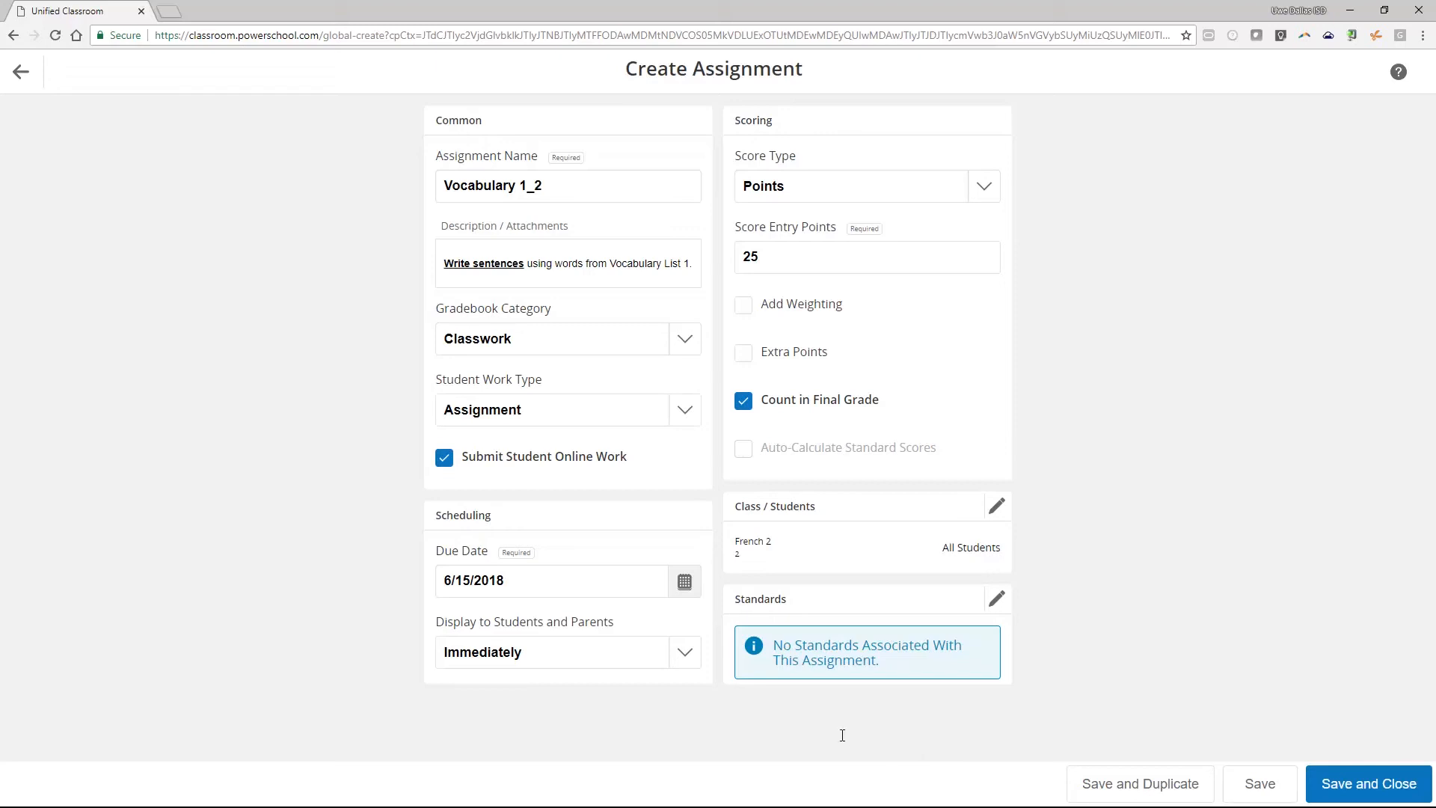
# - Rename the duplicated assignment "Vocabulary 2" and change its description to refer to Vocabulary List 2
pyautogui.click(535, 189)
pyautogui.press('BackSpace')
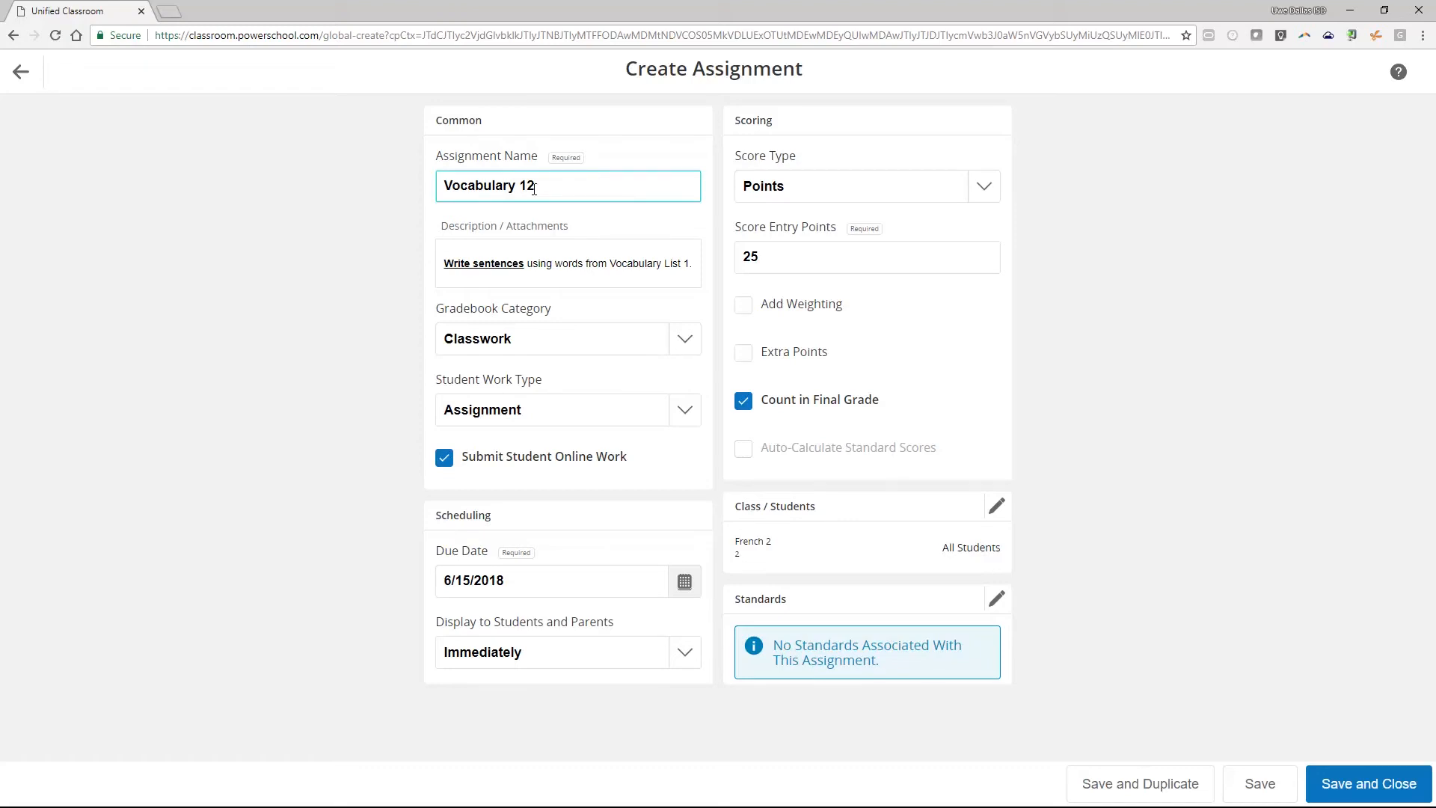
pyautogui.press('BackSpace')
pyautogui.click(645, 271)
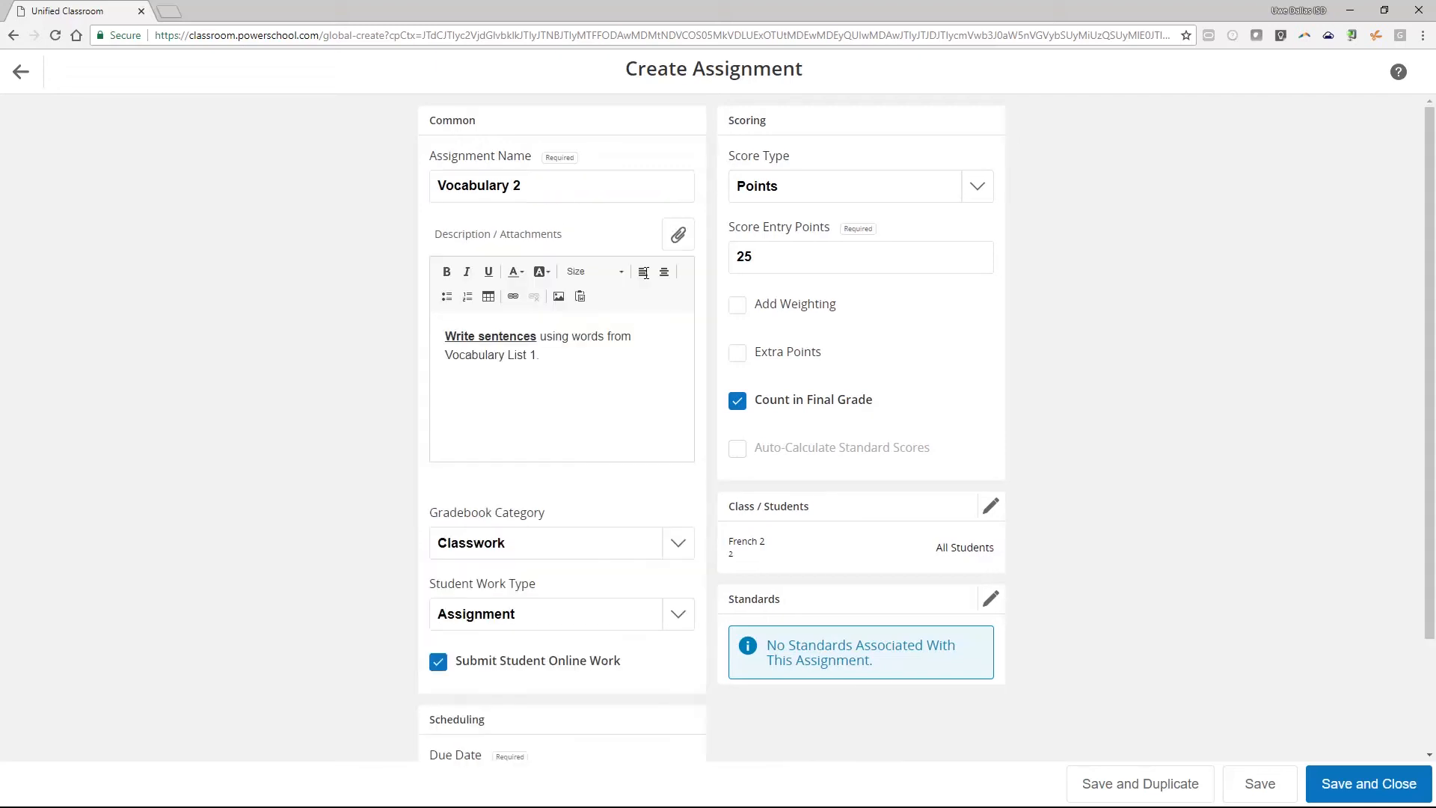
pyautogui.doubleClick(533, 356)
pyautogui.write('2')
# - Set the Vocabulary 2 due date to 6/22/2018, then save and close the assignment
pyautogui.scroll(-2, 555, 437)
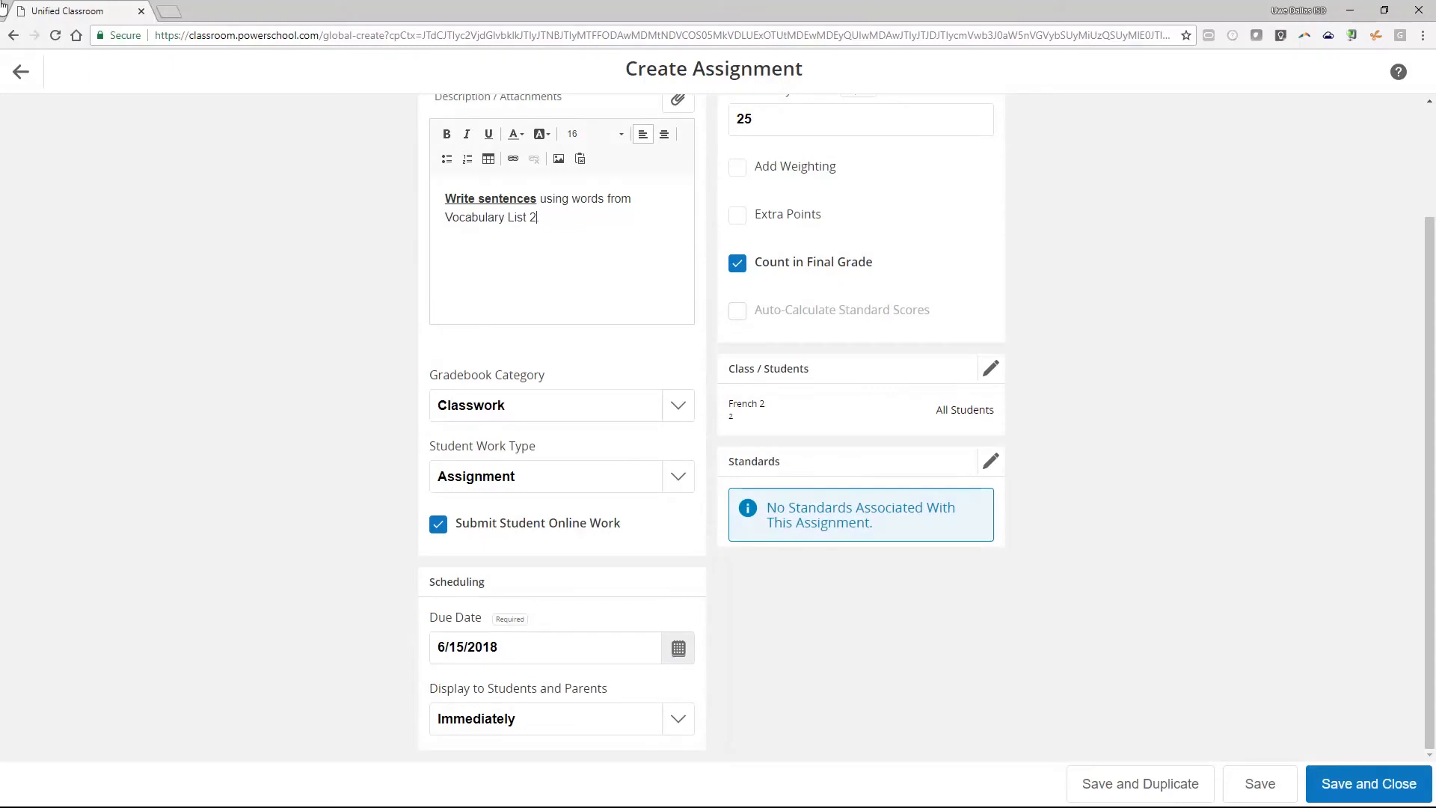
pyautogui.click(678, 650)
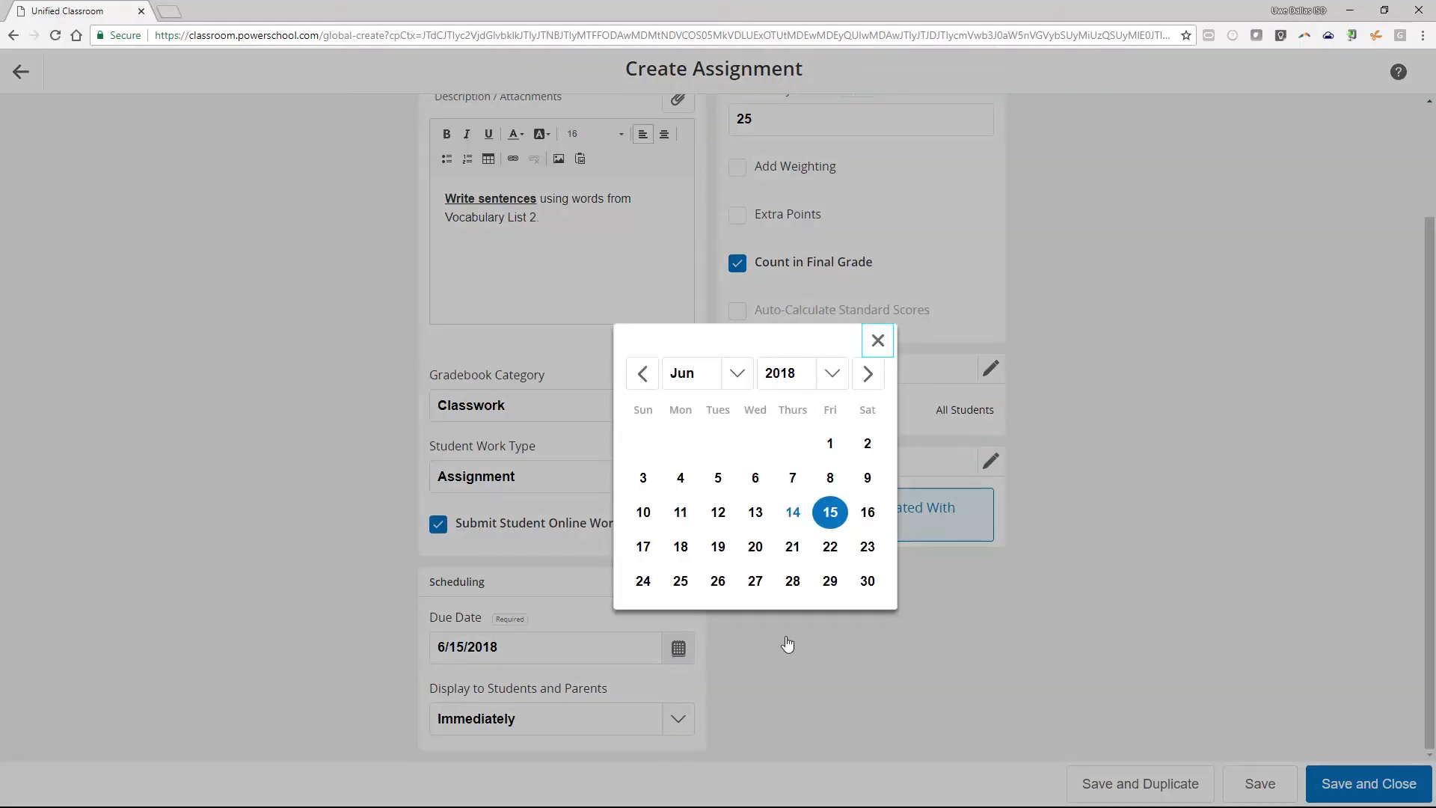
pyautogui.click(831, 551)
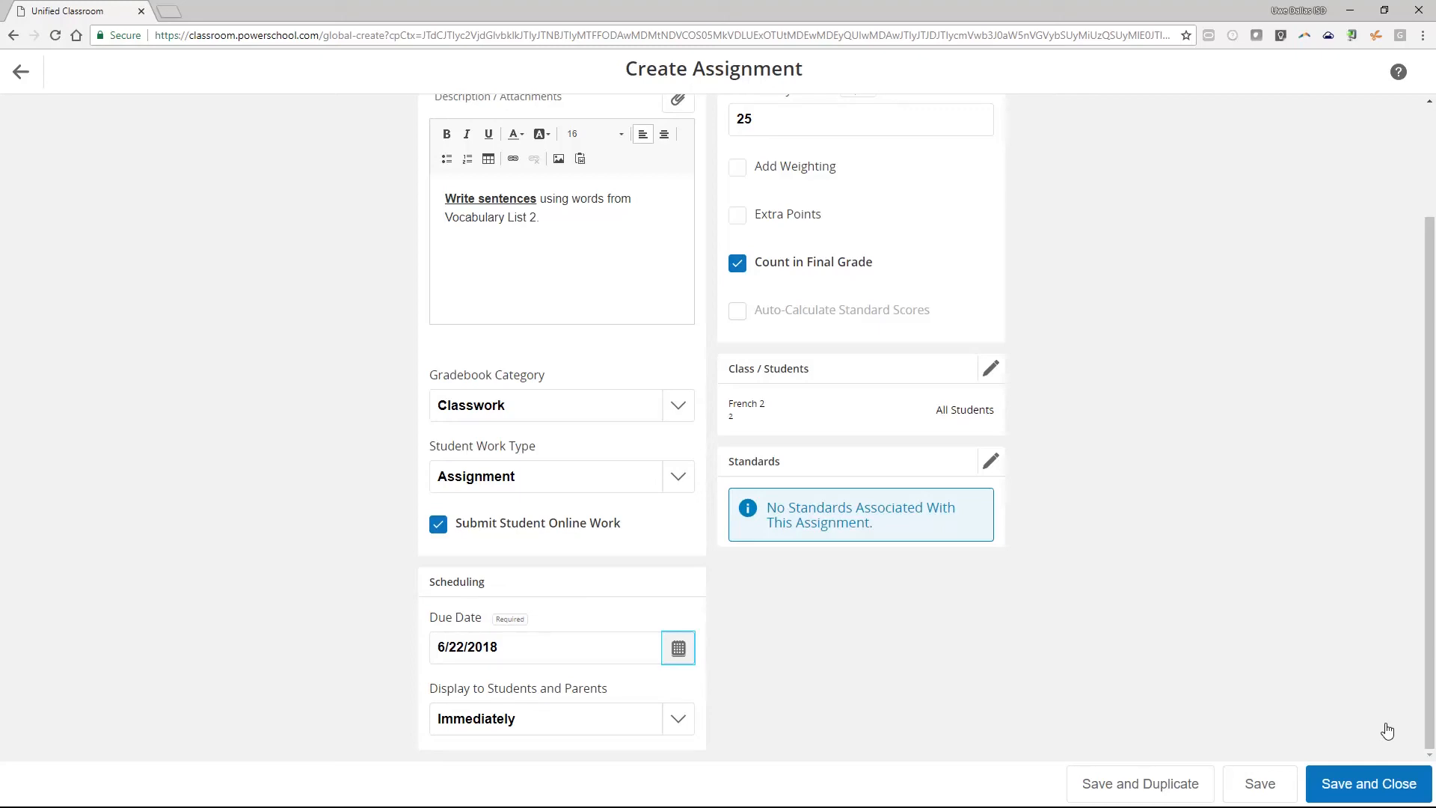
pyautogui.click(1390, 782)
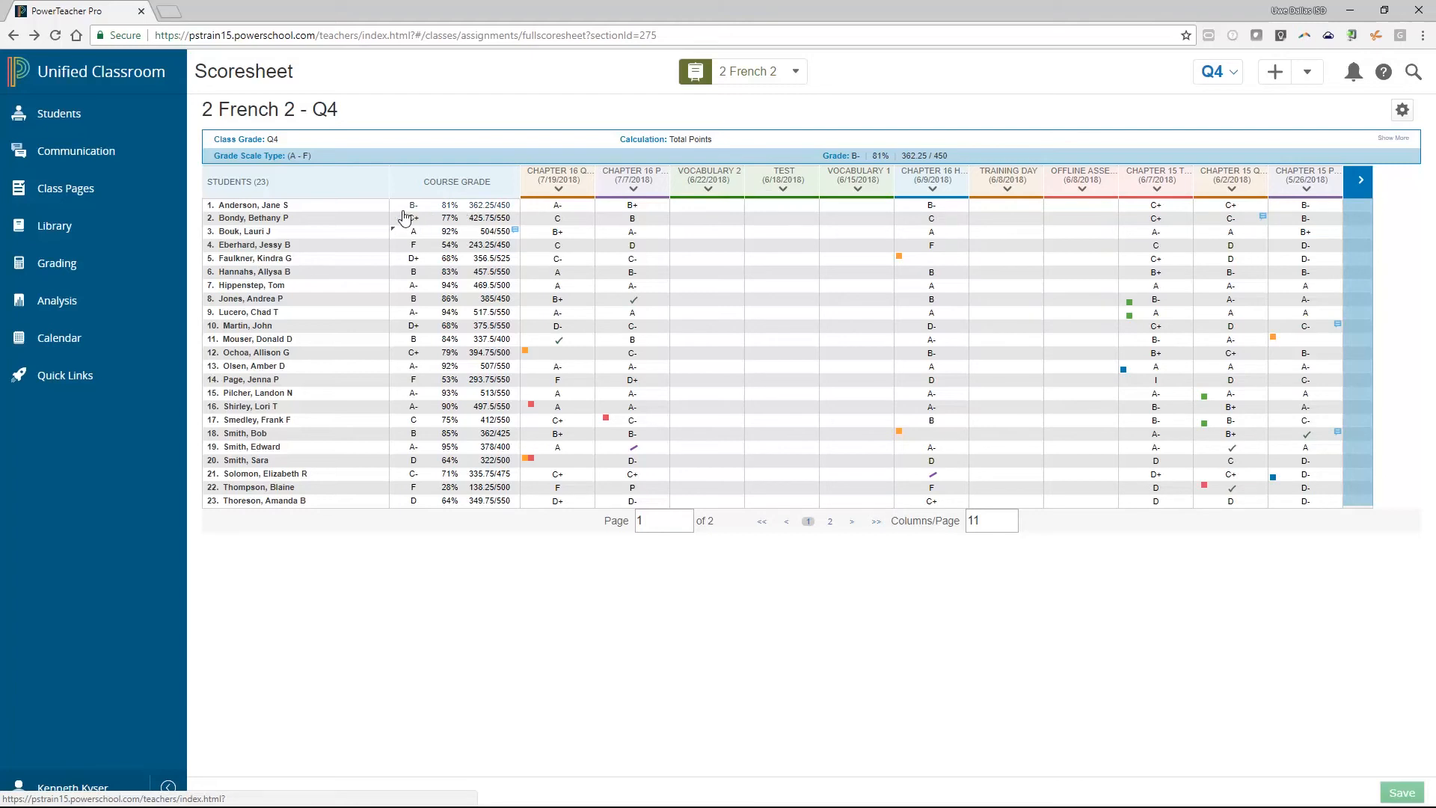
# - Open the 2 French 2 scoresheet and start copying assignments from its options
pyautogui.click(66, 267)
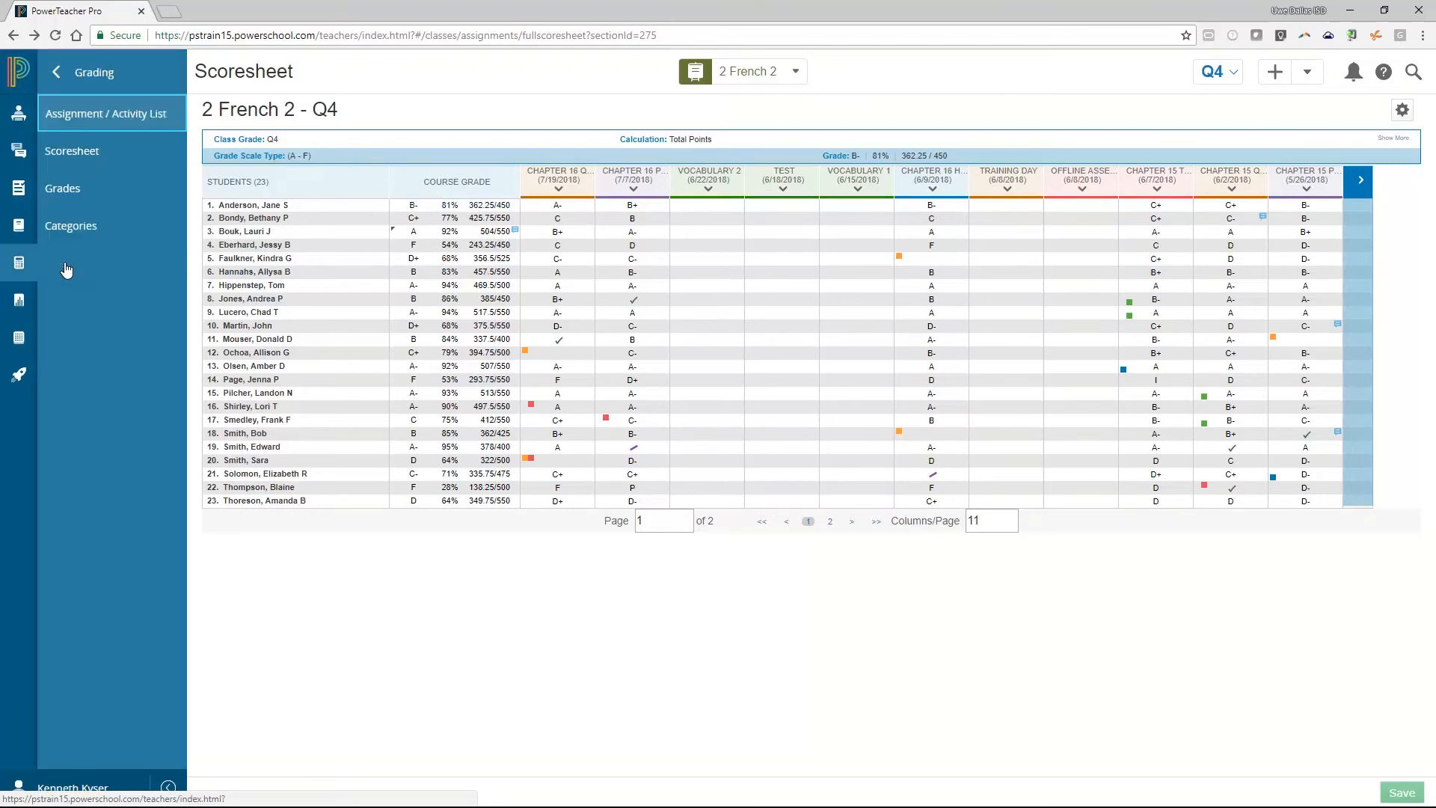
pyautogui.click(88, 153)
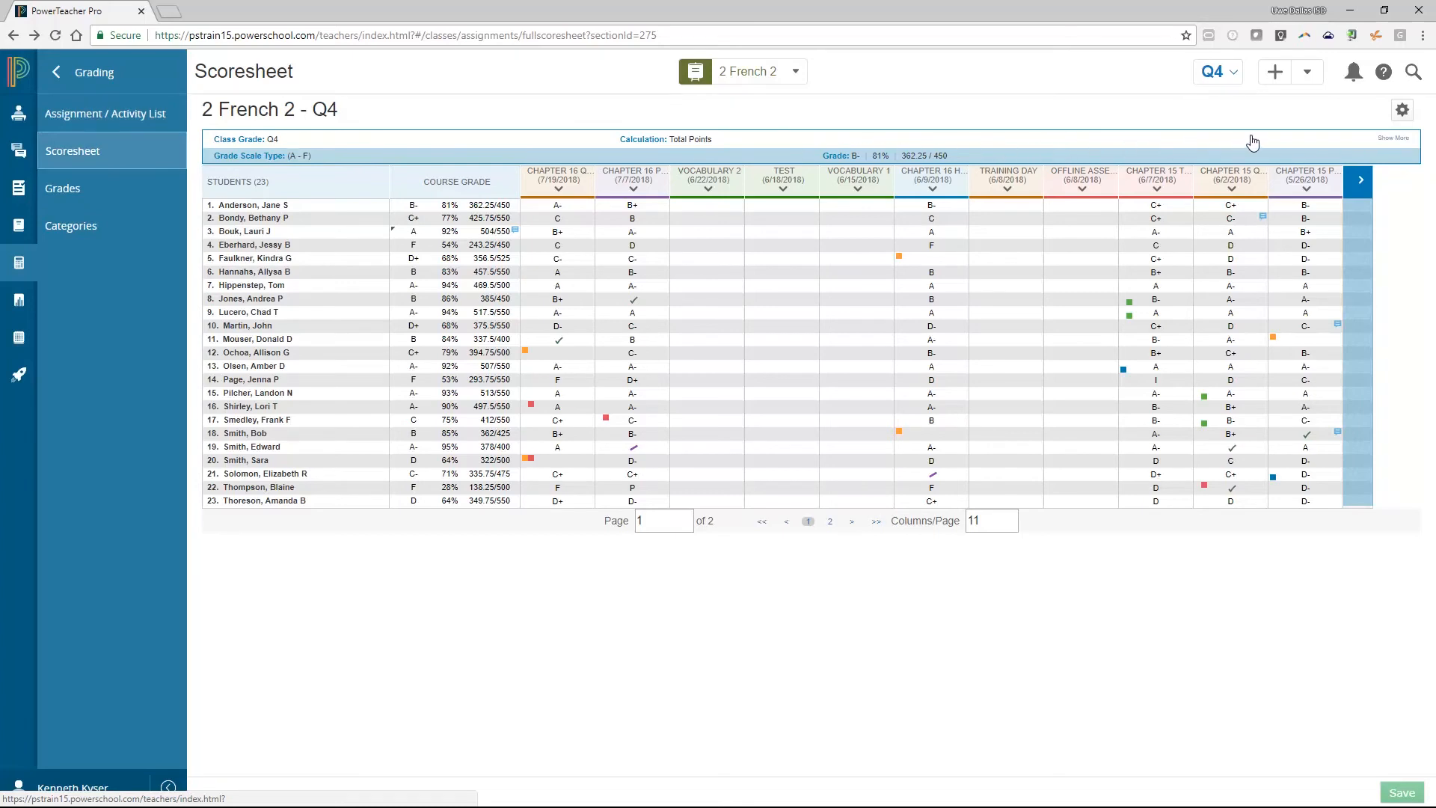
pyautogui.click(1401, 112)
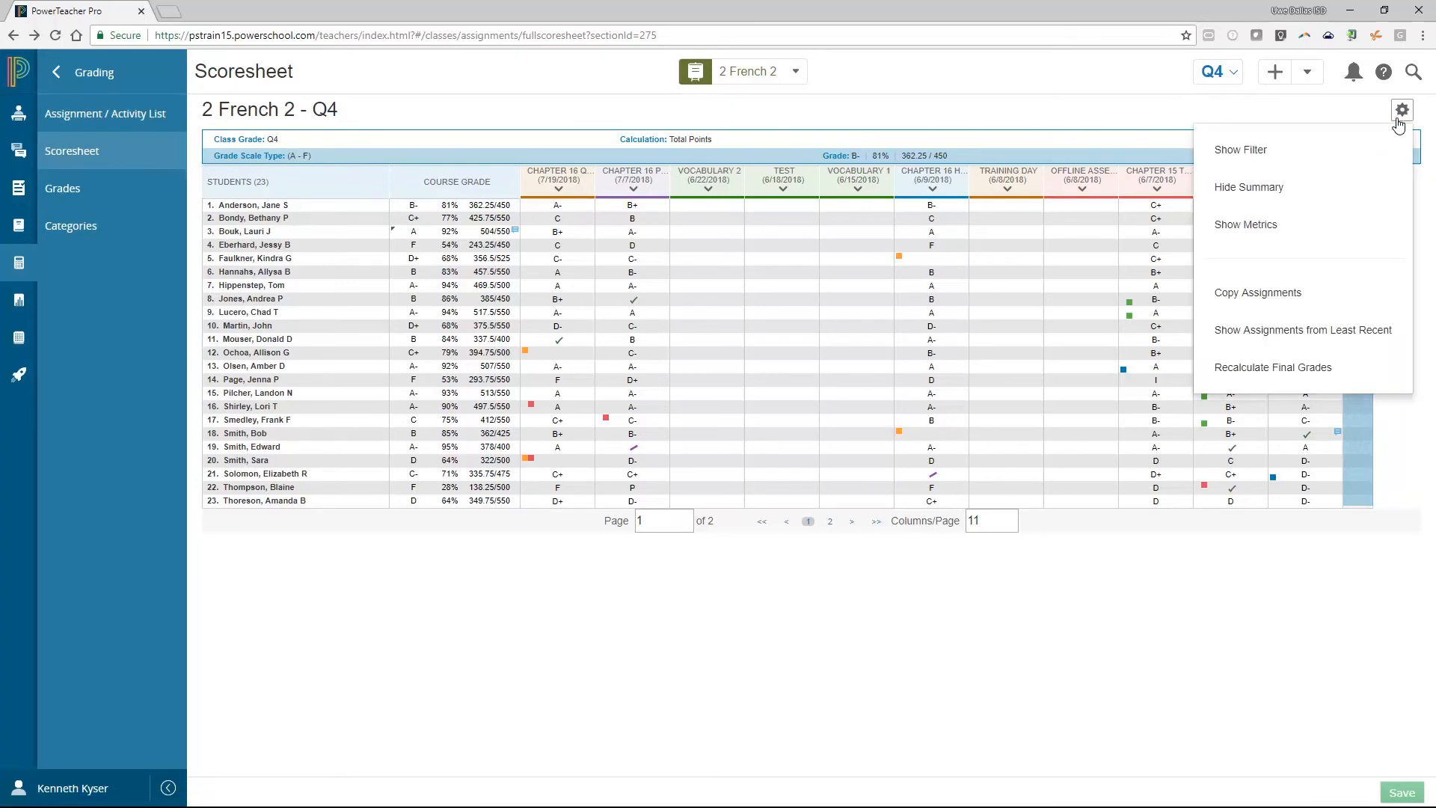
pyautogui.click(1323, 293)
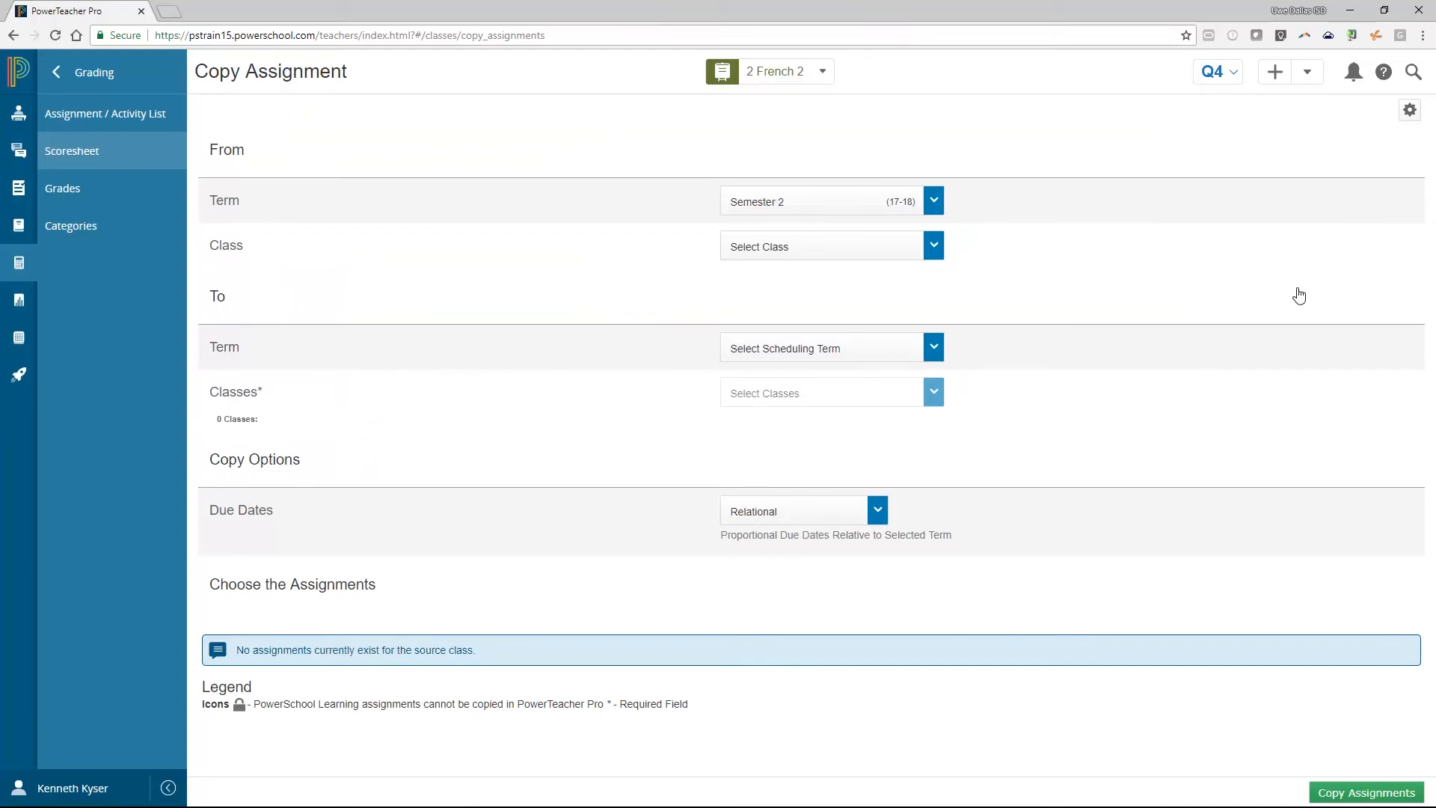
# - Choose Semester 1 as the source term and 3 French 2 as the class to copy from
pyautogui.click(931, 208)
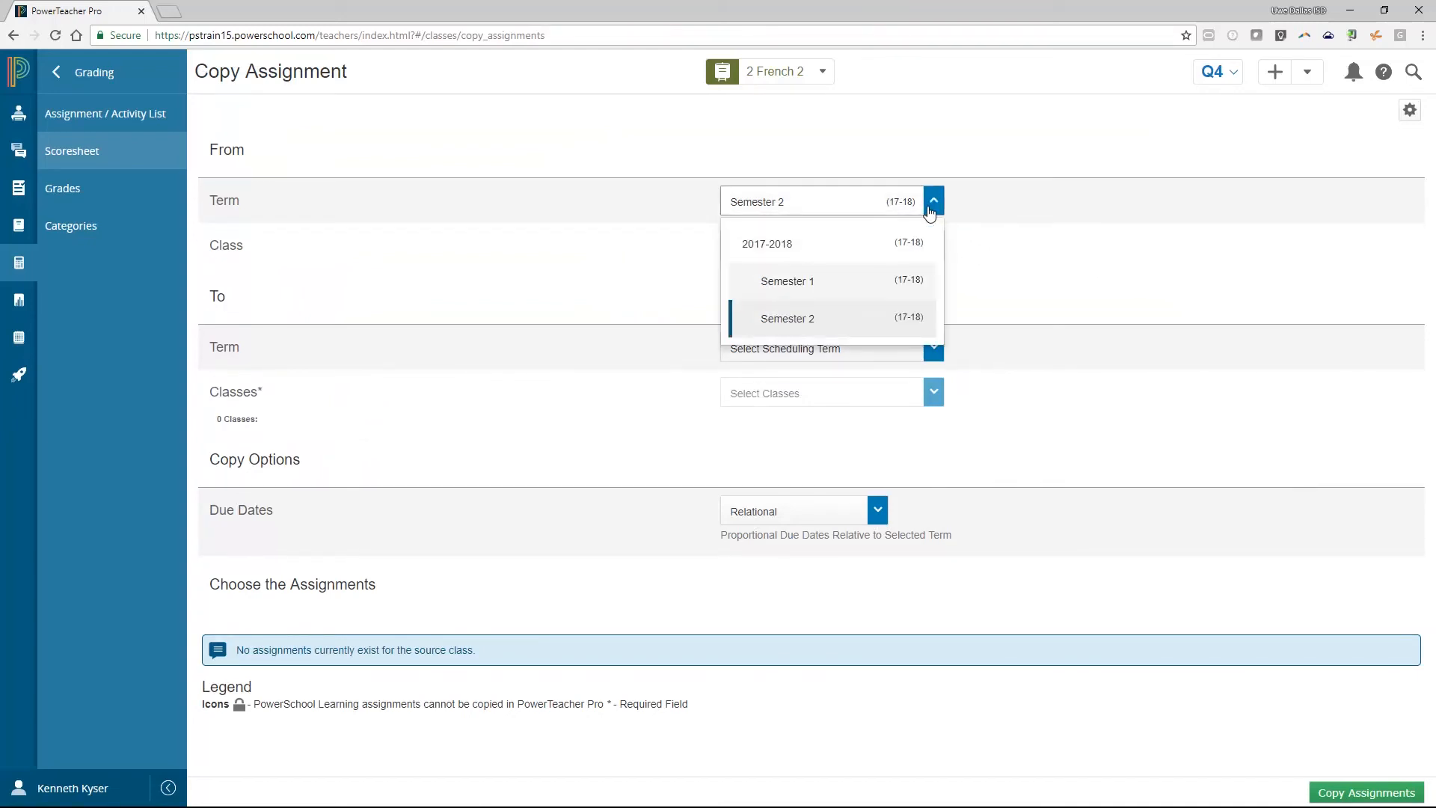
pyautogui.click(888, 292)
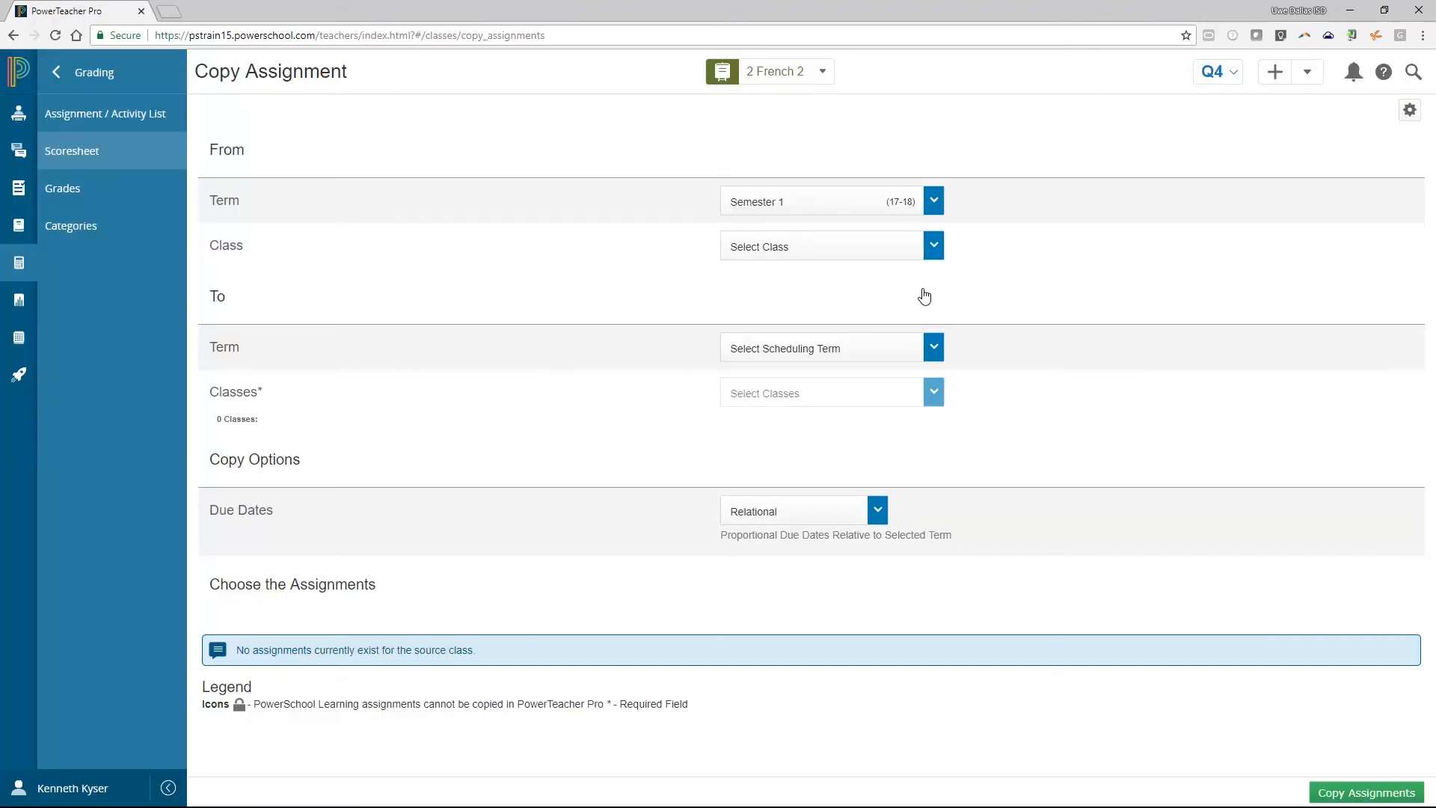
pyautogui.click(935, 253)
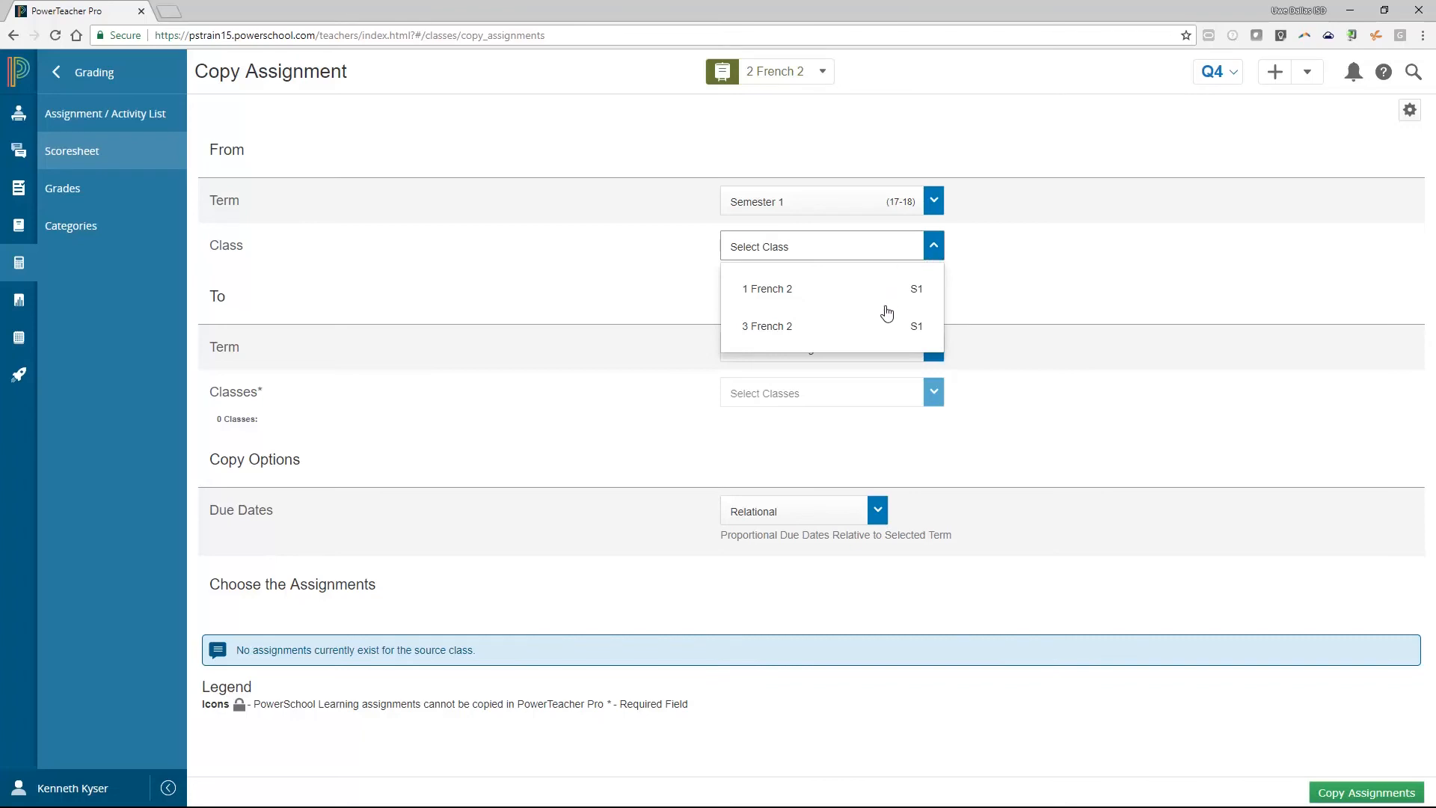
pyautogui.click(887, 329)
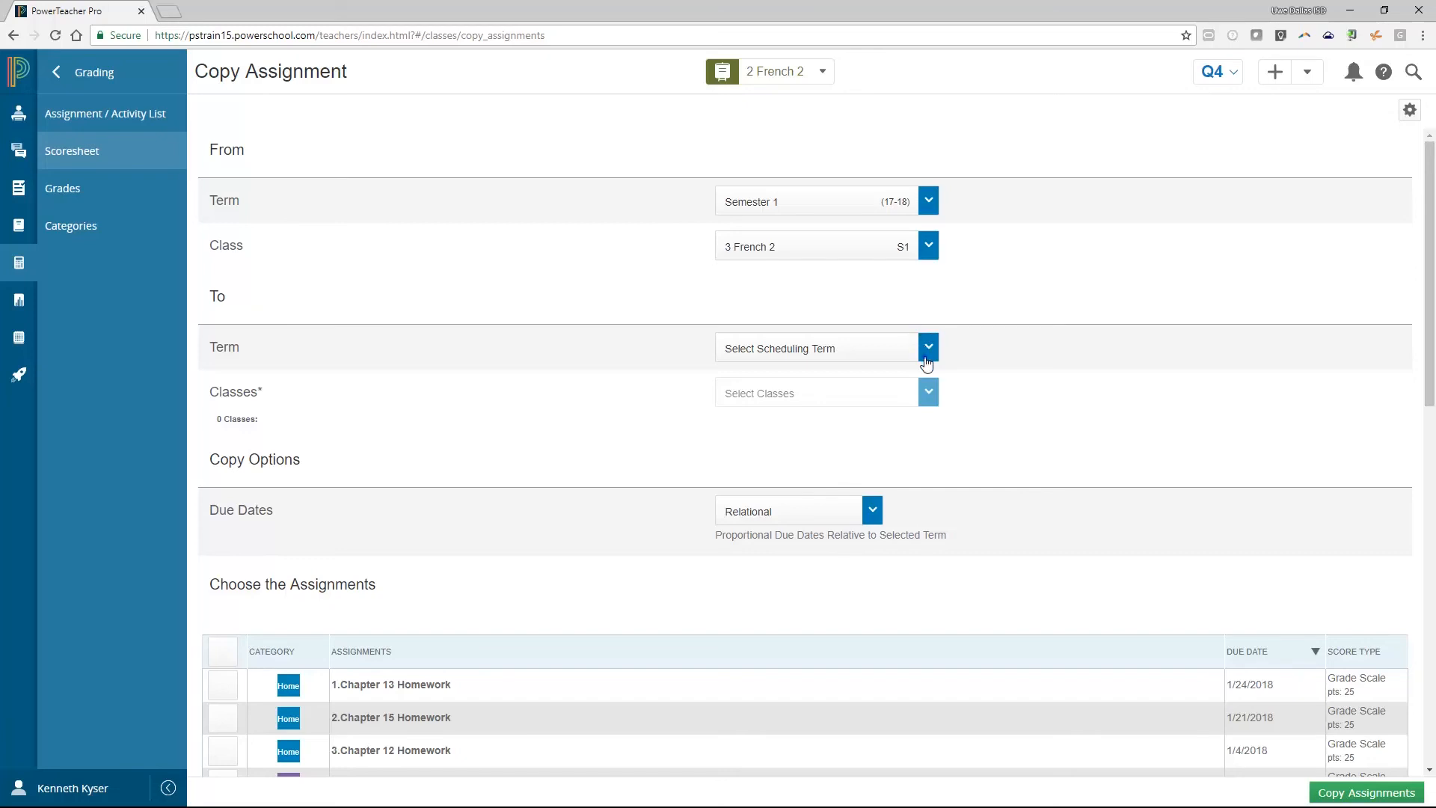
# - Set the destination term to Semester 2 and select both French 2 classes, 2 and 4
pyautogui.click(927, 359)
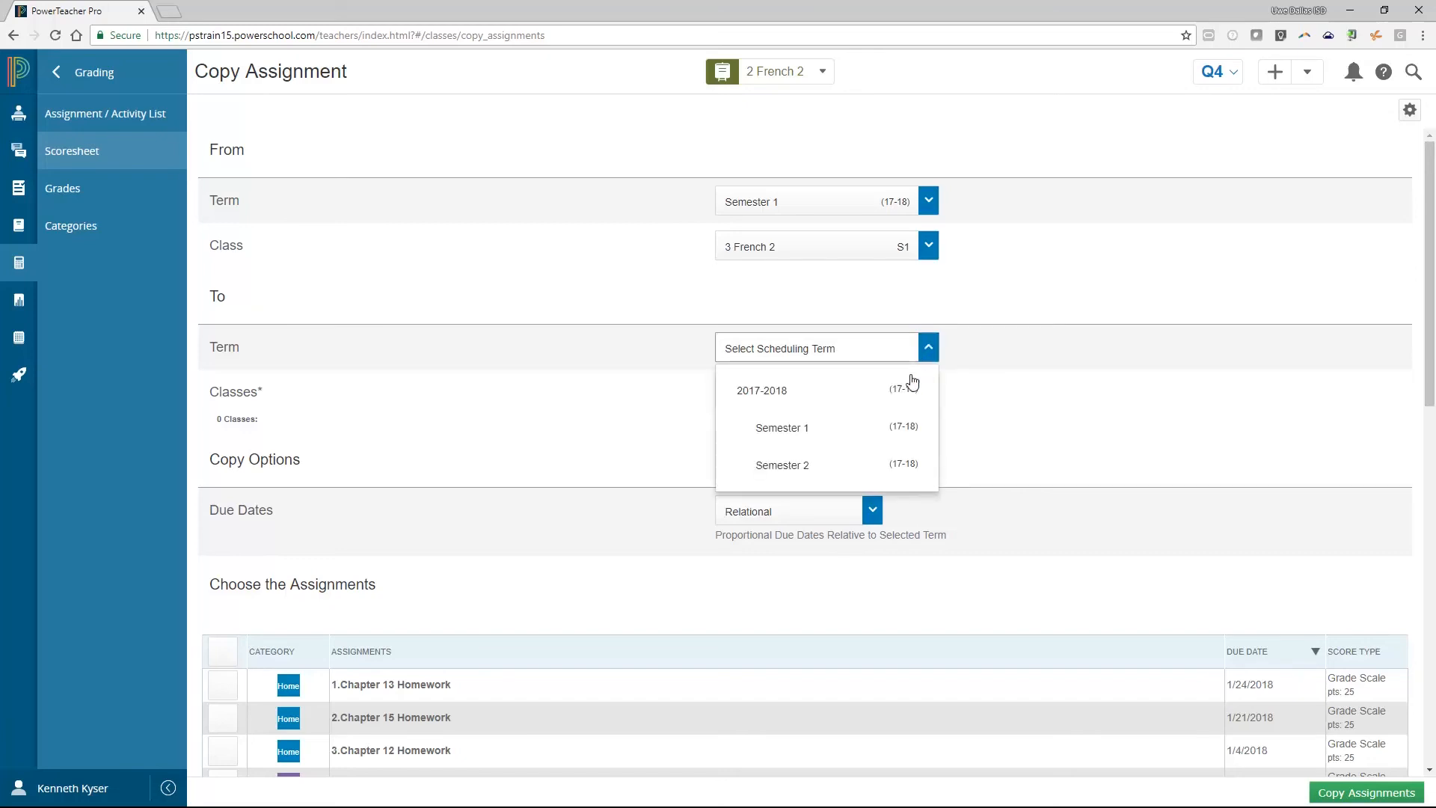
pyautogui.click(906, 466)
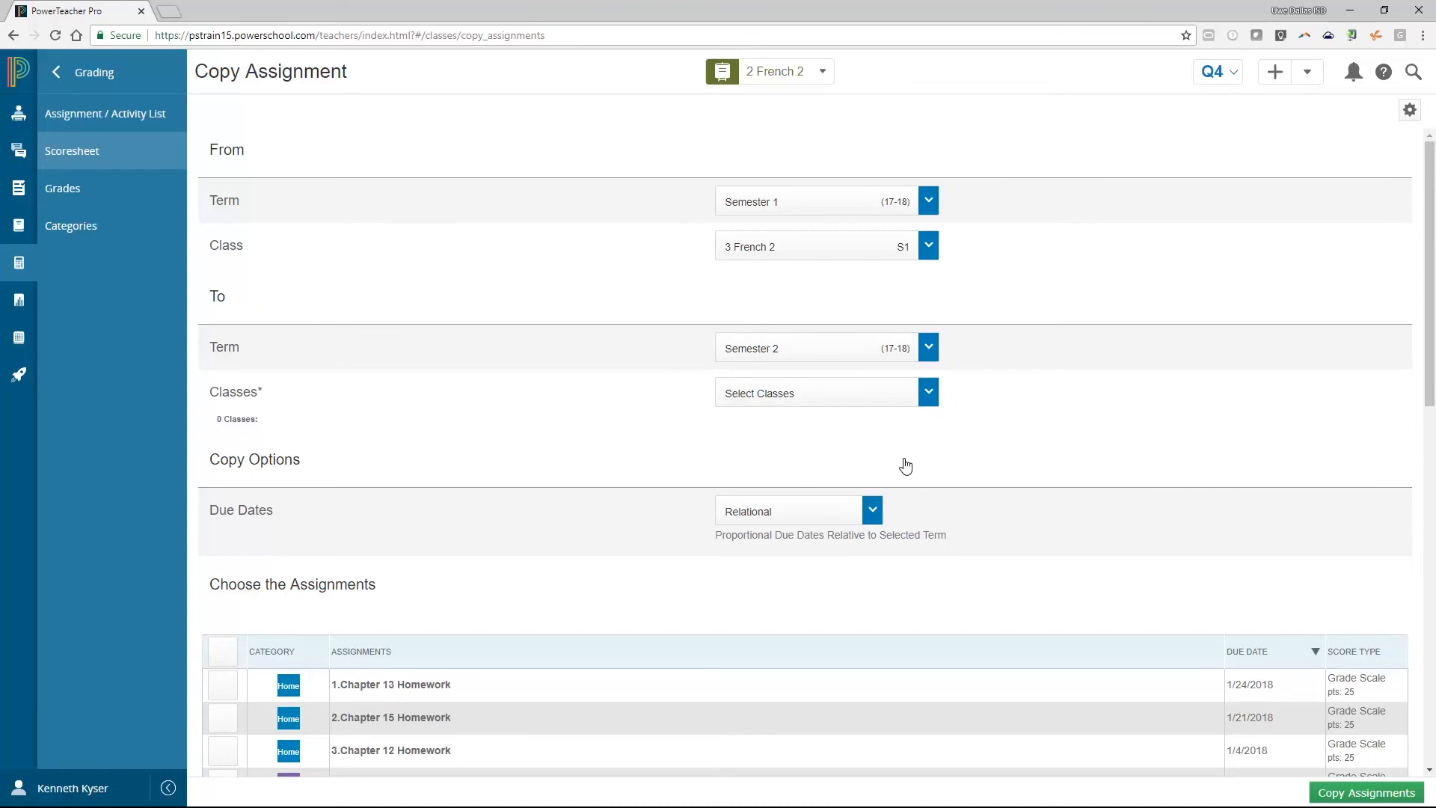
pyautogui.click(929, 404)
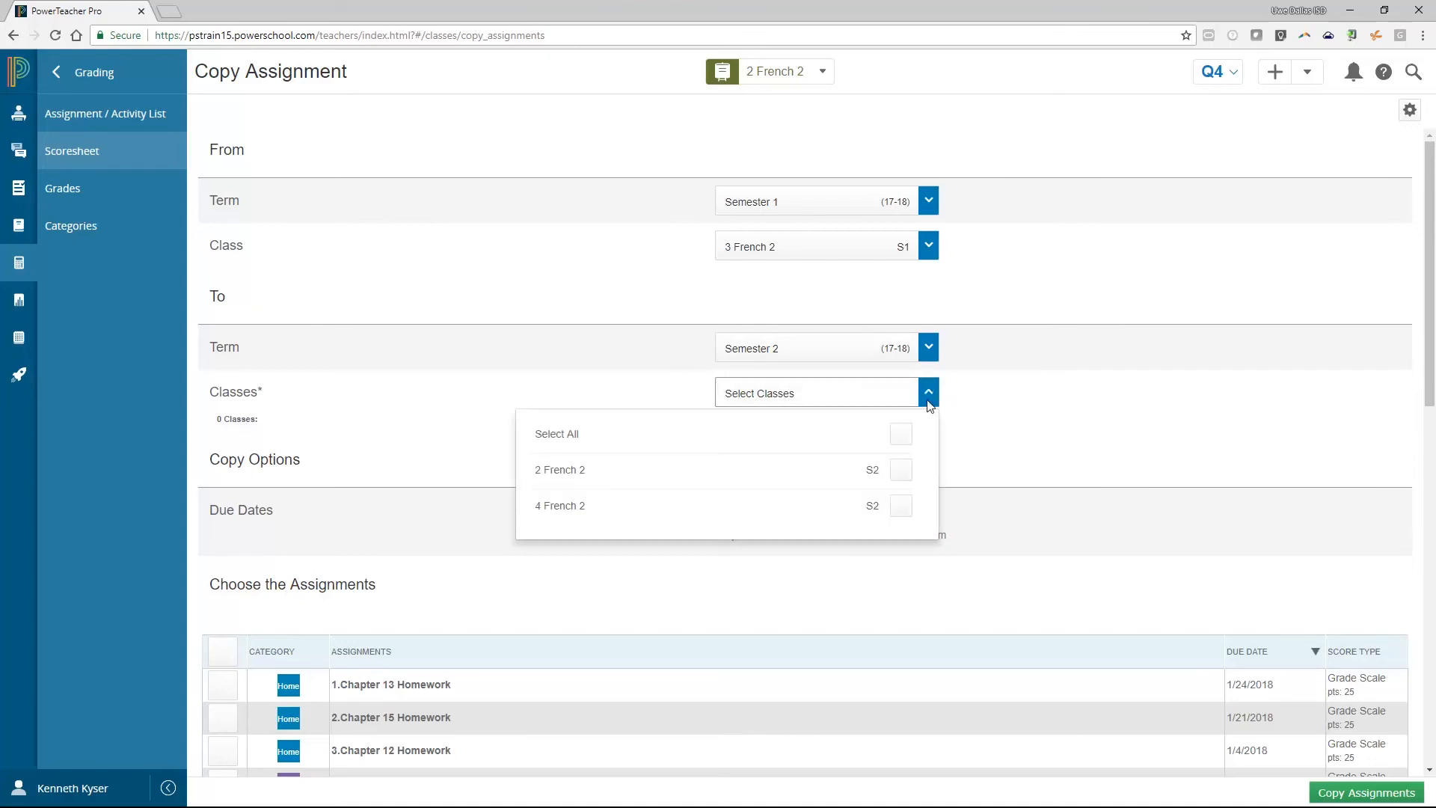
pyautogui.click(908, 438)
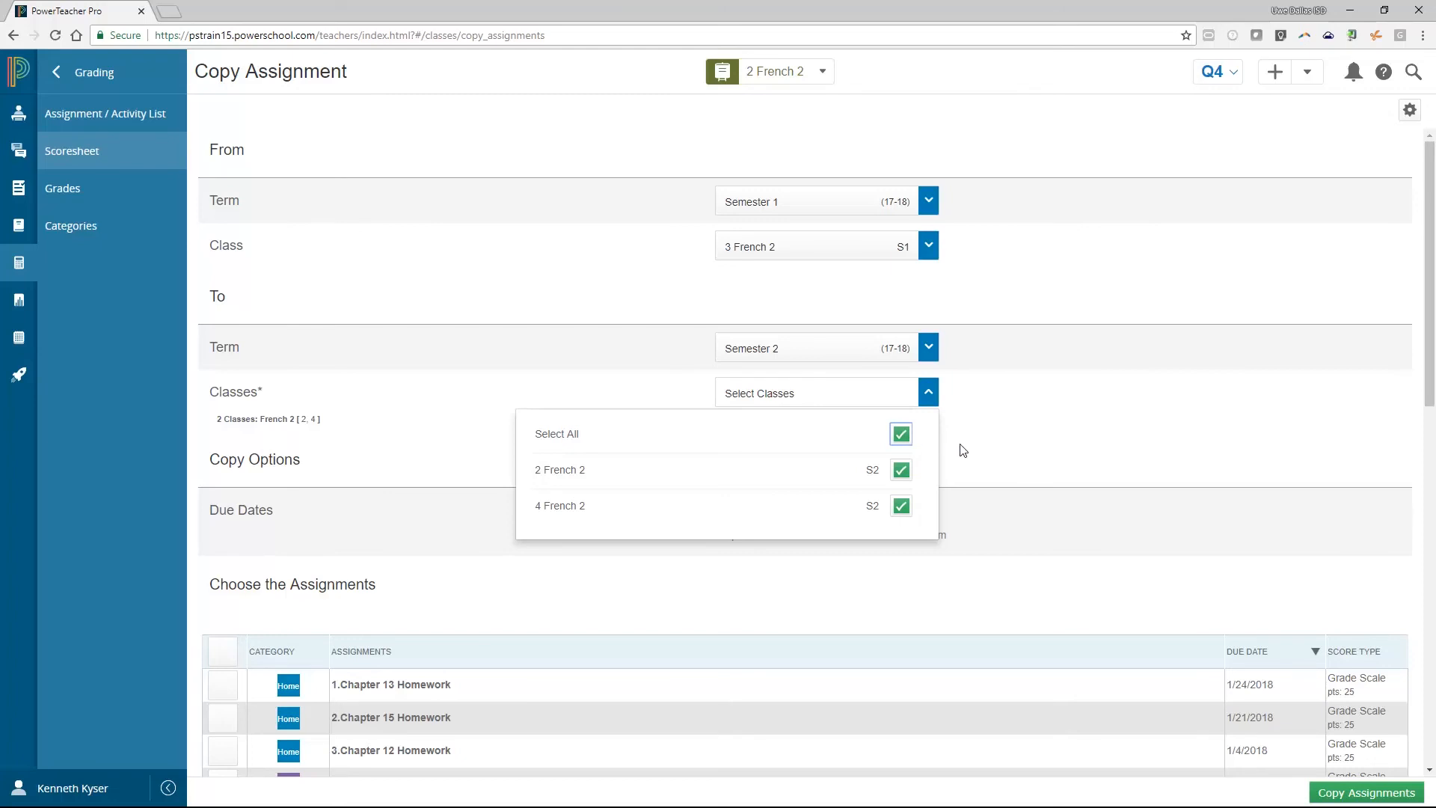
# - Switch the copied assignments' due dates to Custom and set the date to 6/18/2018
pyautogui.scroll(-2, 974, 462)
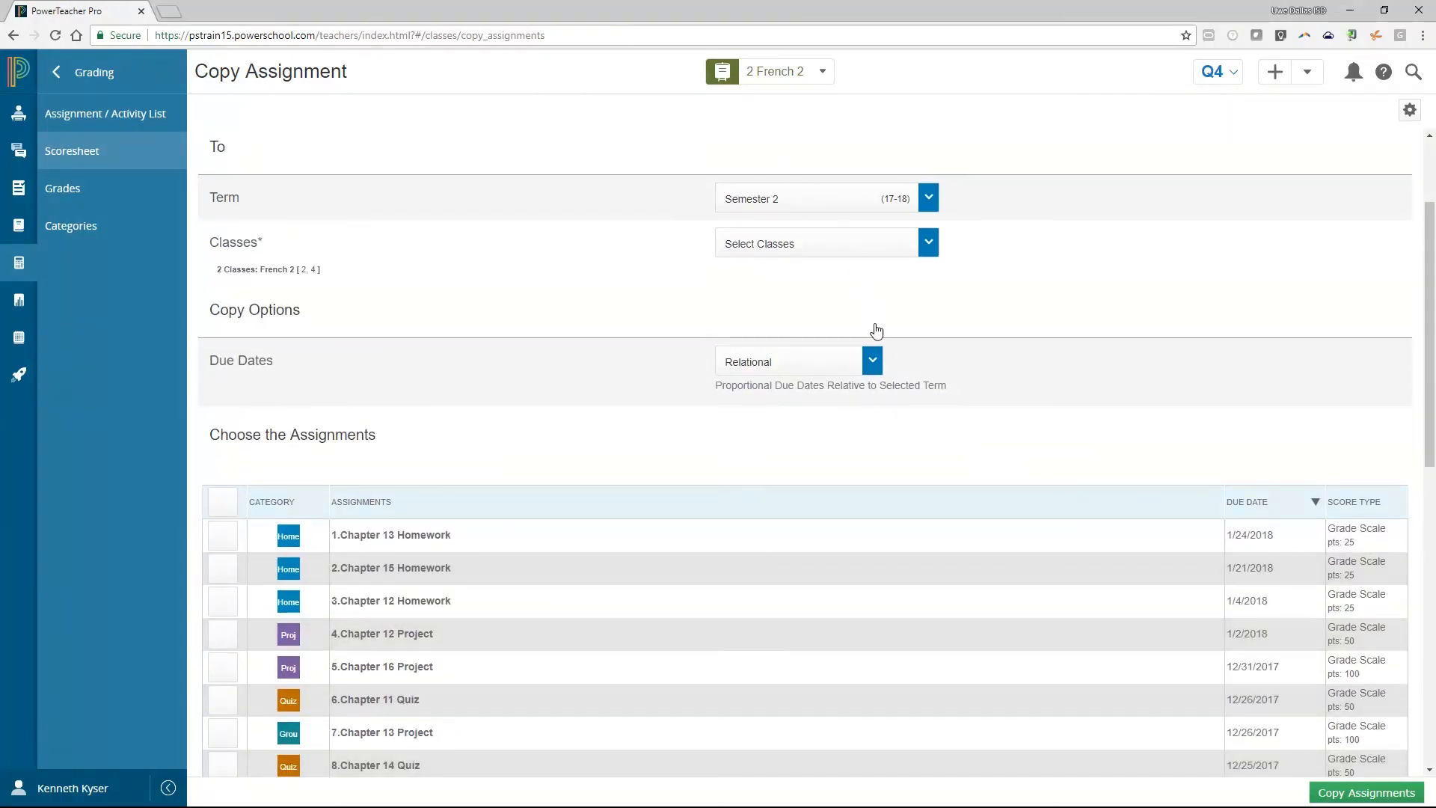
pyautogui.click(873, 362)
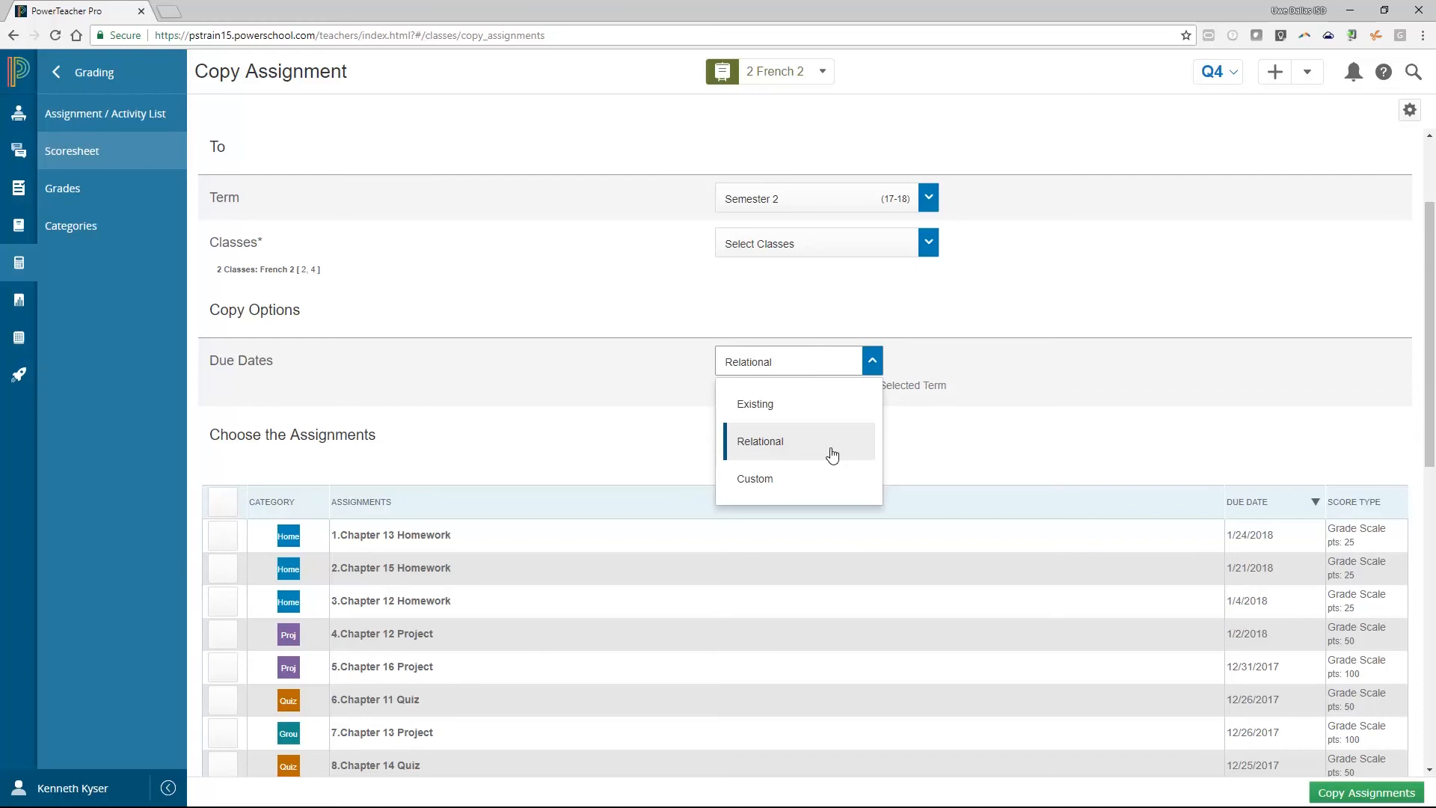
pyautogui.click(830, 479)
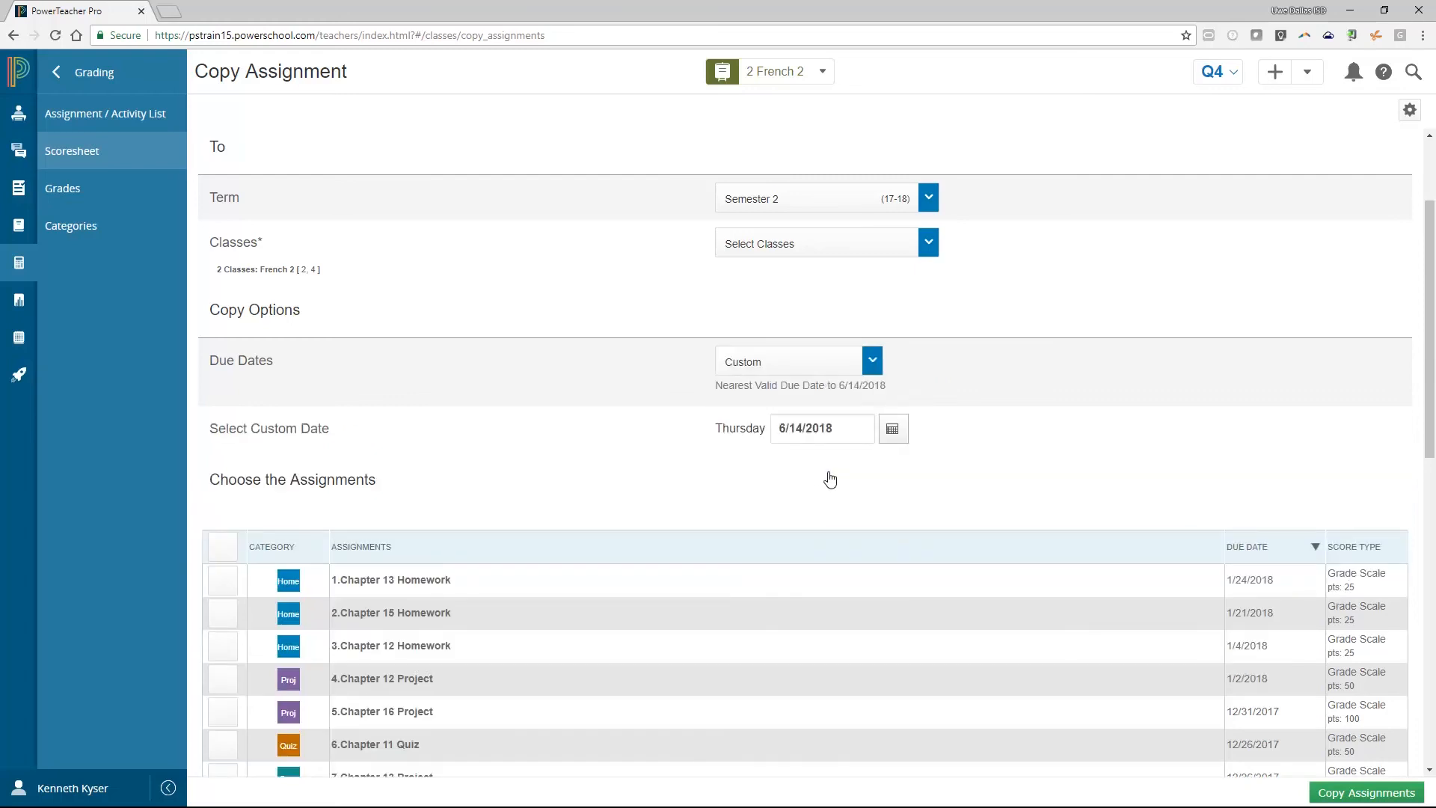
pyautogui.click(897, 433)
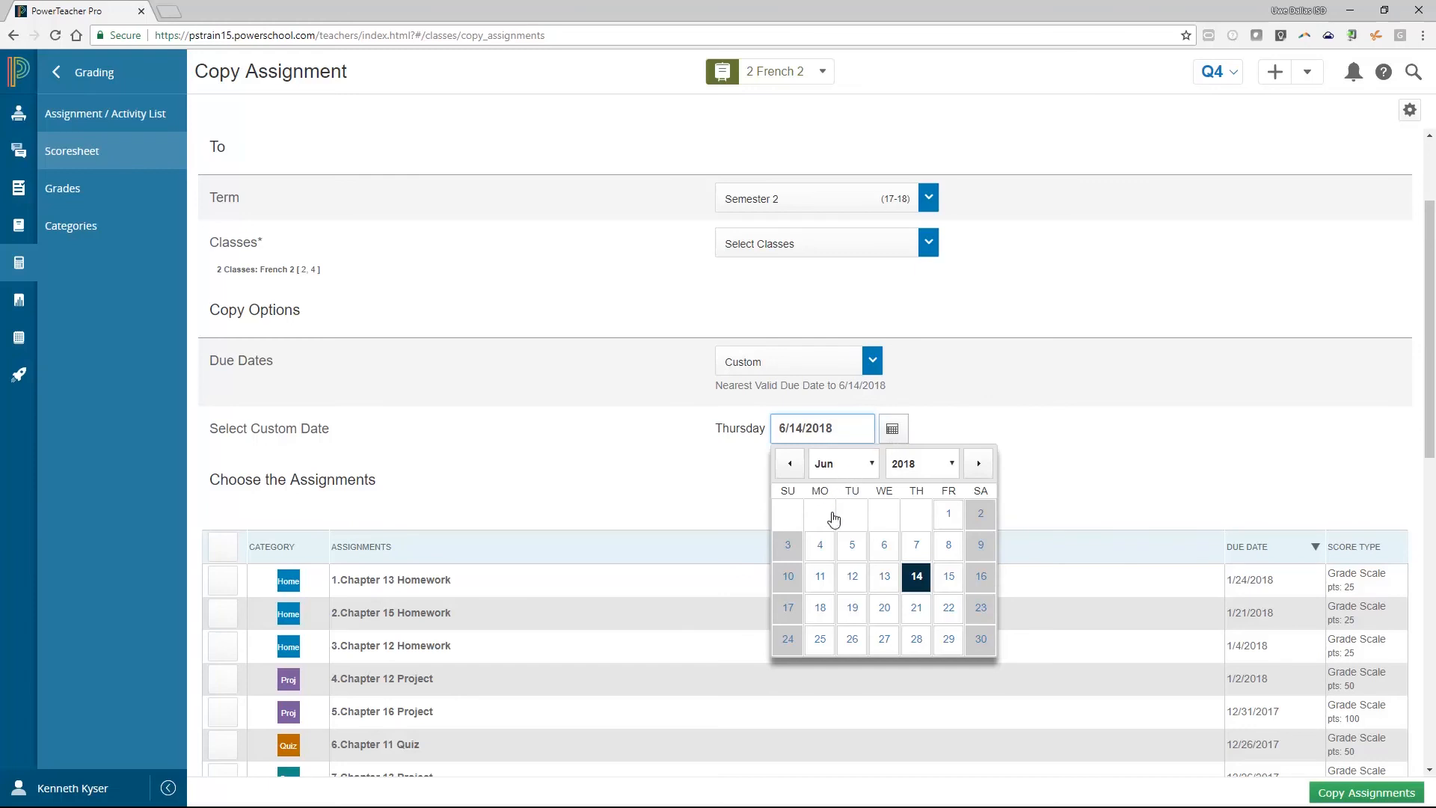
pyautogui.click(821, 609)
# - Select the Museum assignment and copy it to the destination classes
pyautogui.scroll(-5, 979, 442)
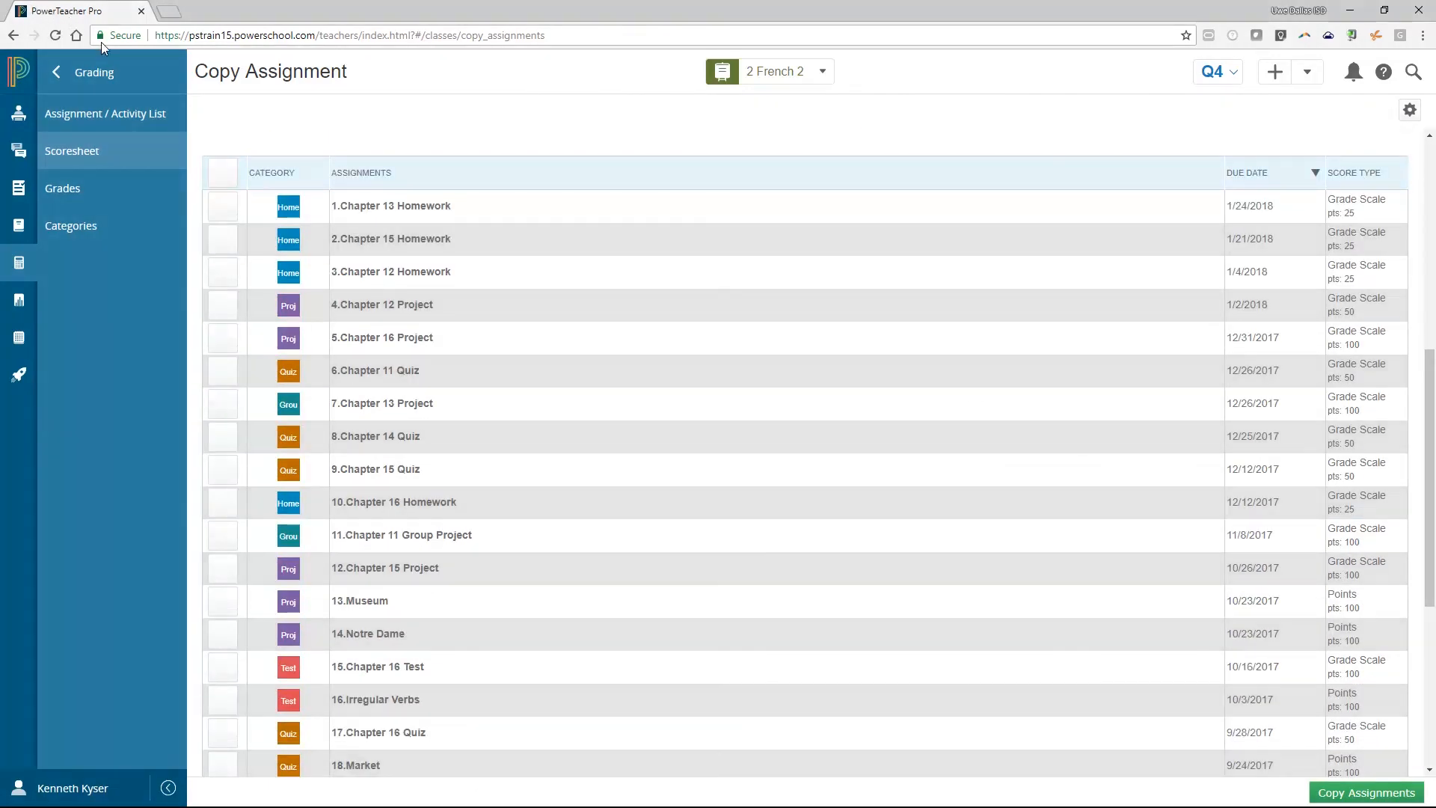
pyautogui.click(222, 602)
pyautogui.click(1343, 792)
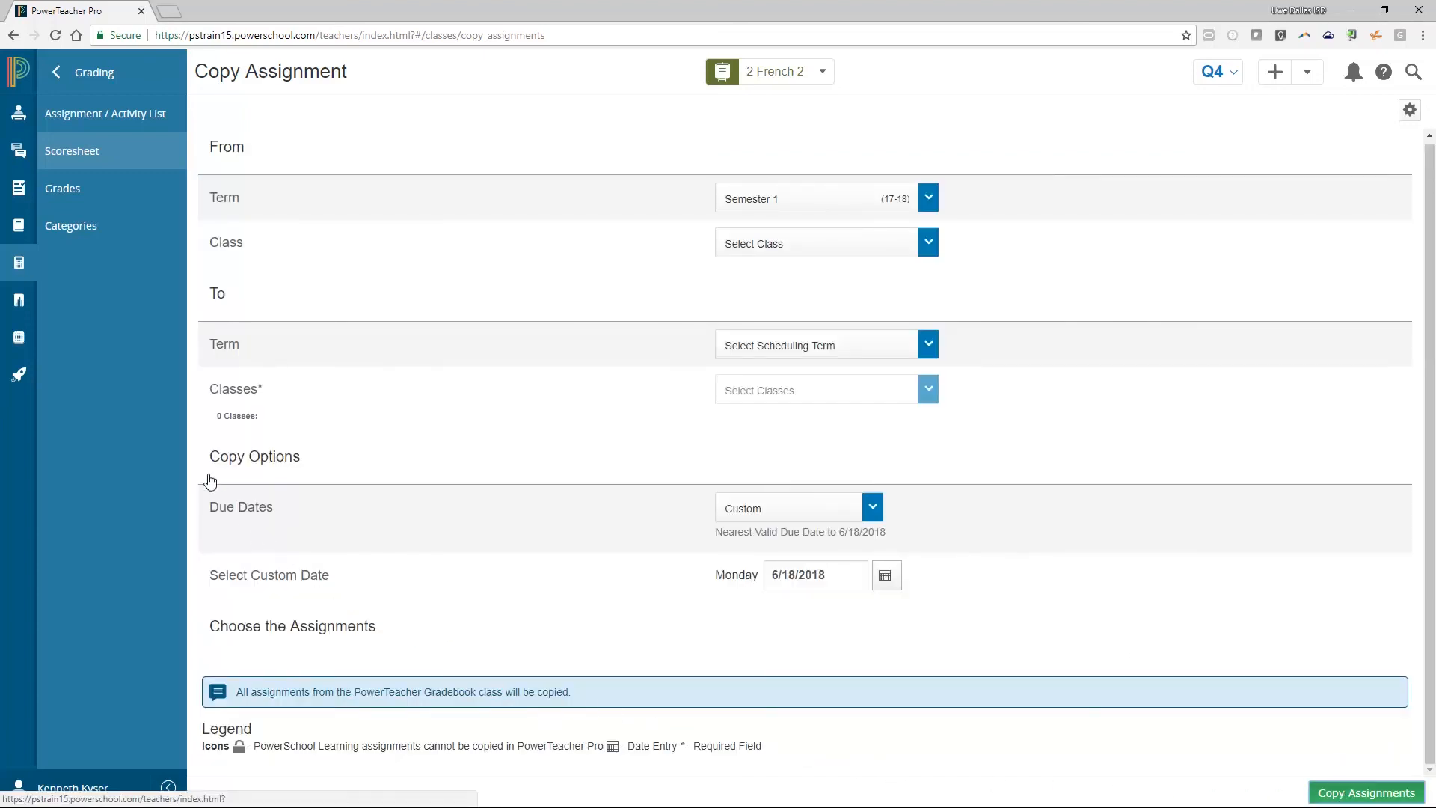
# - Return to the Unified Classroom dashboard and view the quick actions for the Offline Assessment assignment
pyautogui.click(58, 72)
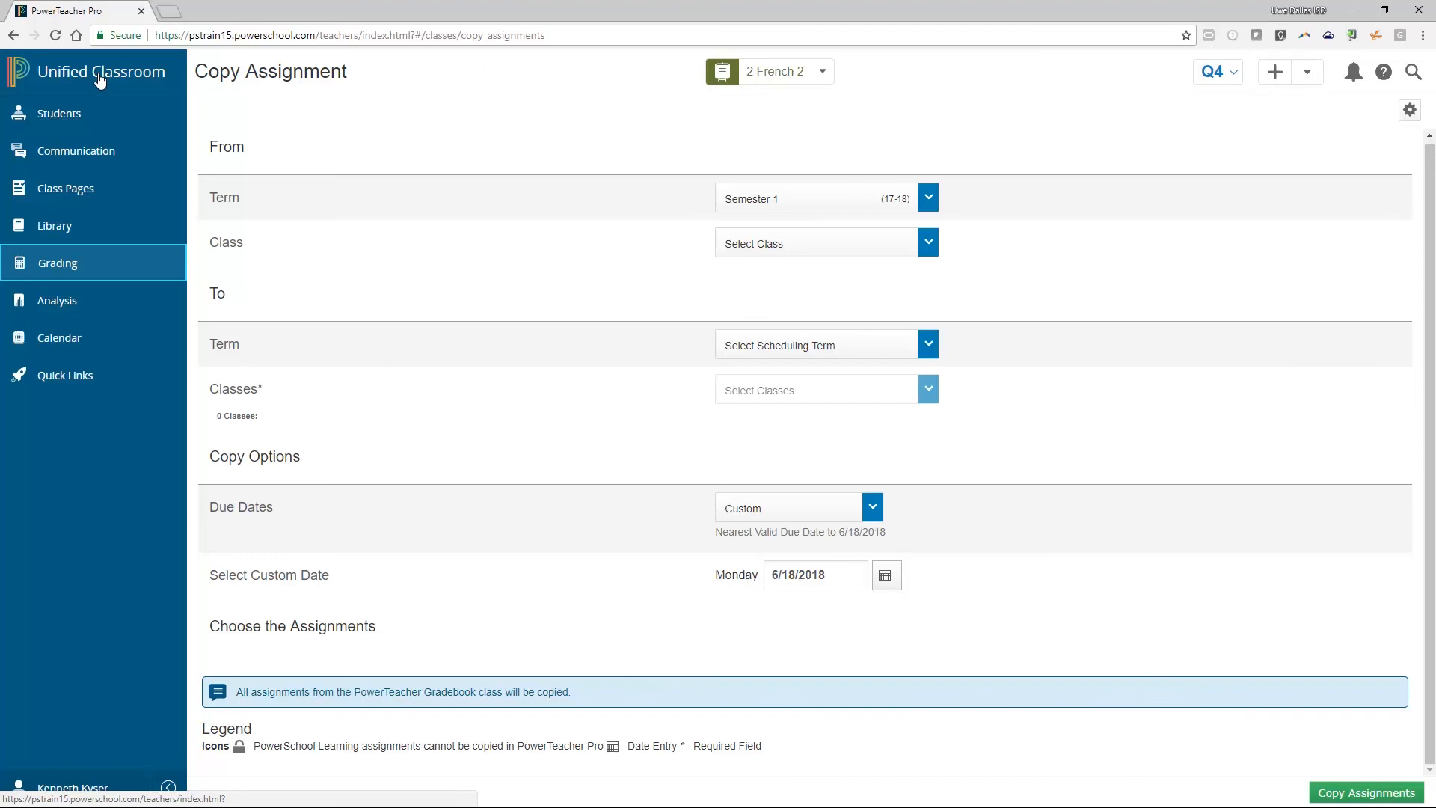
pyautogui.click(99, 80)
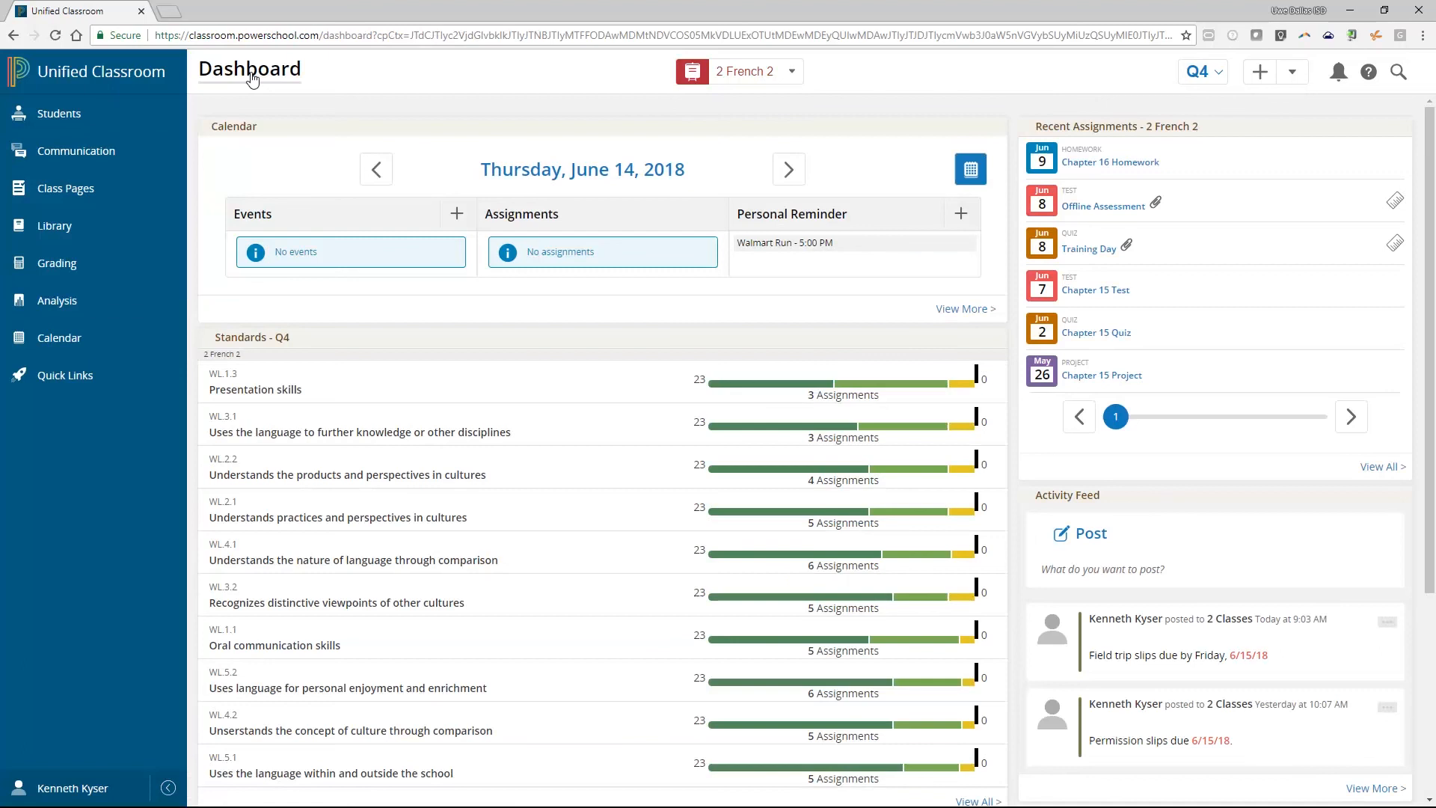
pyautogui.moveTo(1260, 207)
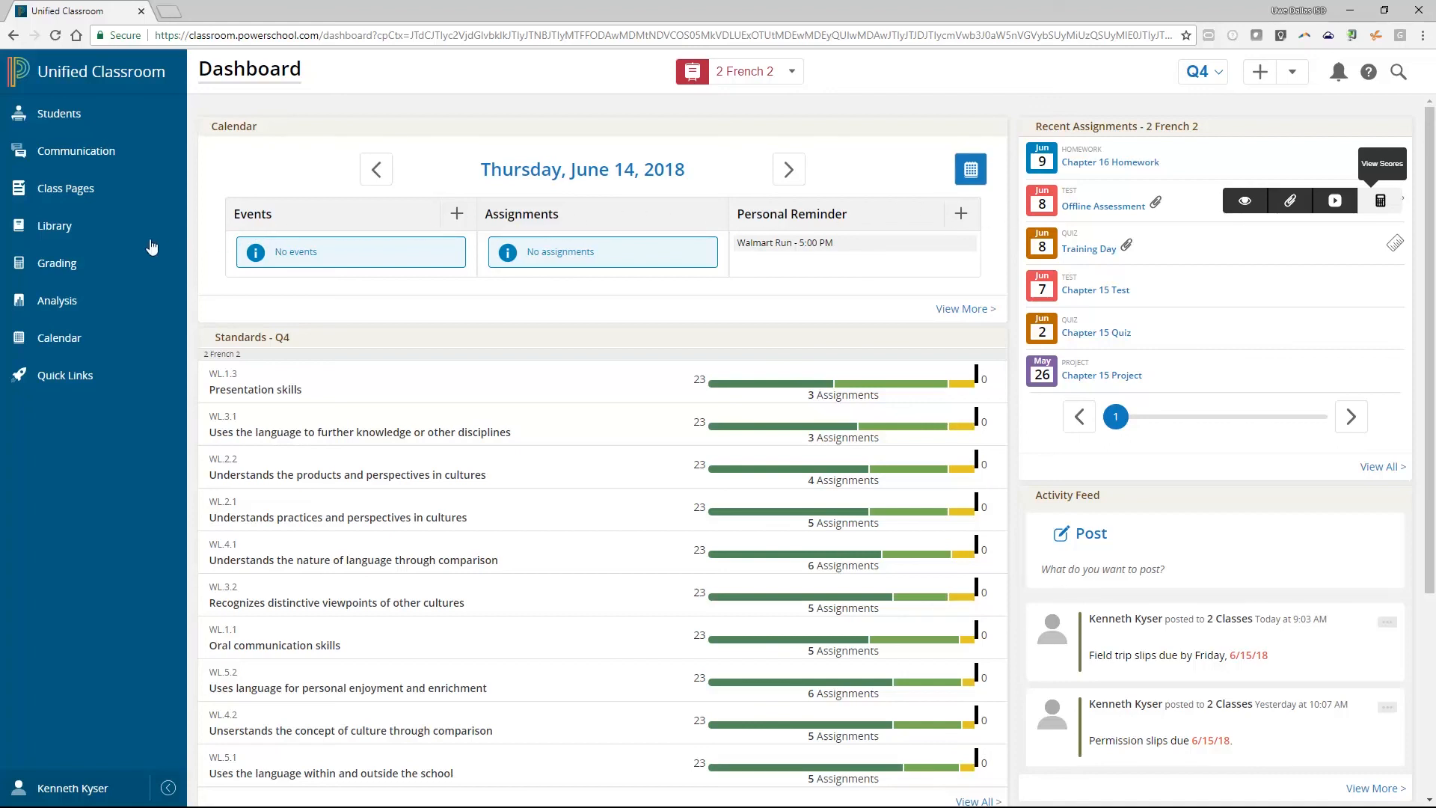
# - Open the grading assignment and activity list, and start deleting the assignment due 6/15/2018
pyautogui.click(69, 266)
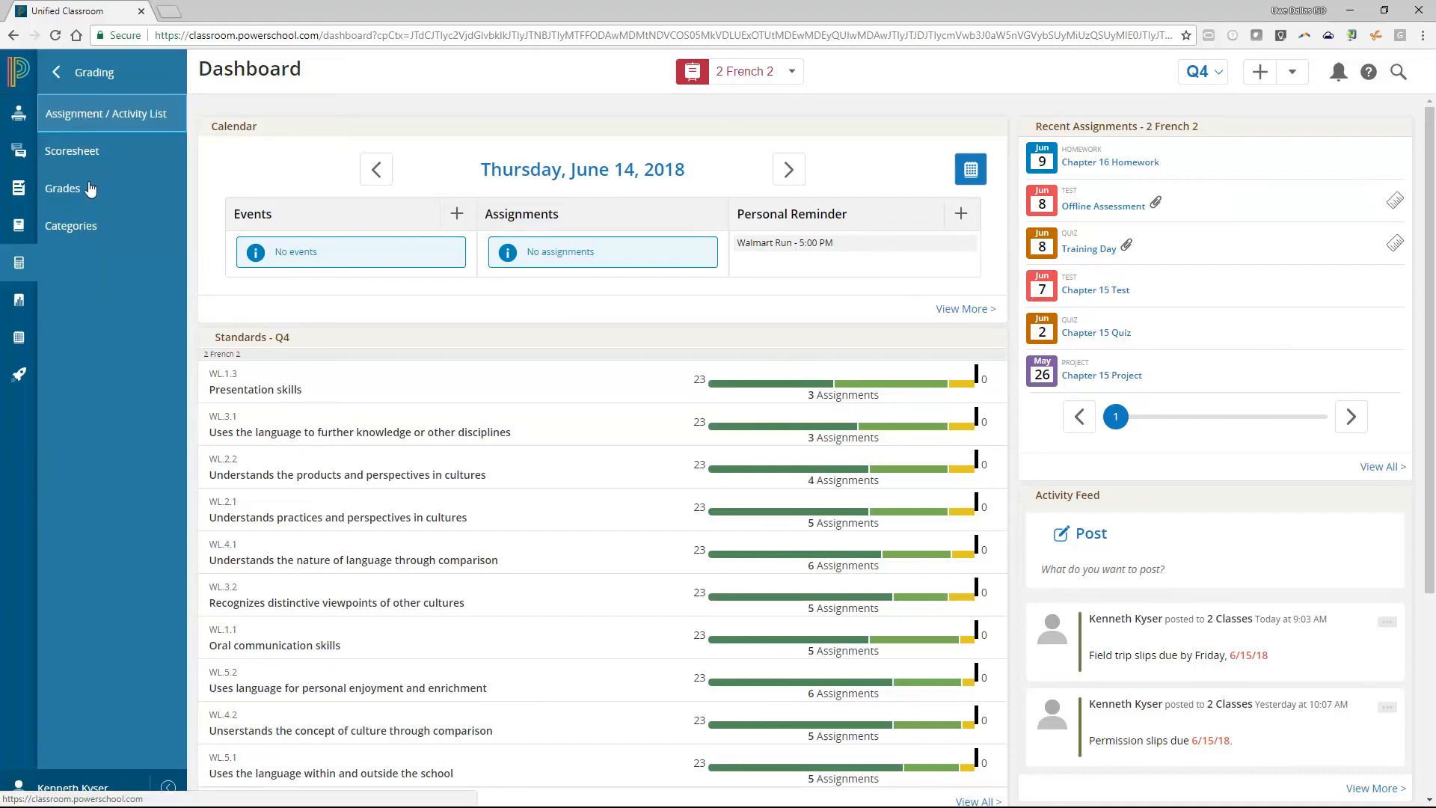
pyautogui.click(91, 127)
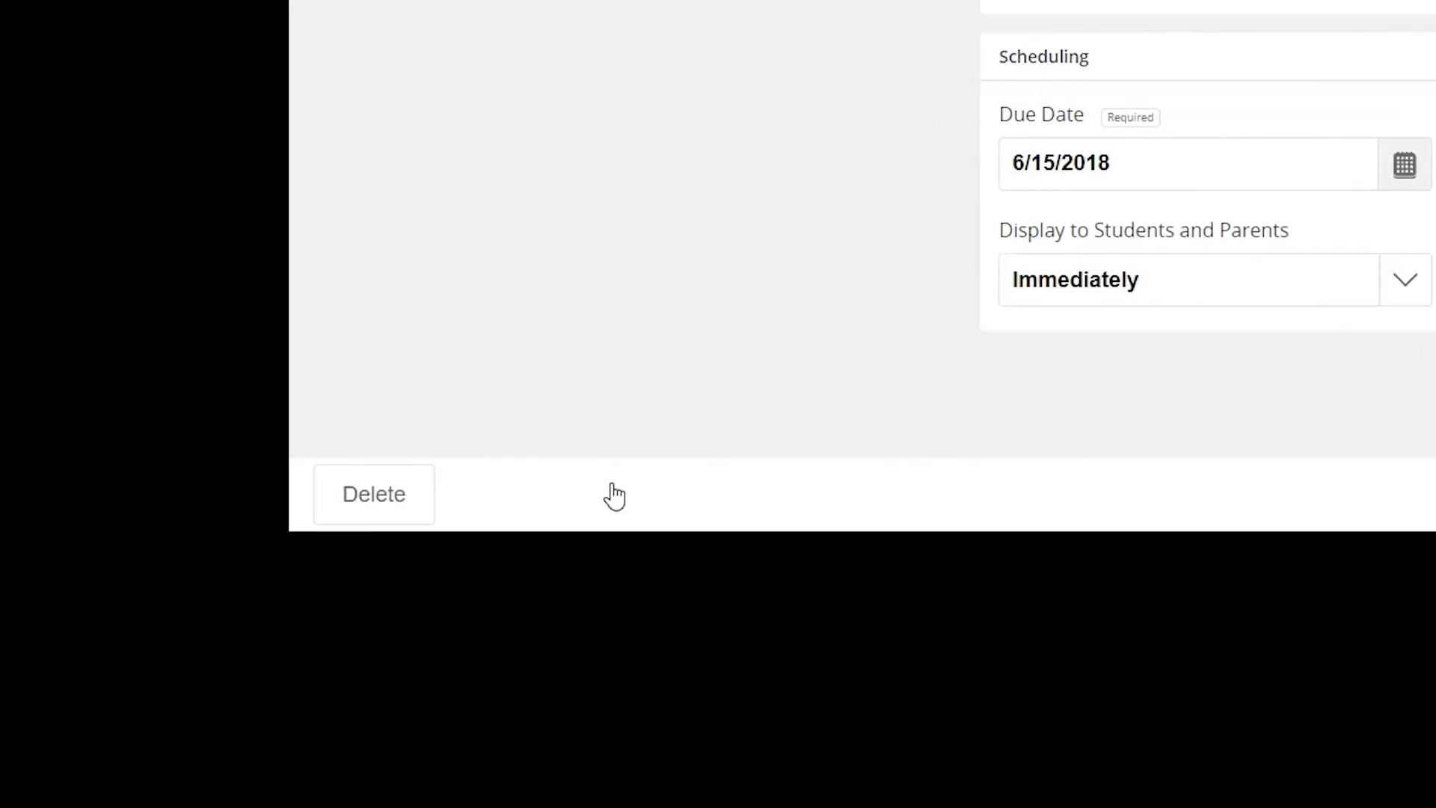
pyautogui.click(398, 501)
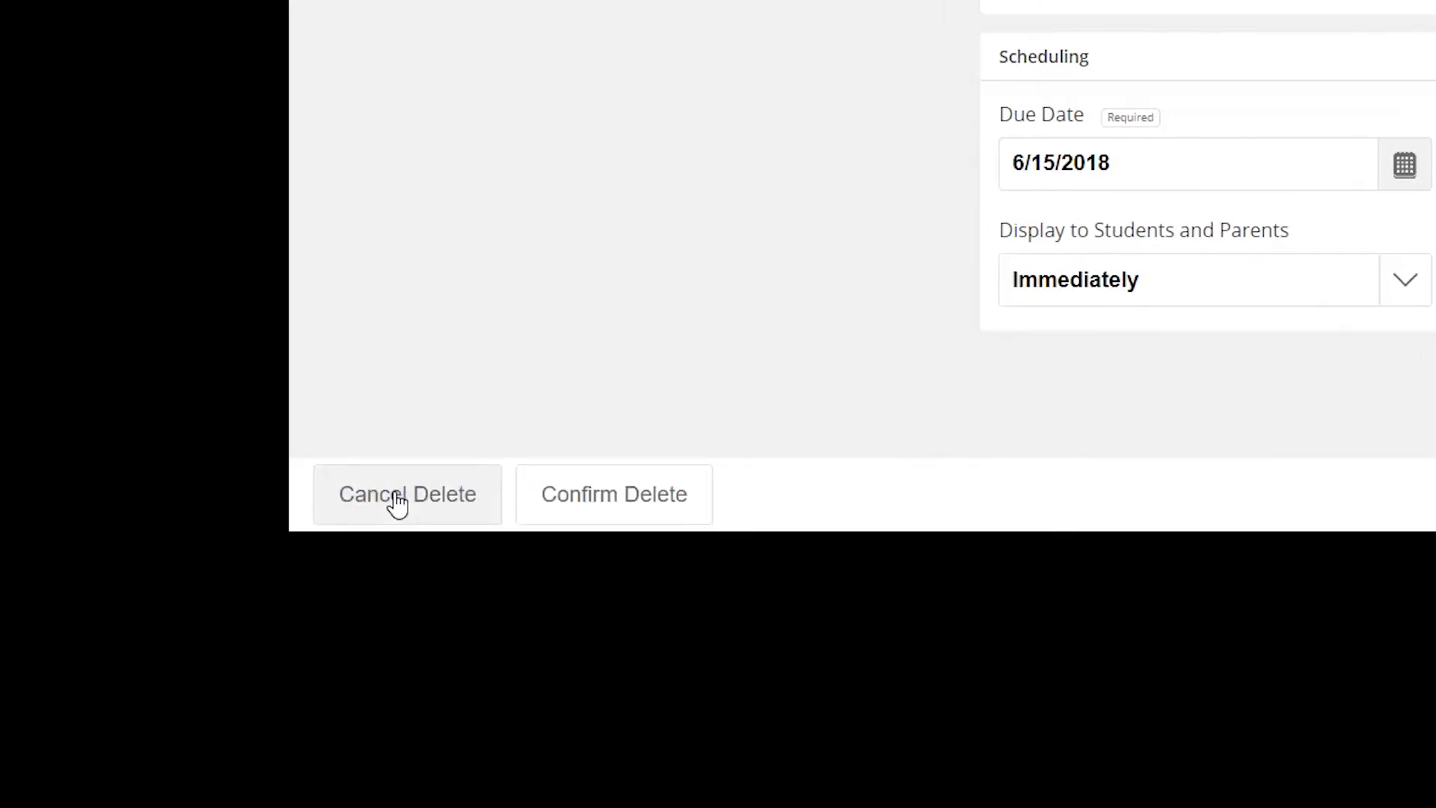